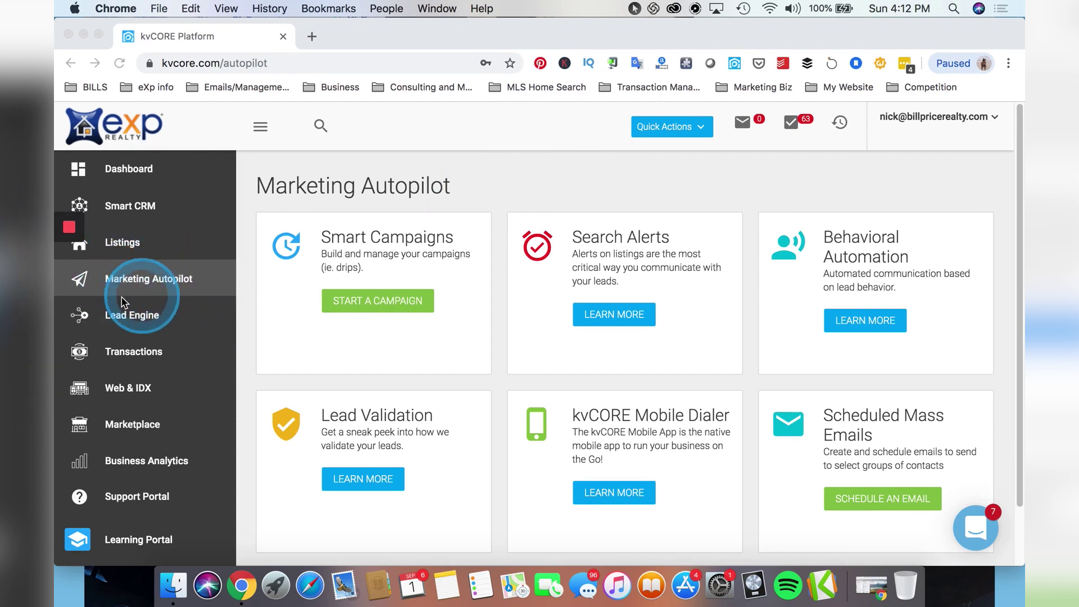
Step: Open the Smart Campaigns area of Marketing Autopilot
click(404, 265)
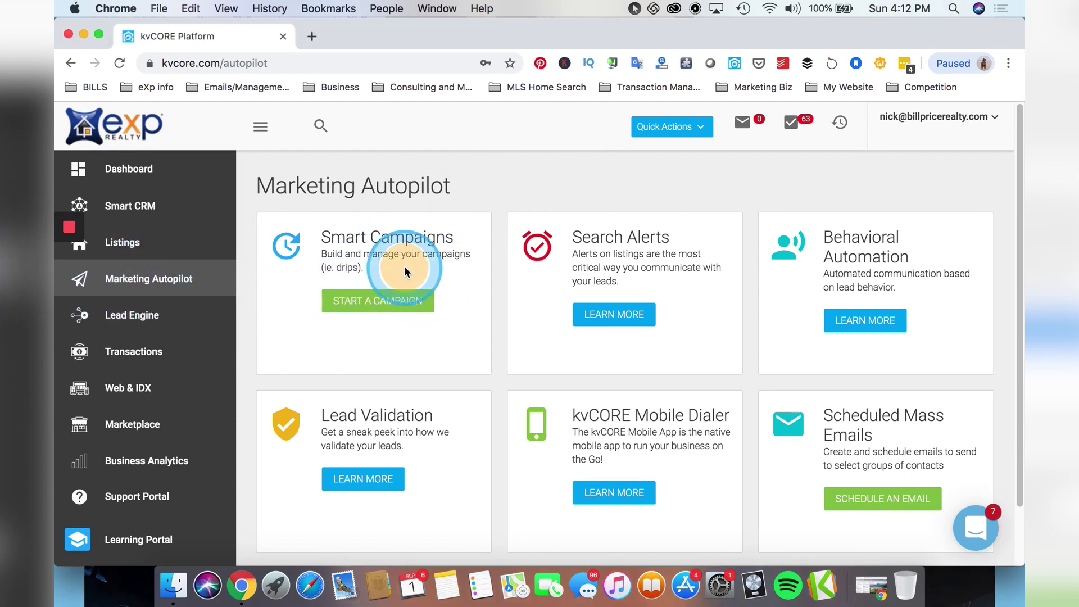
click(377, 301)
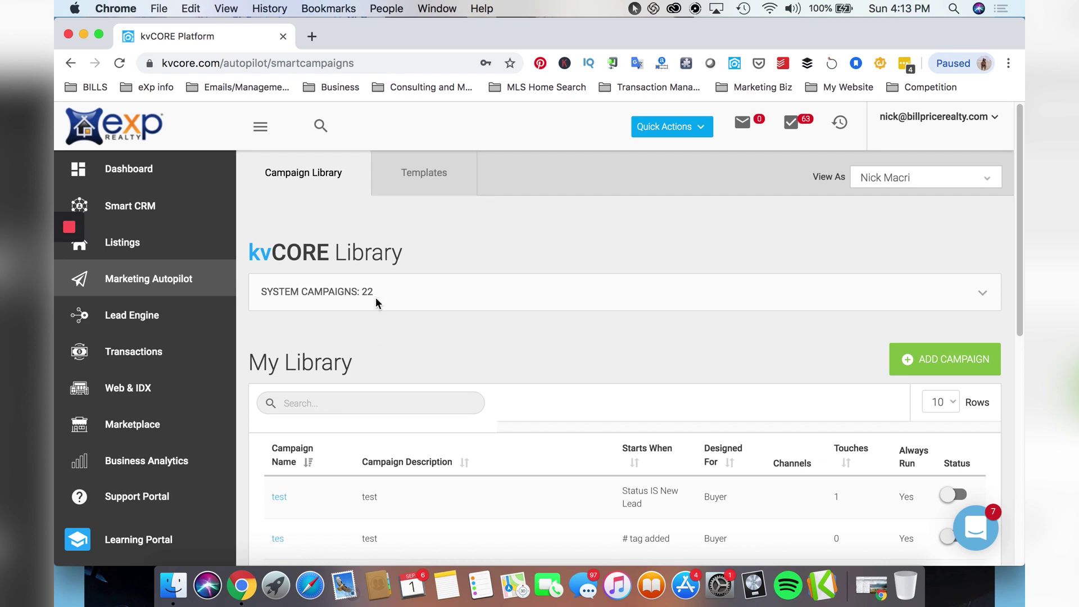
click(376, 303)
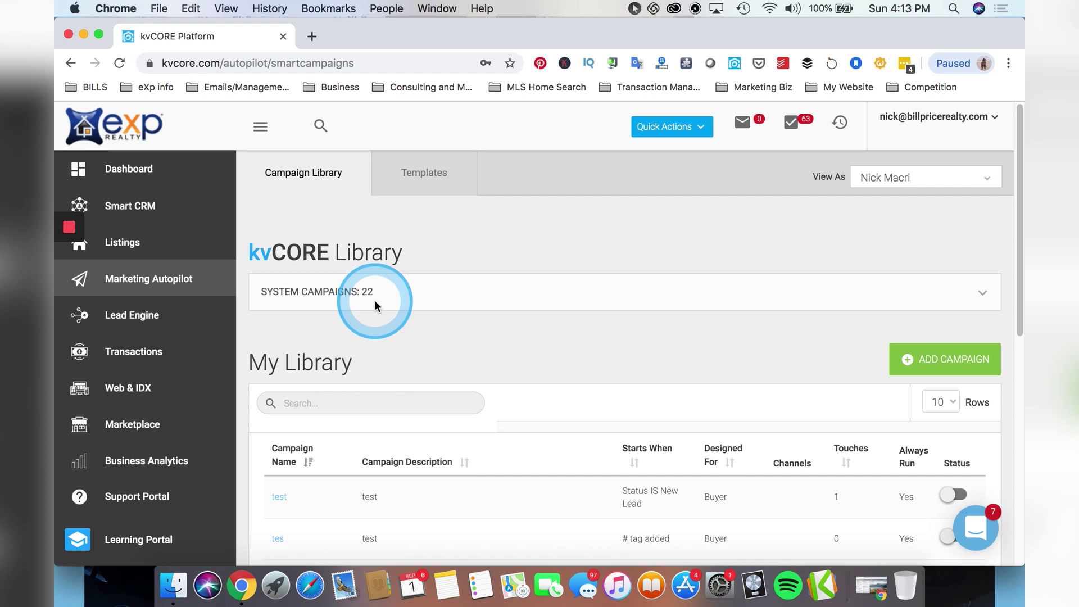
click(337, 203)
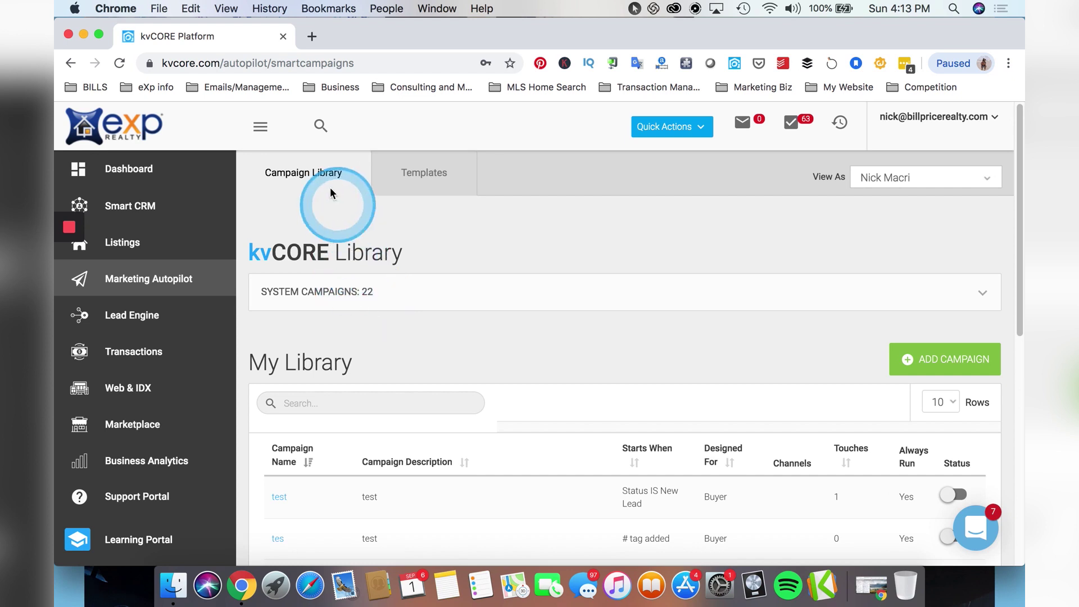
click(287, 181)
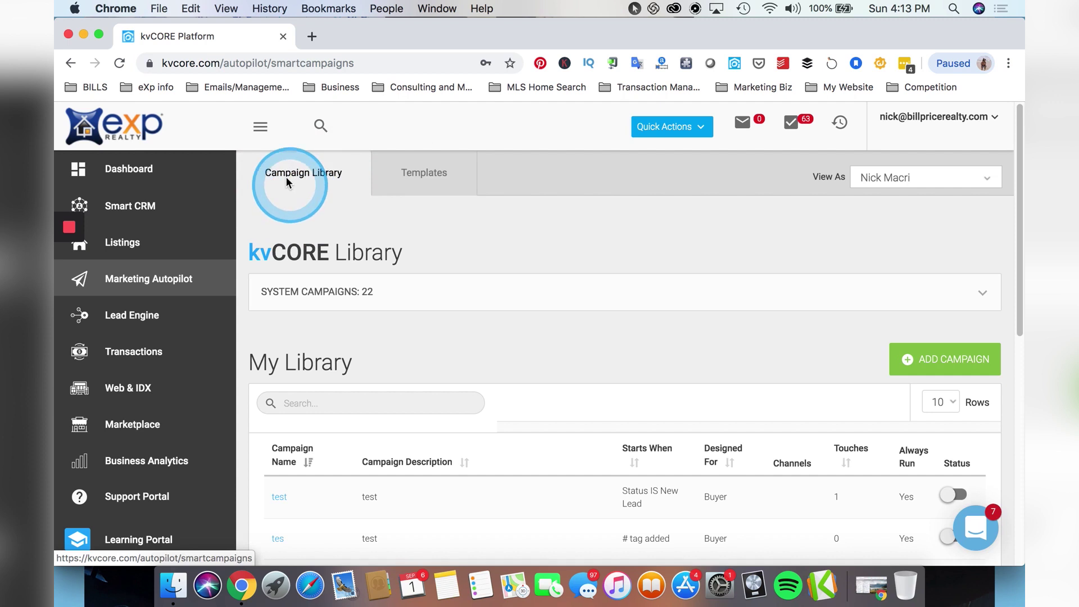
click(430, 169)
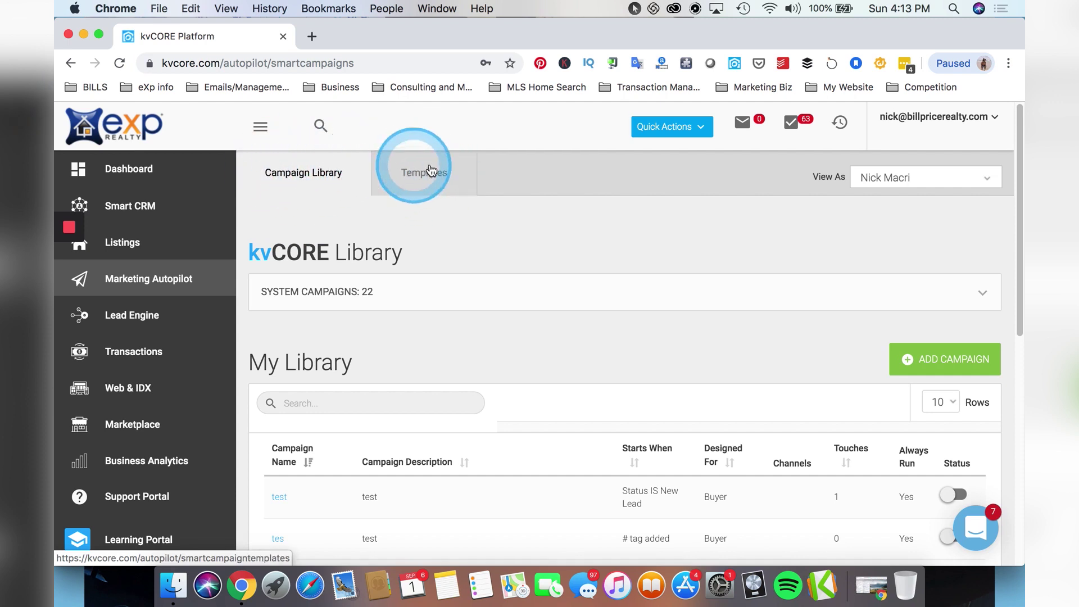
click(337, 175)
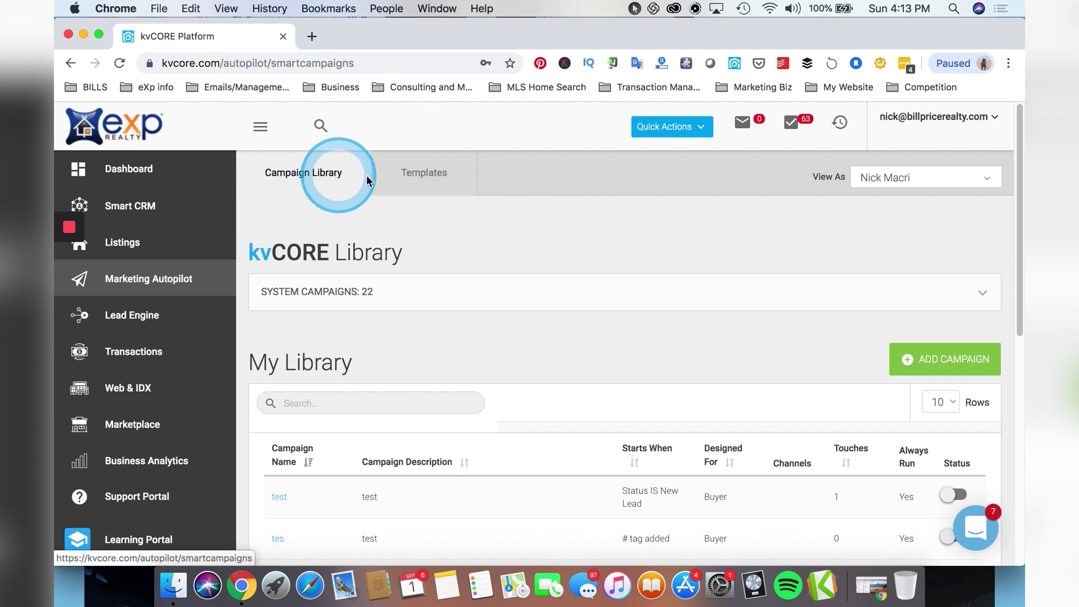
Step: Open the smart campaign templates and look through the list of email templates
click(439, 174)
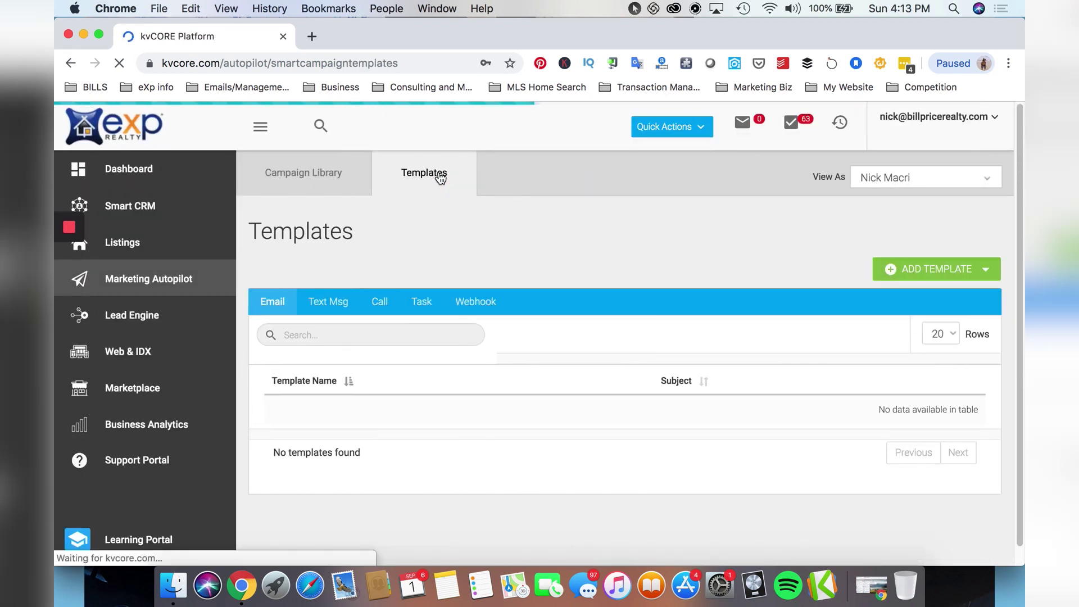
click(440, 176)
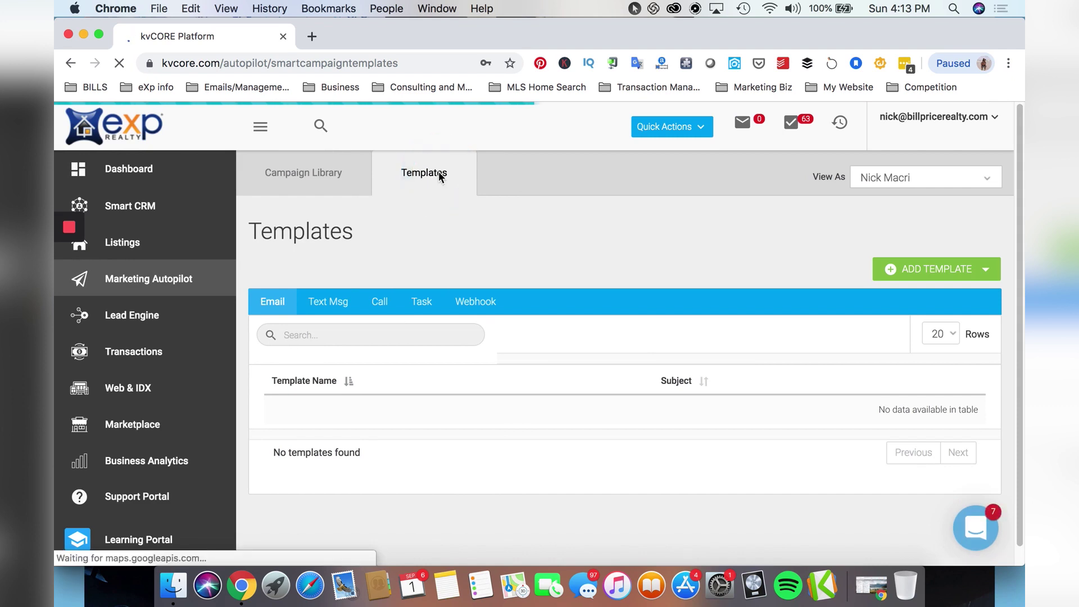
click(454, 174)
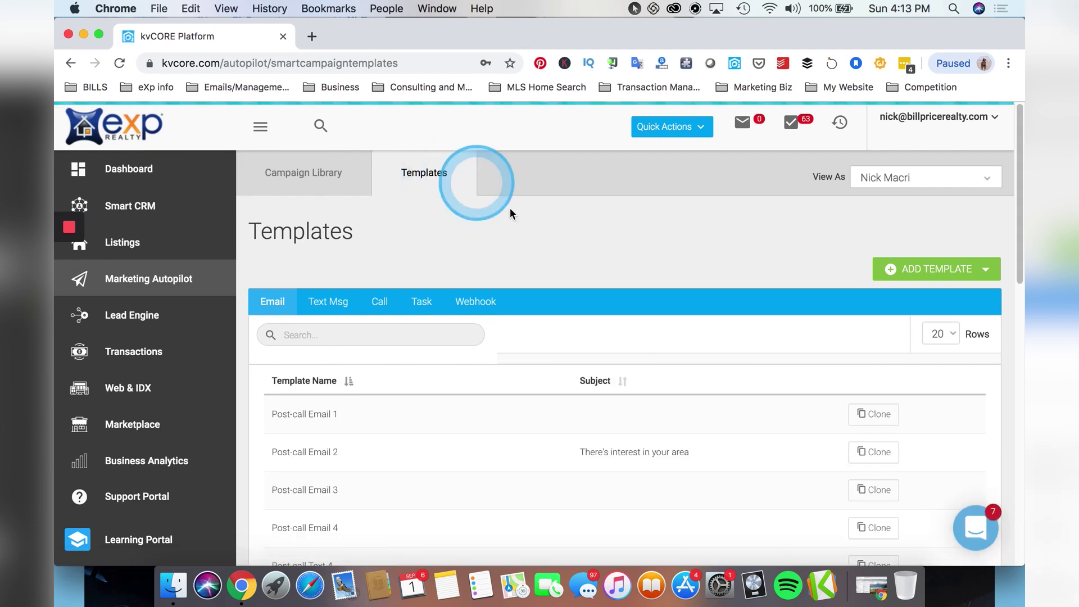
scroll(636, 323, down, 7)
scroll(481, 204, down, 4)
scroll(474, 236, up, 15)
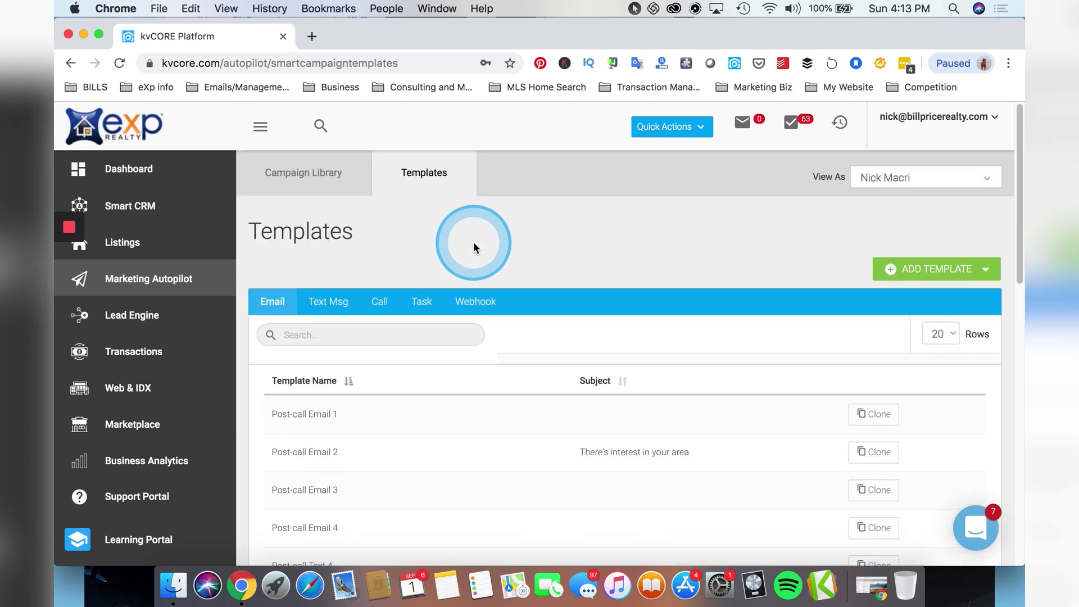
Step: Look at the Text Msg, Call and Task template lists, and return to the Email templates
click(321, 304)
click(379, 301)
click(420, 303)
click(267, 303)
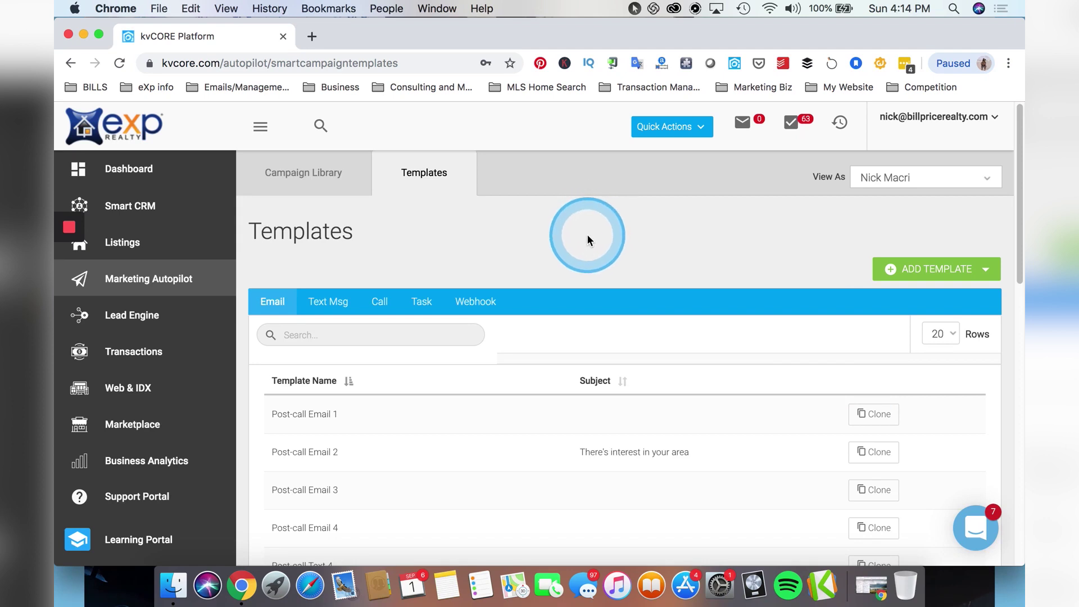
click(915, 272)
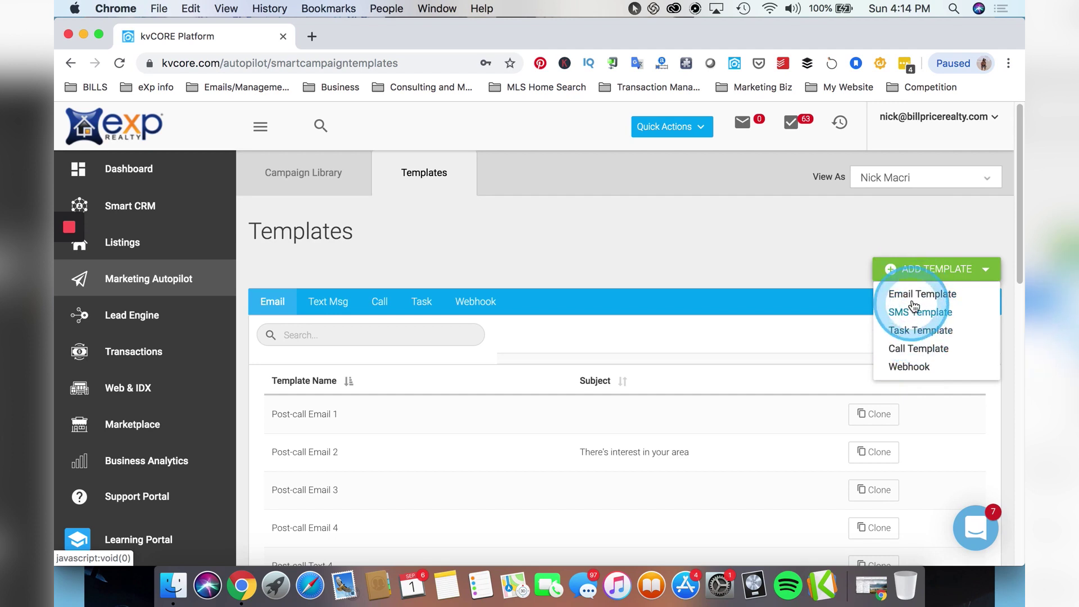
click(914, 294)
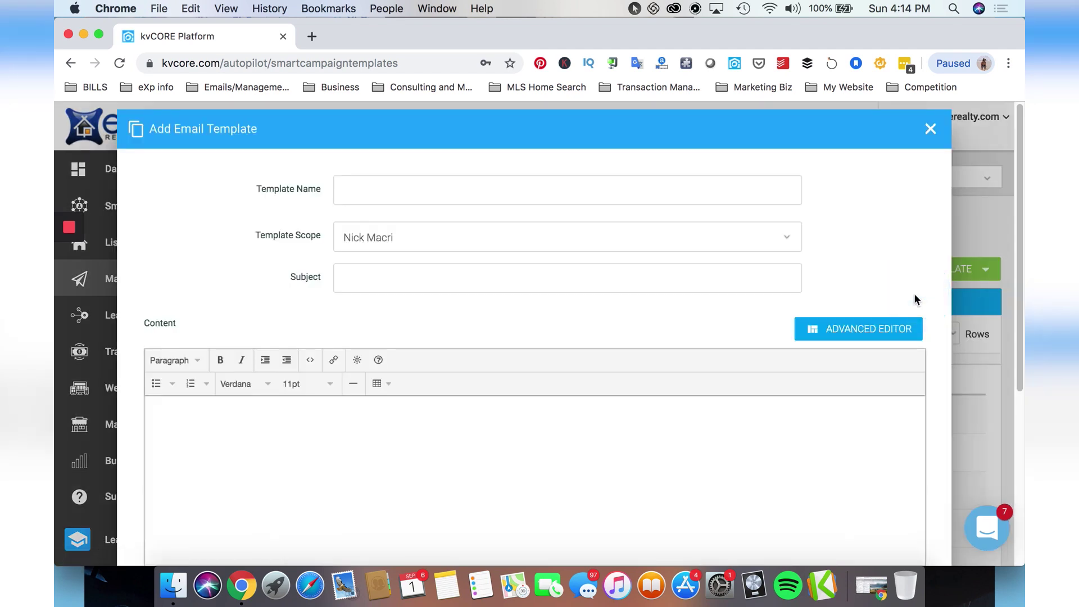
click(459, 190)
click(462, 188)
text(Nick -)
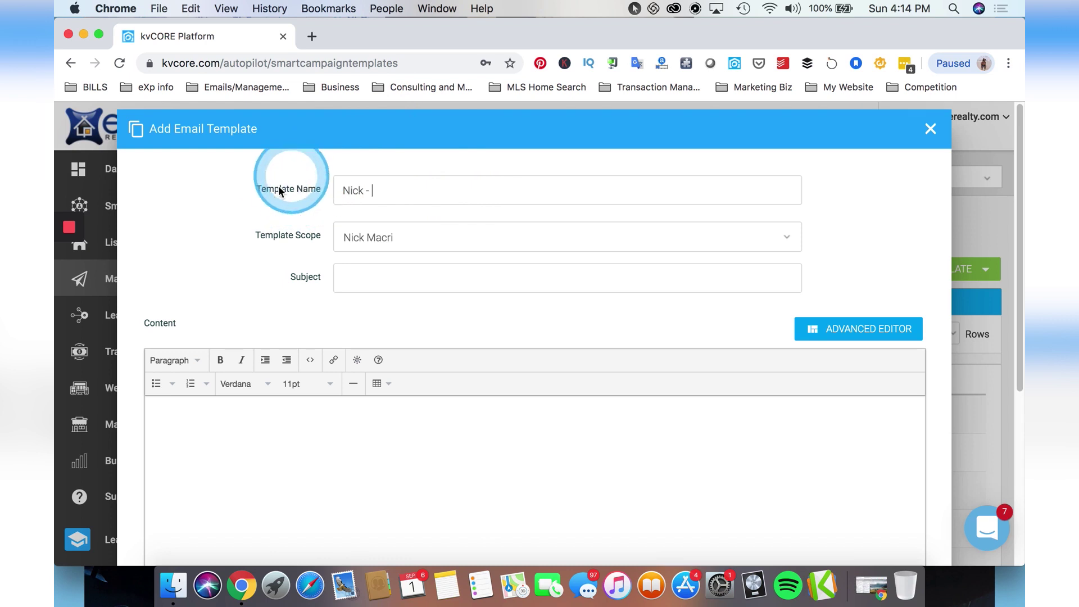
drag(253, 188, 319, 187)
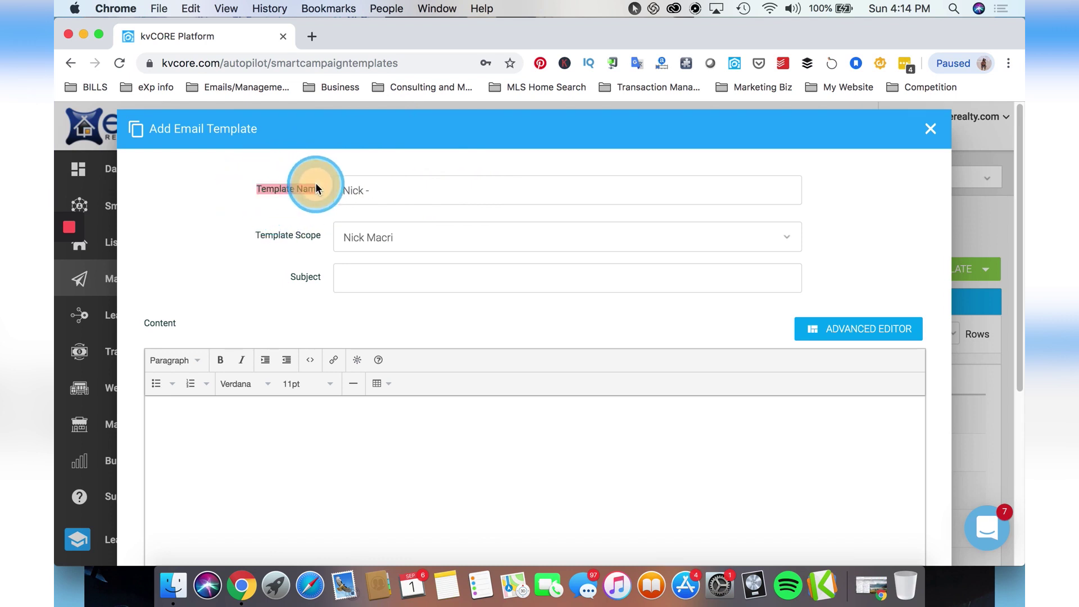
click(352, 189)
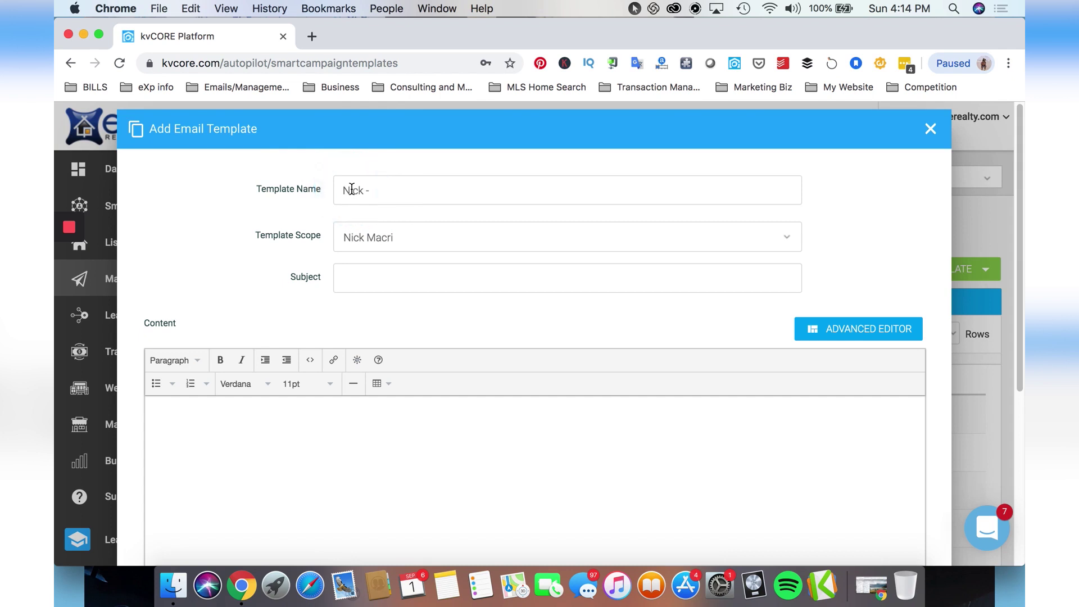
click(929, 128)
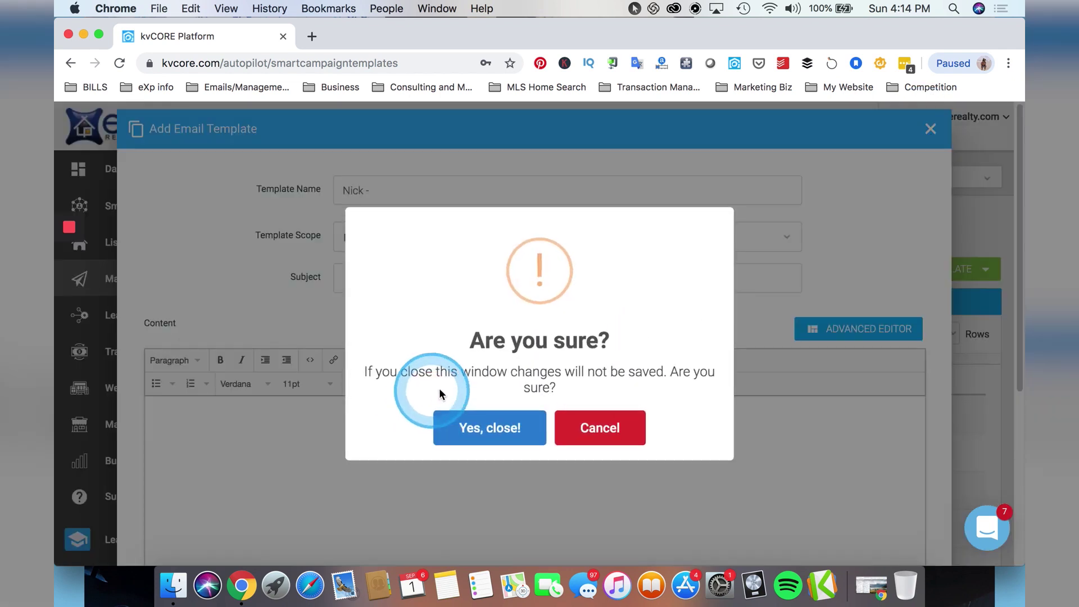
click(467, 419)
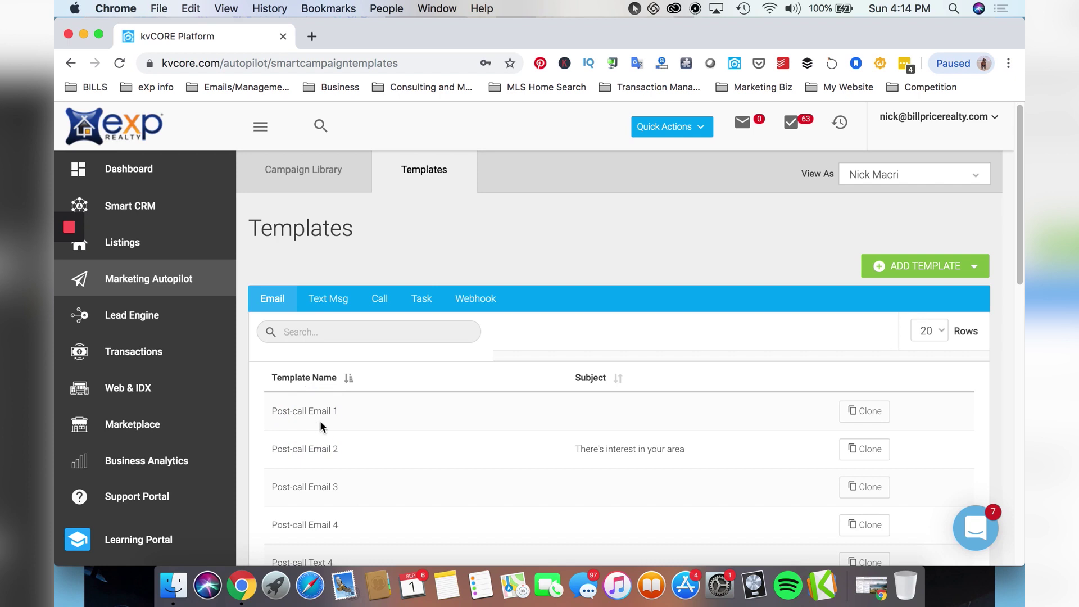
Step: Create a new email template and name it with the agent's first name followed by "- buyer email 1"
click(921, 266)
click(909, 293)
click(458, 194)
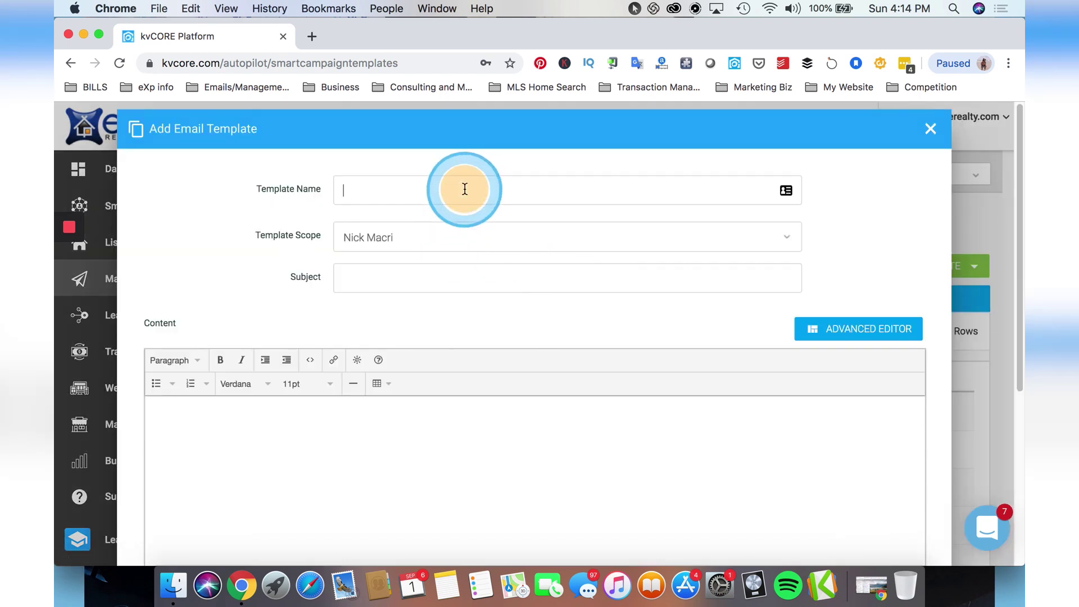
text(Nick -)
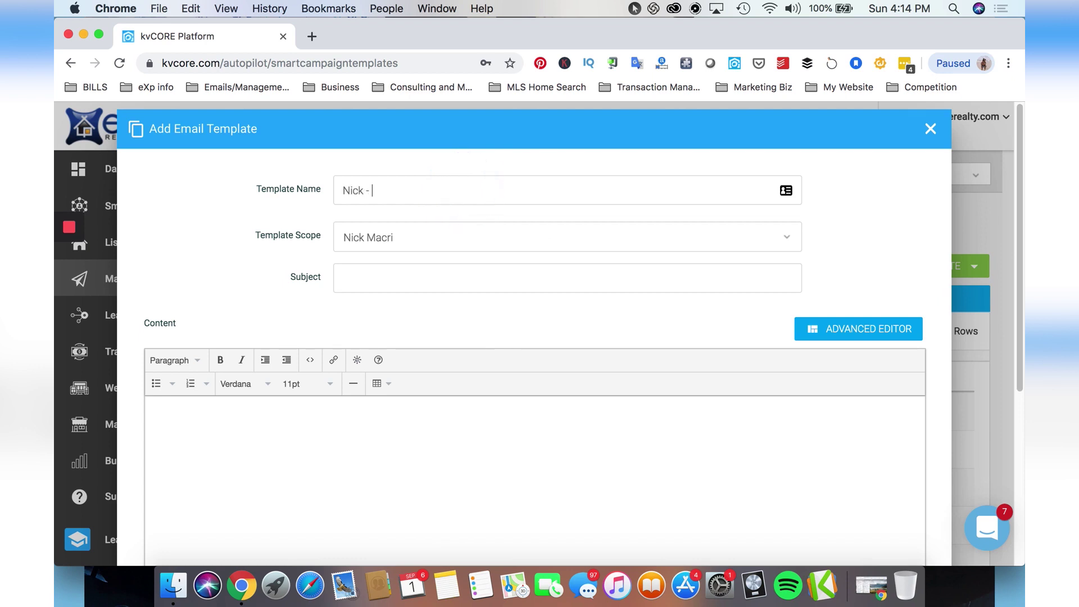
click(465, 189)
text(by)
key(BackSpace)
text(uyer 1)
key(BackSpace)
text(email 1)
click(474, 190)
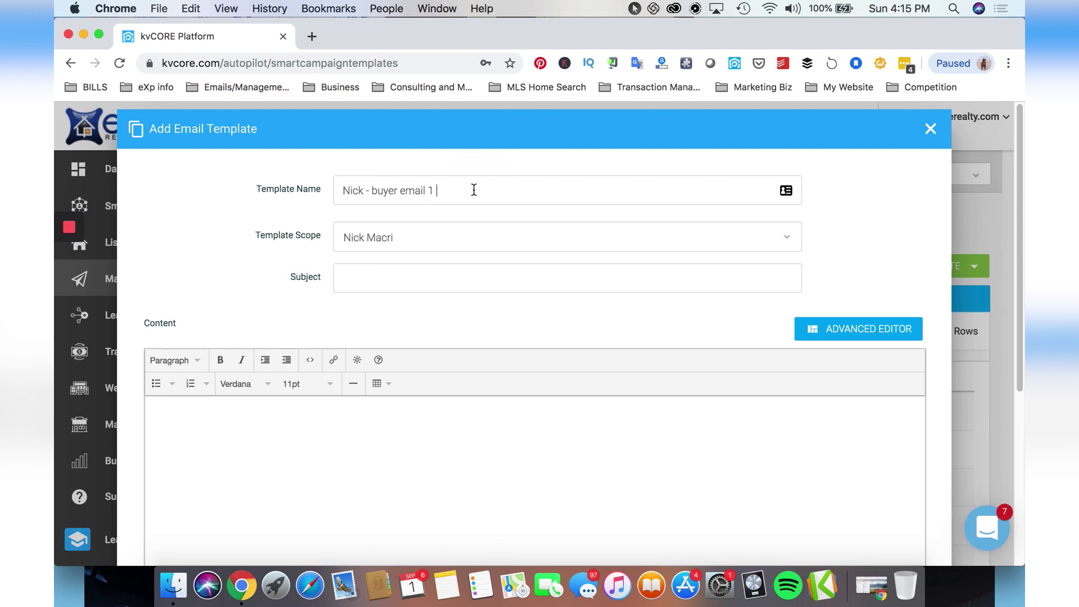
click(455, 194)
Step: Switch the new email template's content from the basic to the advanced editor, leaving the subject empty
scroll(358, 225, down, 1)
click(361, 248)
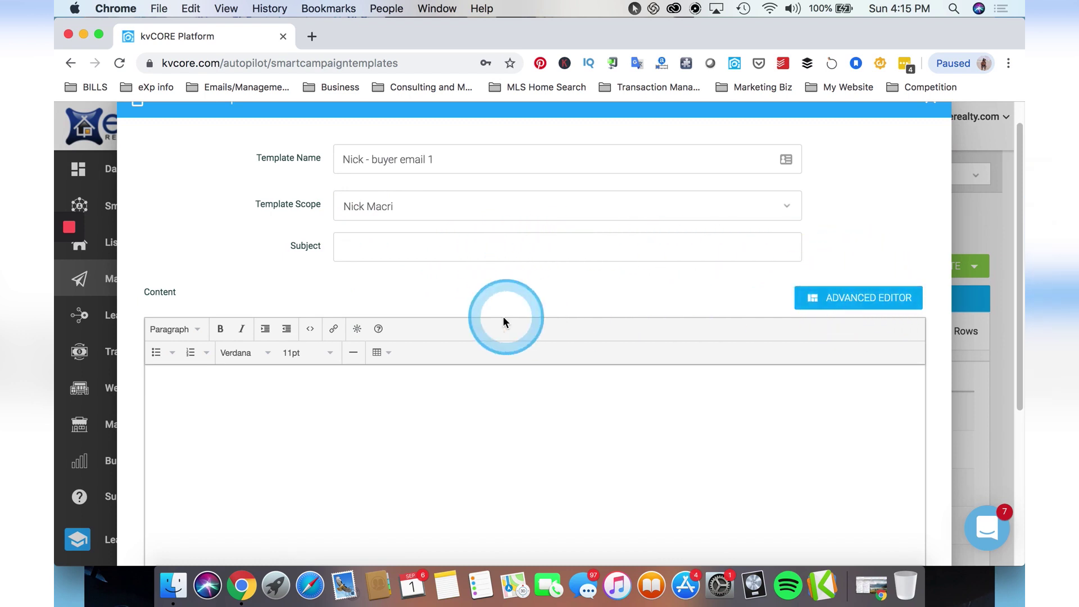
scroll(528, 315, down, 3)
click(255, 315)
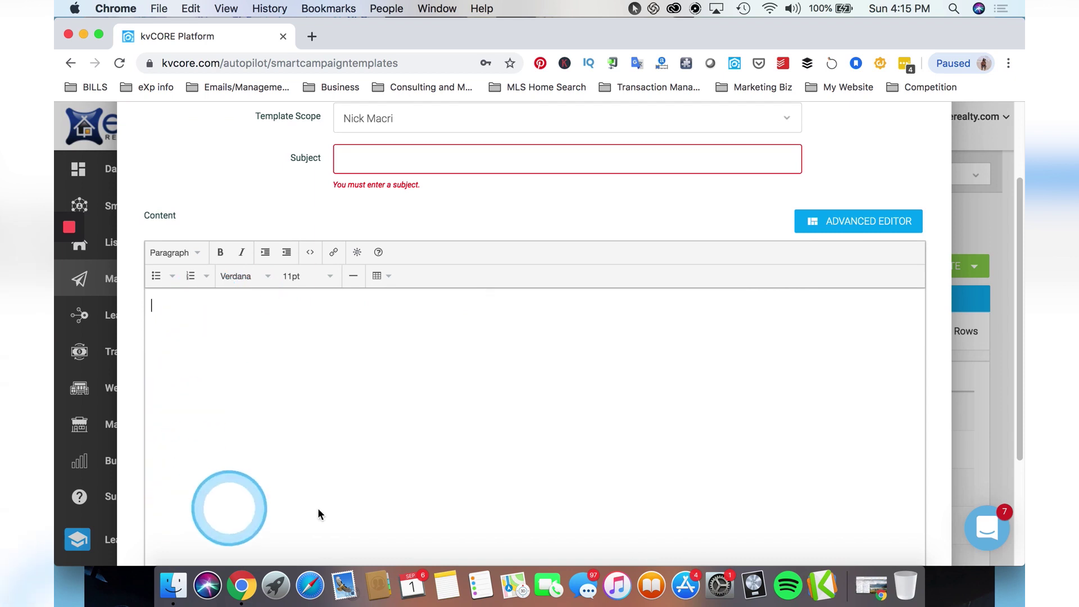
click(855, 222)
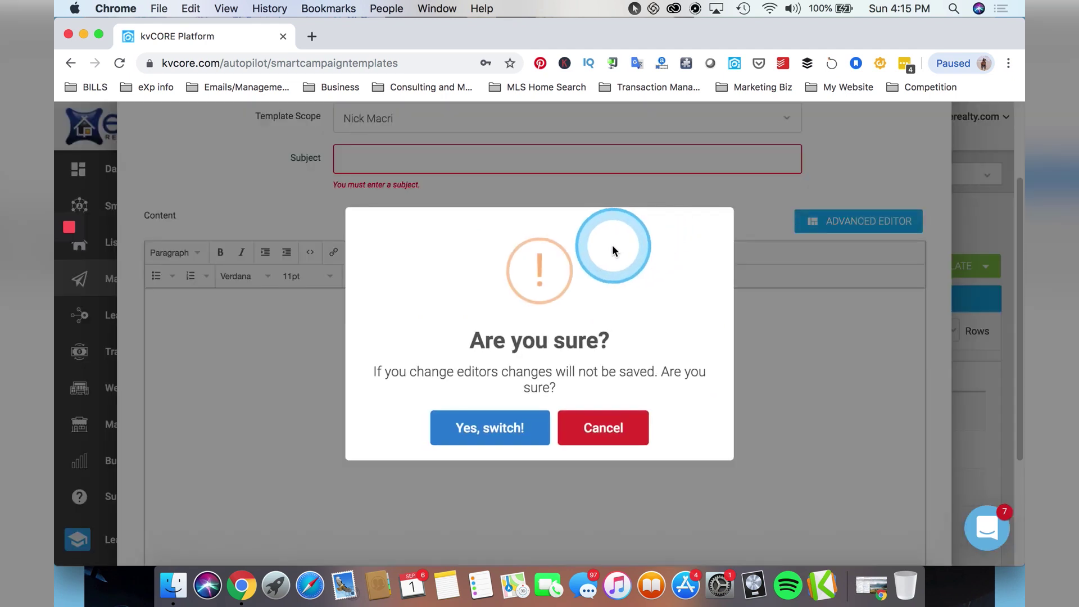
click(476, 428)
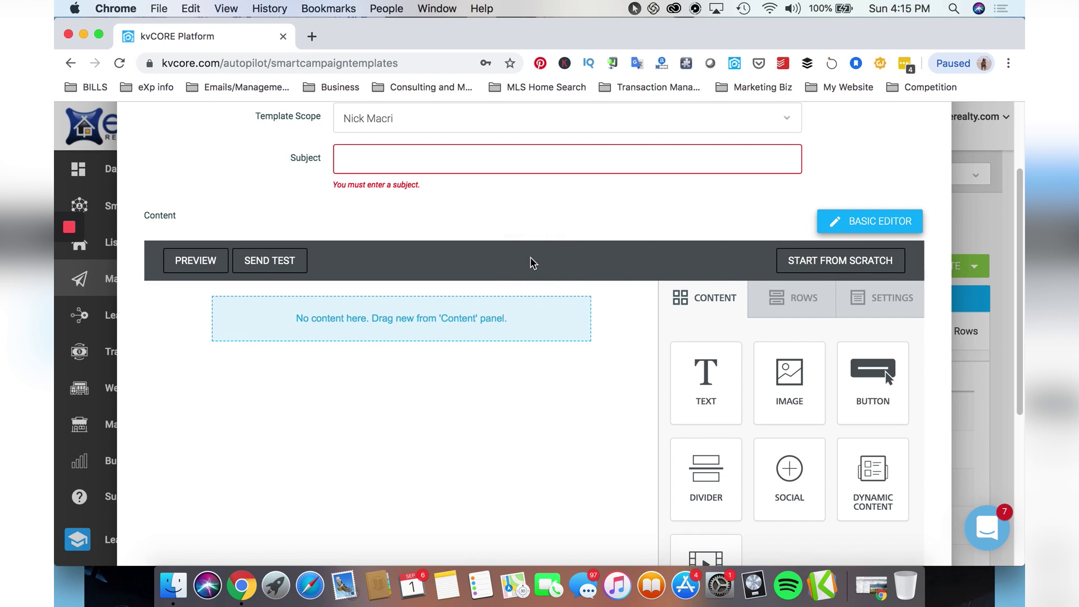
Step: Add a text block, an image block and a video block, in that order, to the empty email content
scroll(532, 262, down, 4)
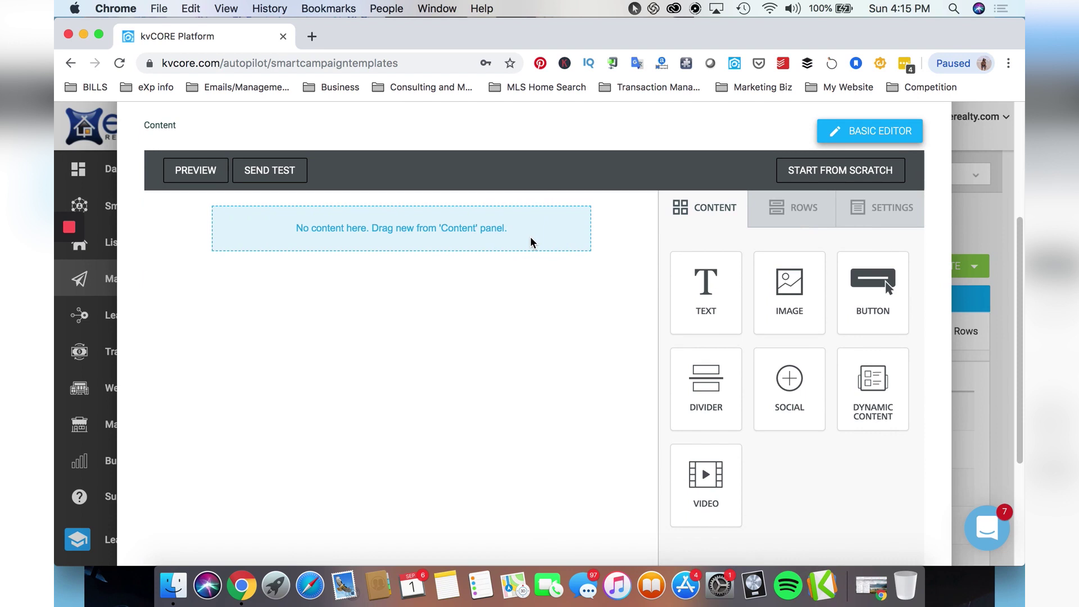
drag(714, 304, 410, 222)
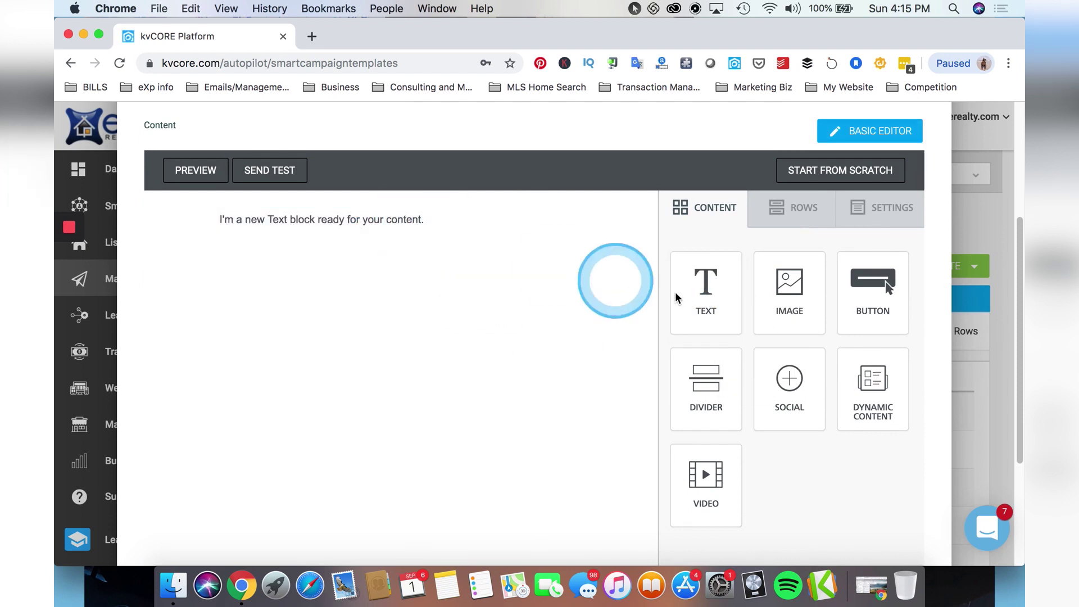
drag(786, 305, 421, 261)
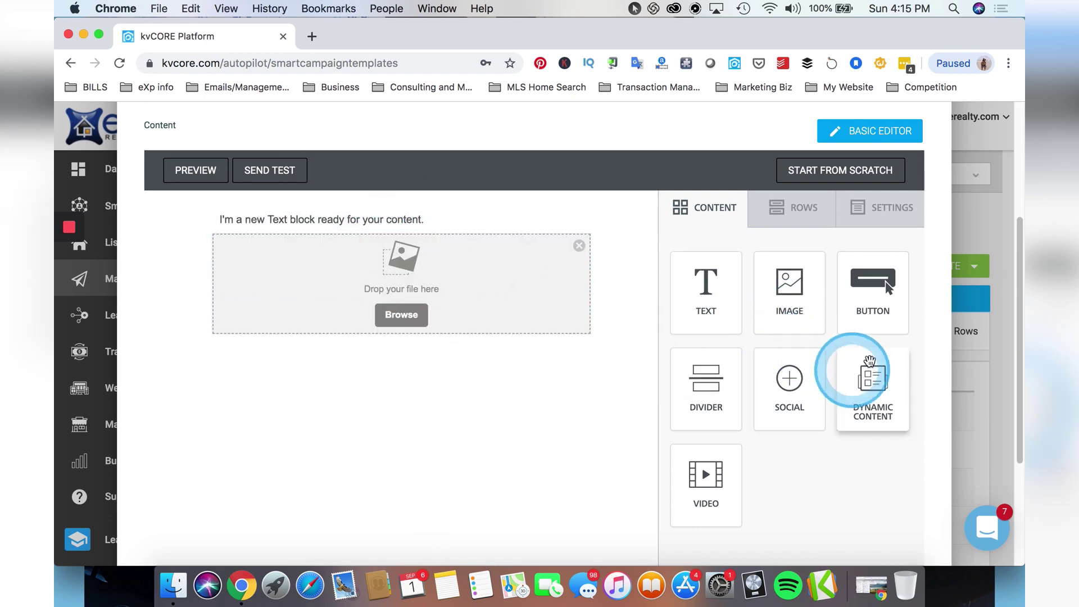
drag(712, 475, 384, 333)
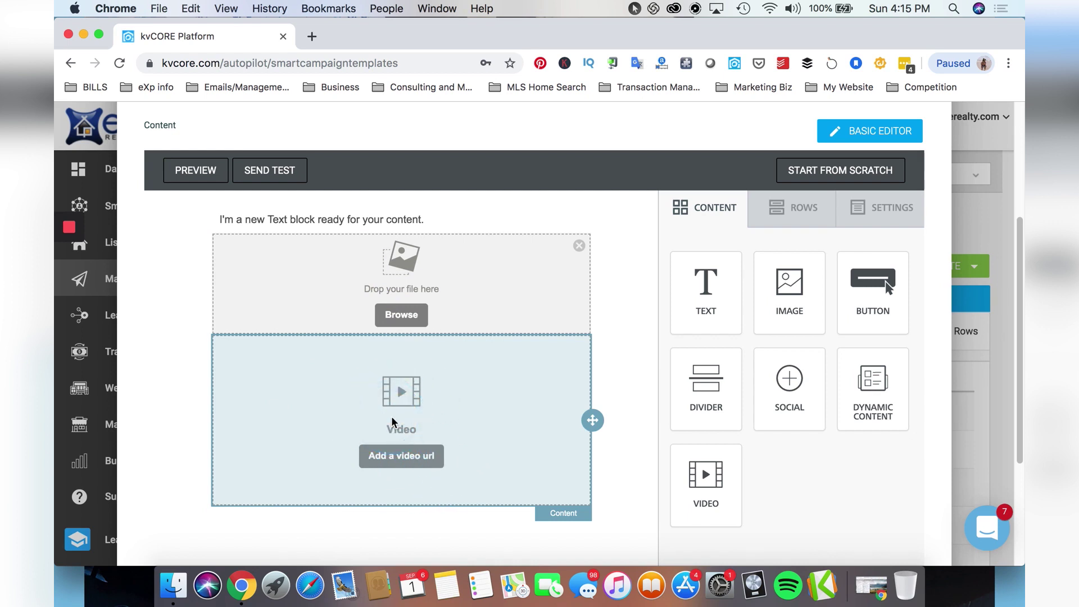
Step: Add a social block below the video block and a dynamic content block beneath it
scroll(404, 424, down, 2)
drag(788, 345, 422, 451)
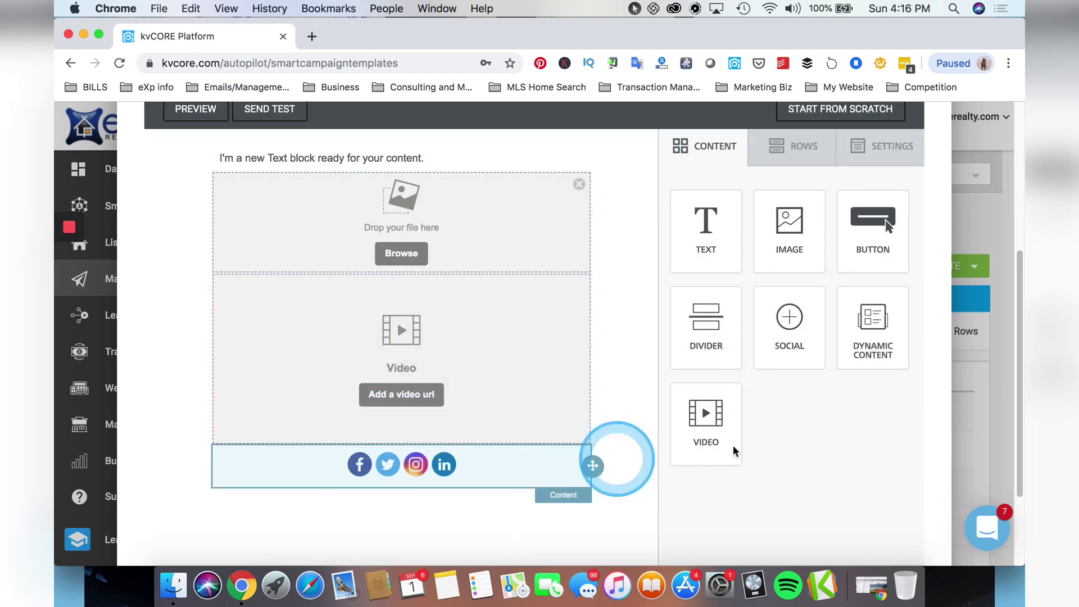
drag(878, 322, 410, 490)
Step: Set the dynamic content block to View Listing Button and look through the other available content options
scroll(506, 449, down, 3)
click(448, 429)
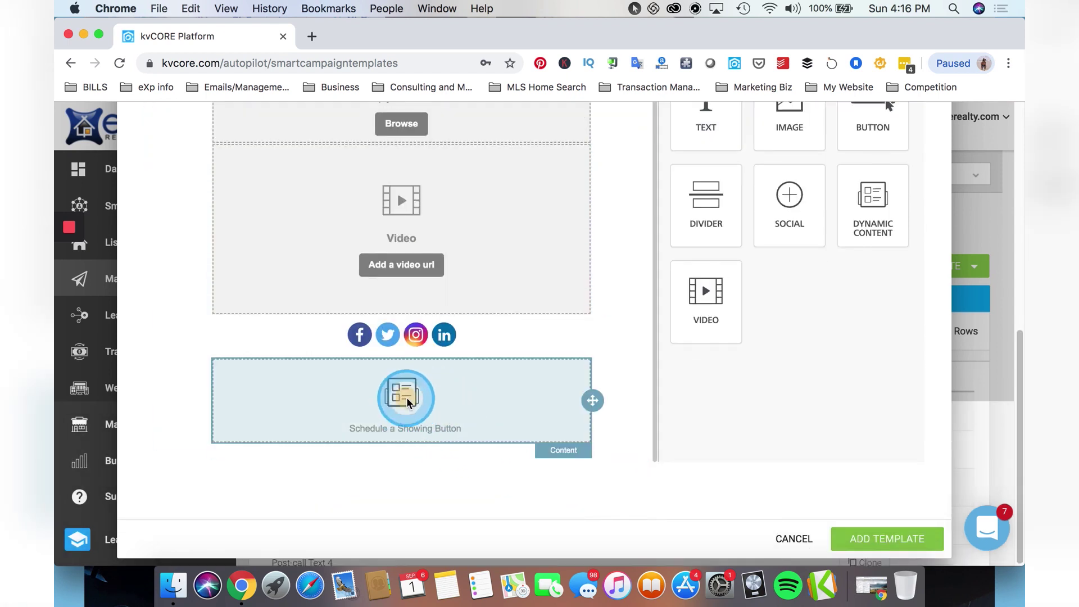
scroll(439, 394, up, 1)
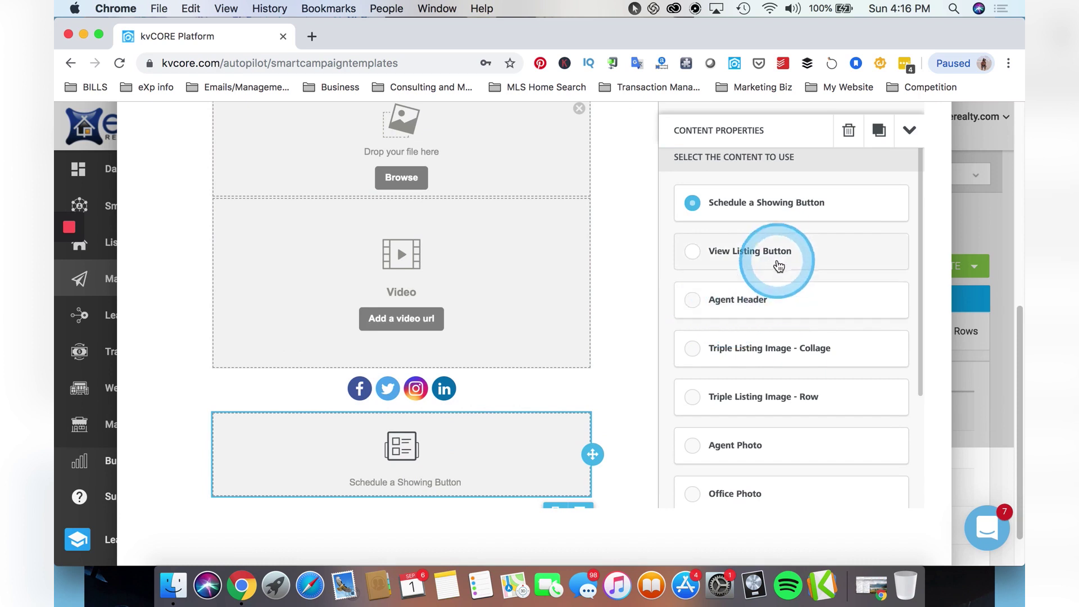
scroll(776, 301, down, 2)
click(742, 203)
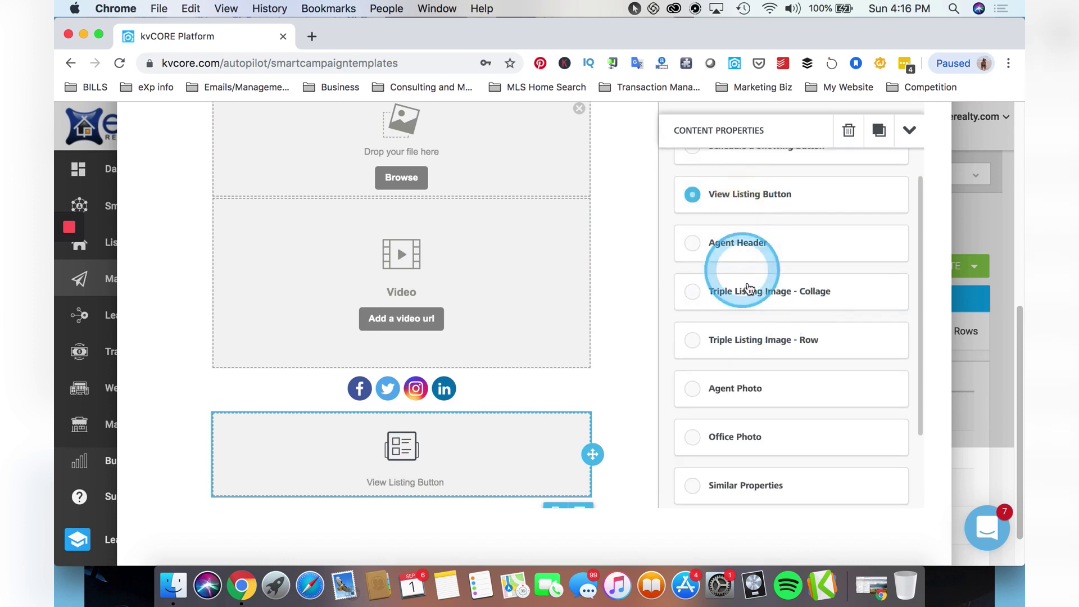
scroll(787, 340, down, 3)
scroll(788, 344, up, 3)
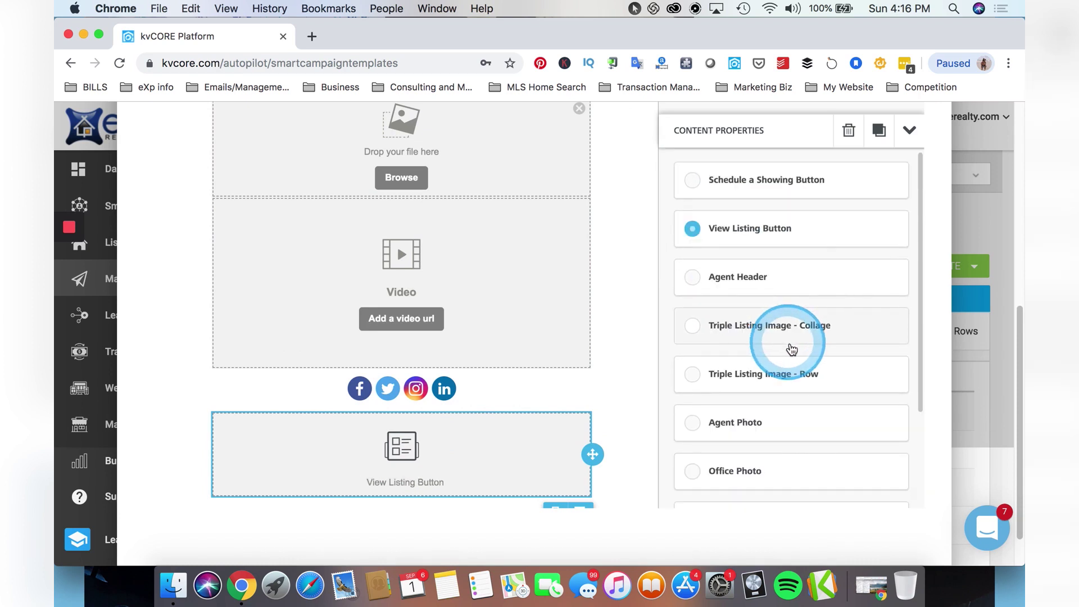
Step: Set the dynamic content block to Triple Listing Image - Collage
click(789, 332)
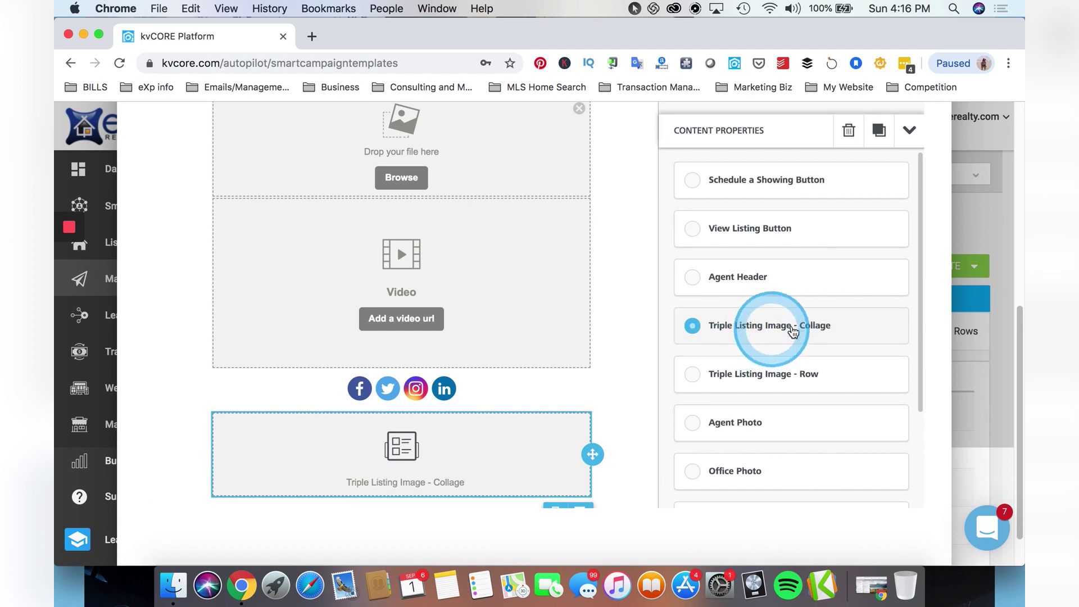
scroll(759, 346, down, 5)
scroll(766, 338, up, 6)
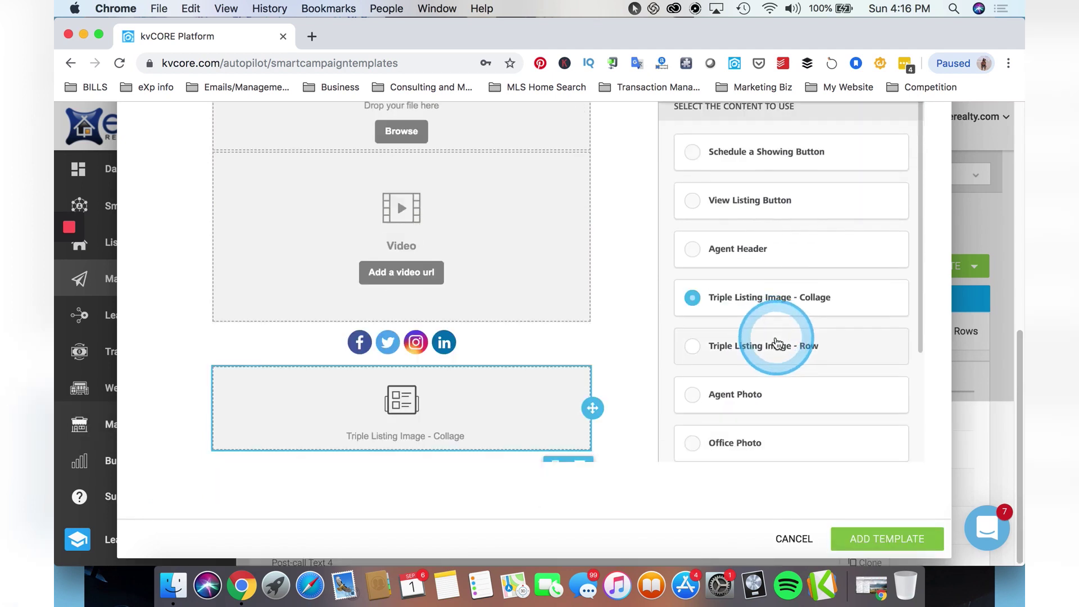
Step: Examine the video block's URL setting and its block options, leaving the URL empty, and return to the list of content blocks
click(430, 332)
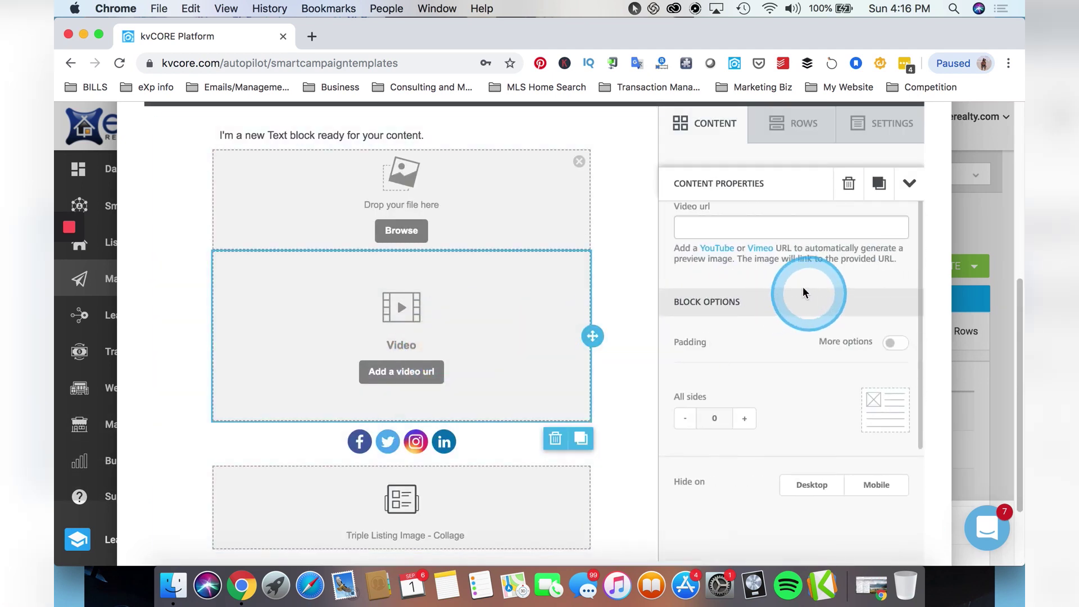
click(763, 232)
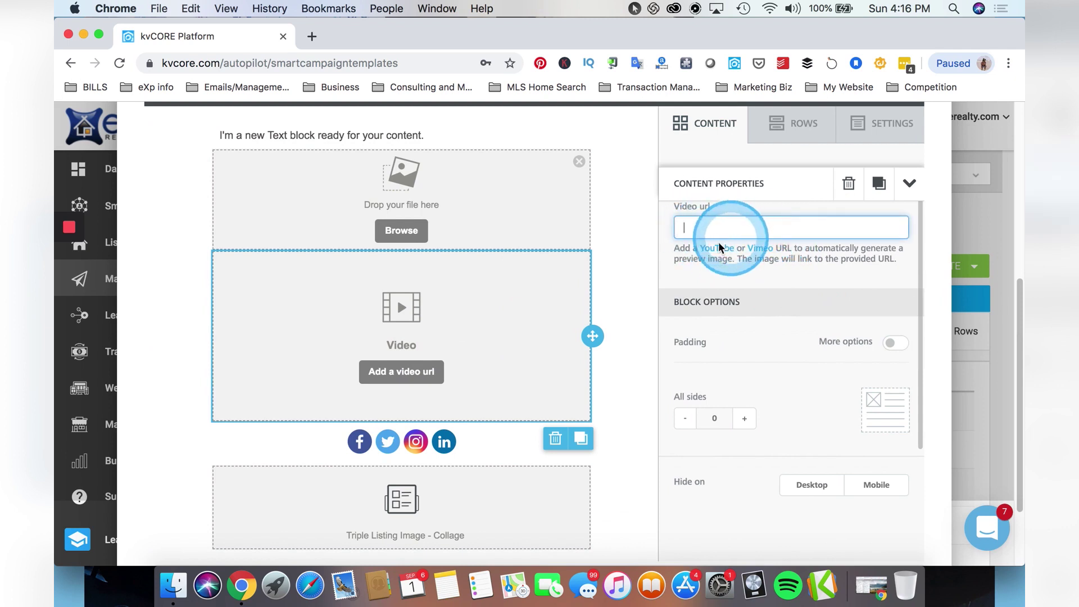
click(499, 210)
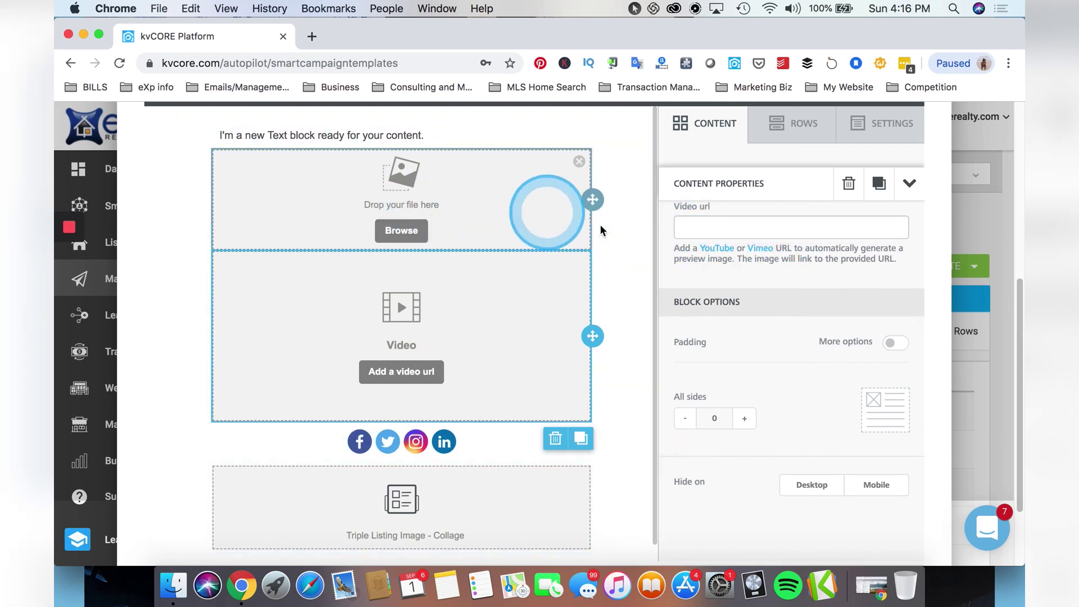
scroll(613, 315, up, 1)
scroll(619, 337, up, 3)
scroll(631, 320, down, 1)
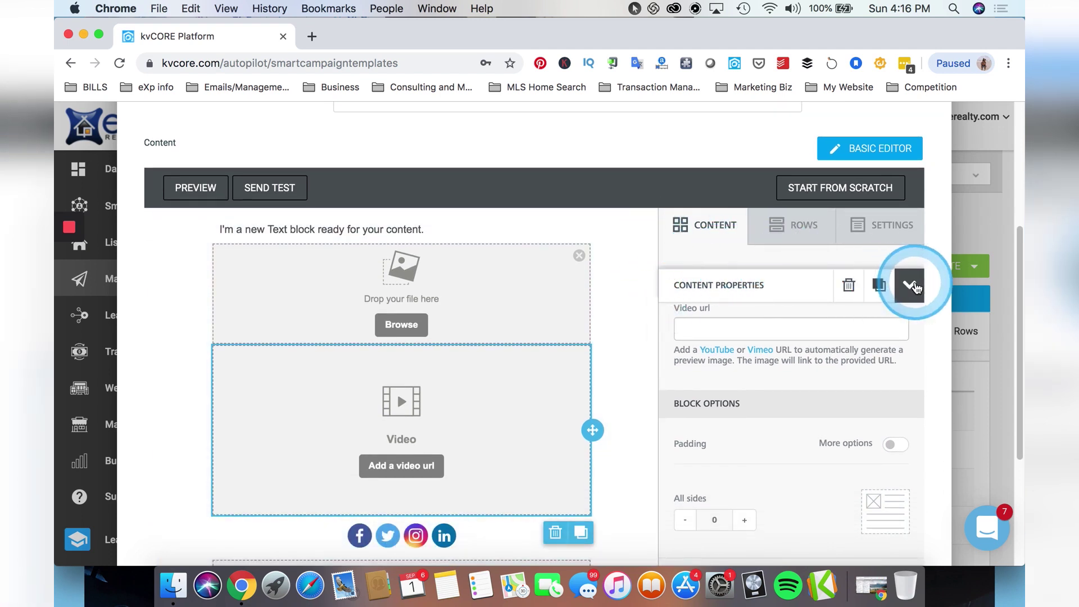
click(906, 284)
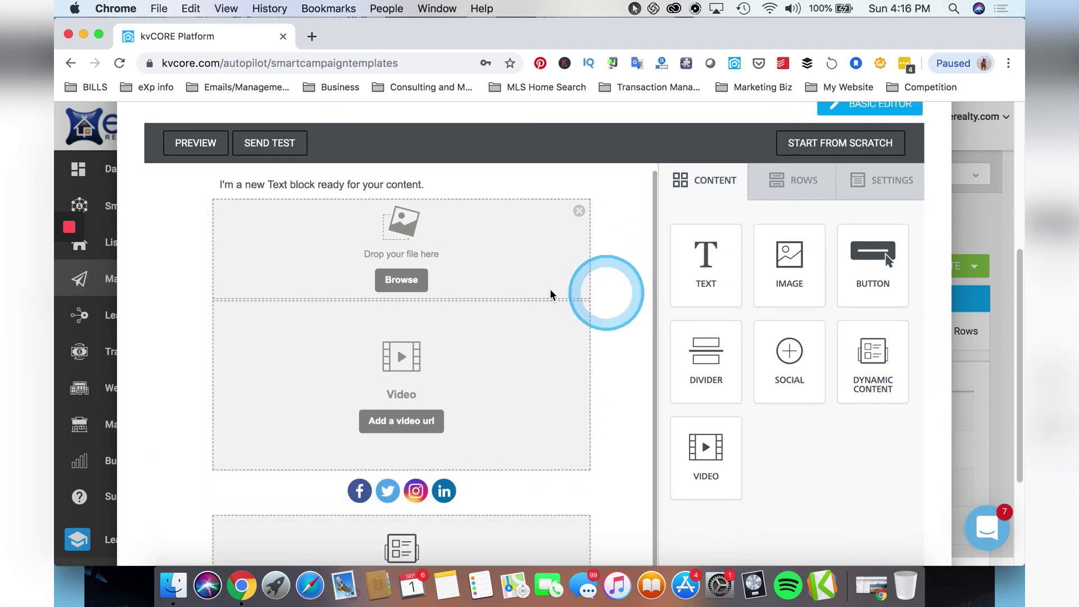
Step: Review the assembled email blocks and the template's header fields, ending in the empty MLS ID field
scroll(495, 298, down, 3)
scroll(494, 298, up, 3)
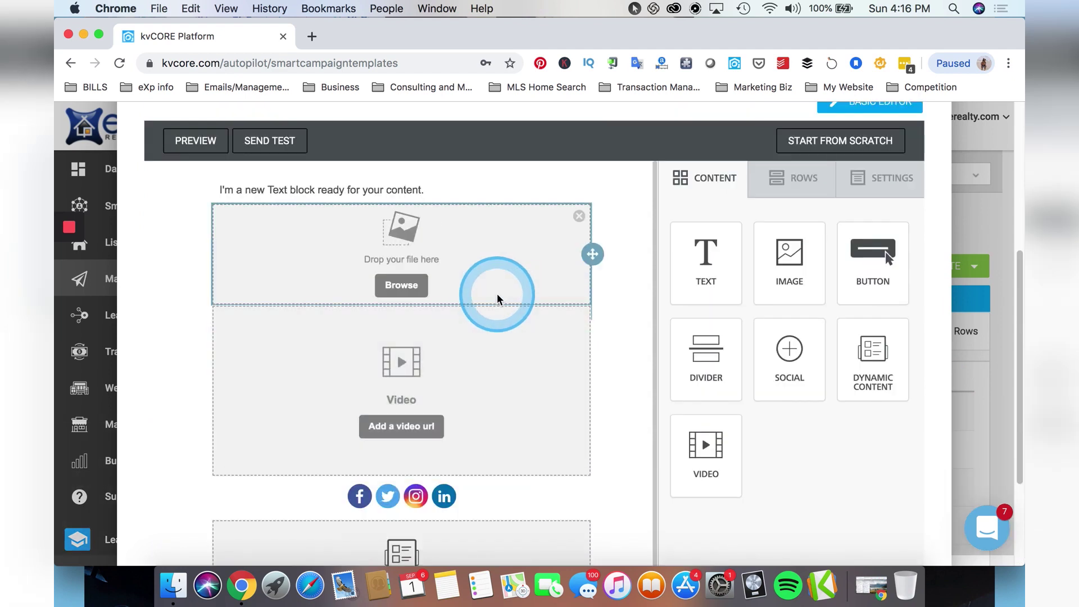
click(514, 292)
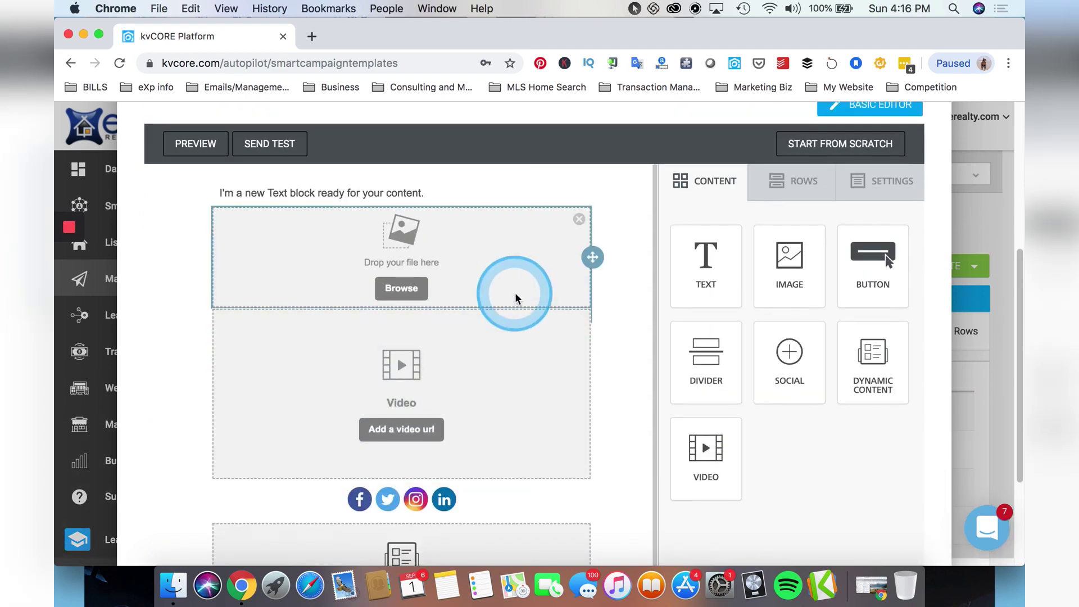
scroll(513, 292, up, 1)
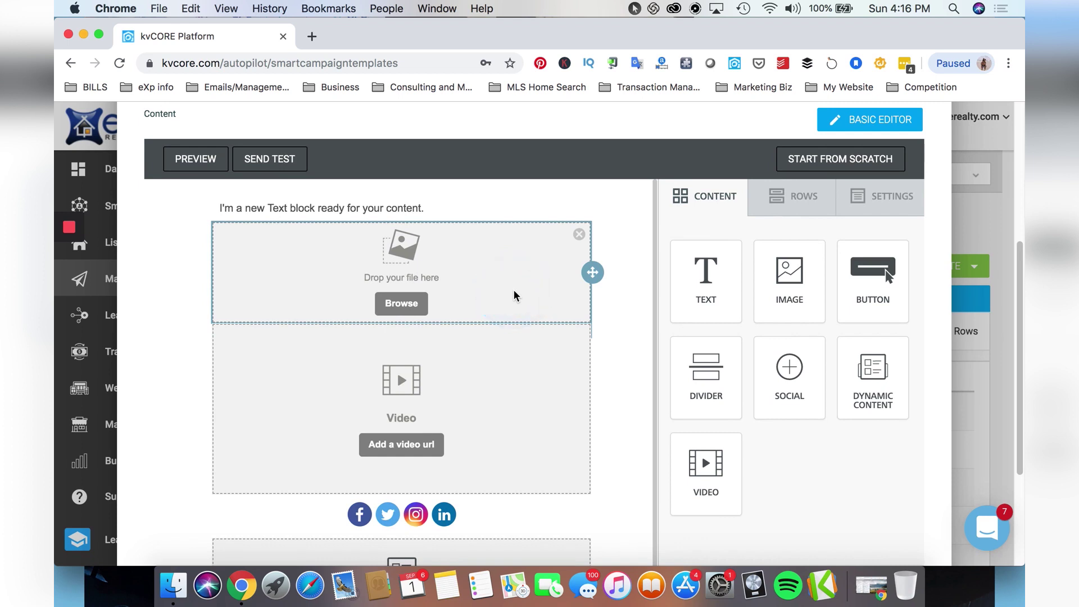
click(509, 306)
scroll(509, 306, up, 1)
scroll(509, 307, up, 5)
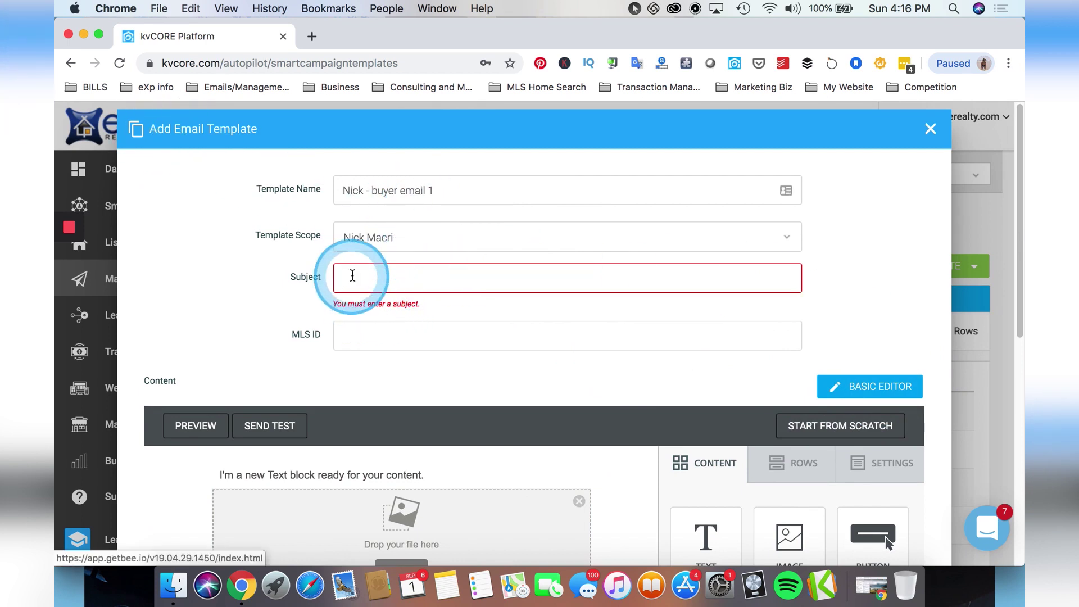
click(376, 326)
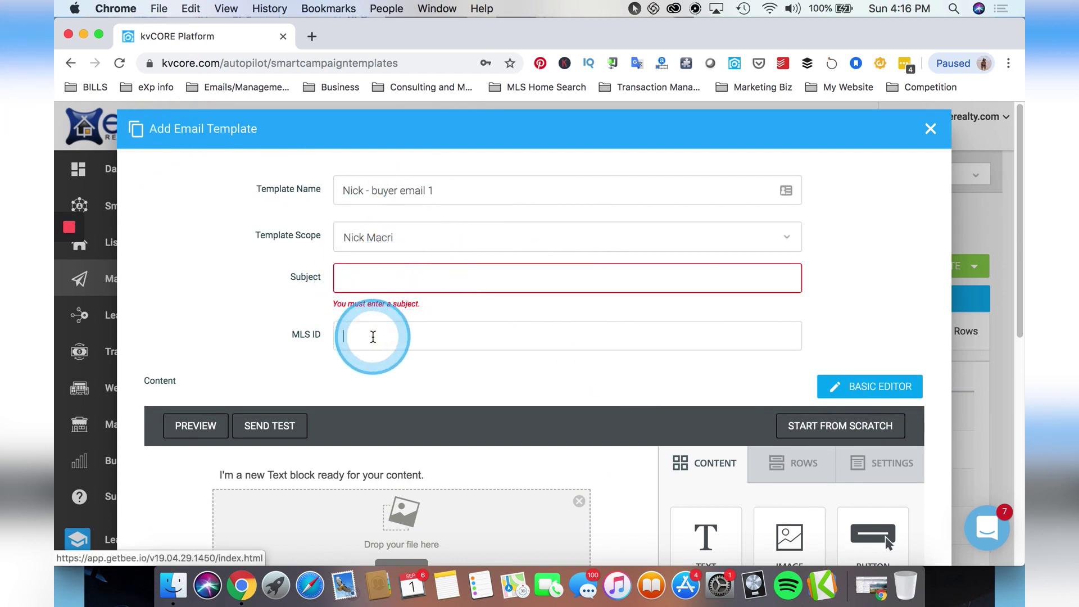
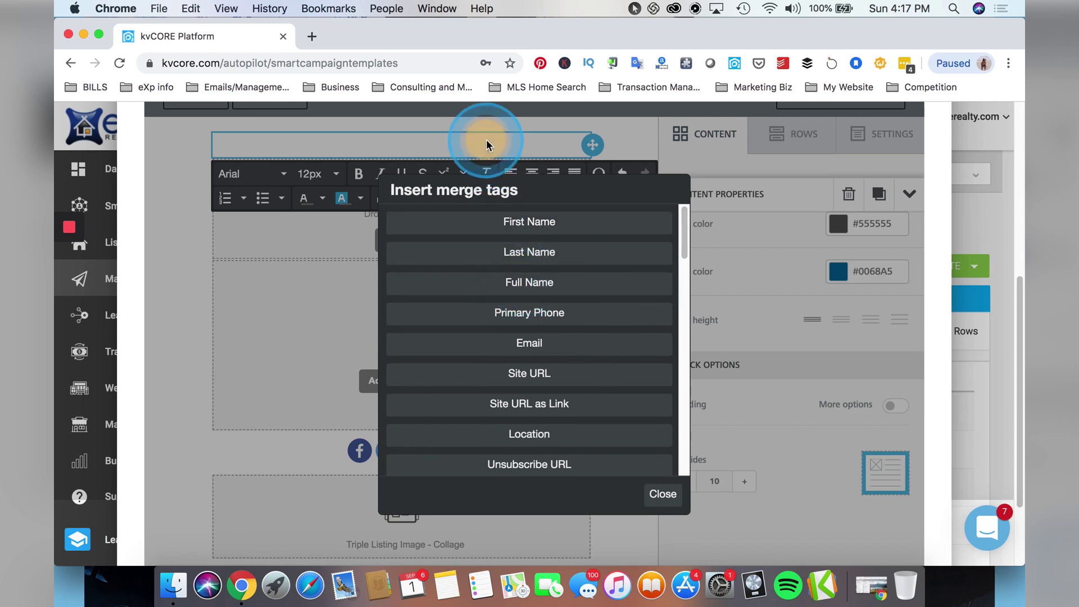
Step: Begin the email's text block with "Hey", the Full Name merge tag and "this is"
click(663, 494)
click(376, 147)
text(Hey)
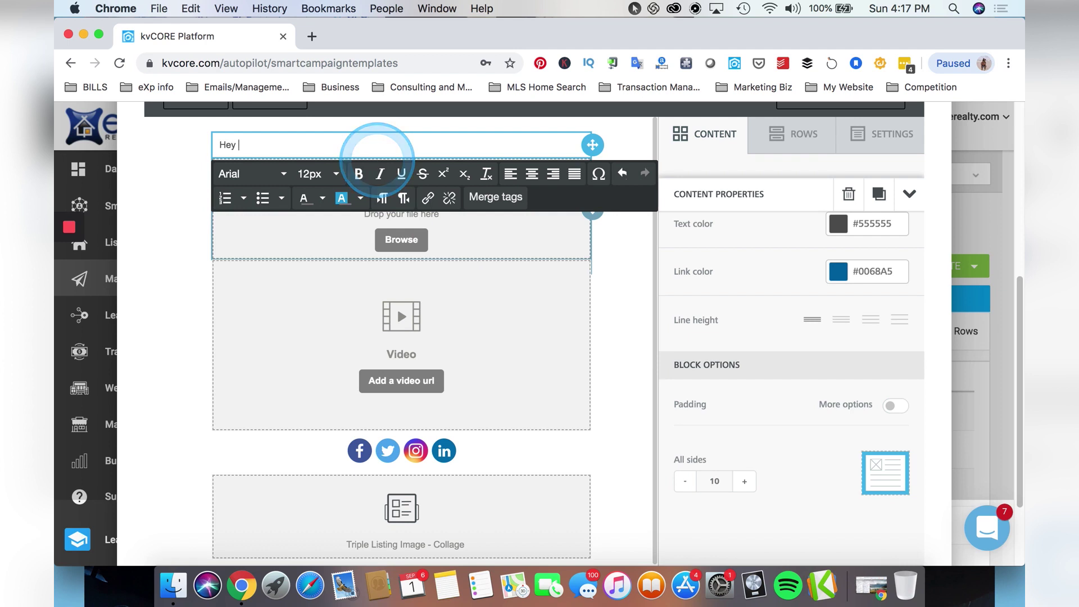
click(509, 195)
click(518, 262)
text(this is)
Step: Complete the greeting with the Agent Full Name merge tag and remove the extra space before "this is"
click(496, 197)
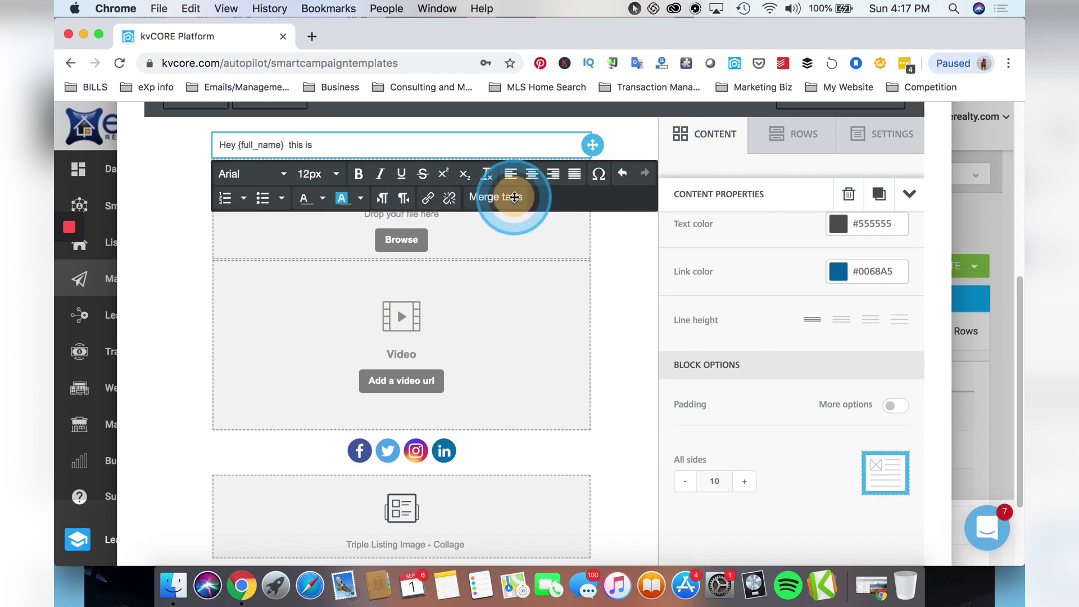
scroll(517, 331, down, 3)
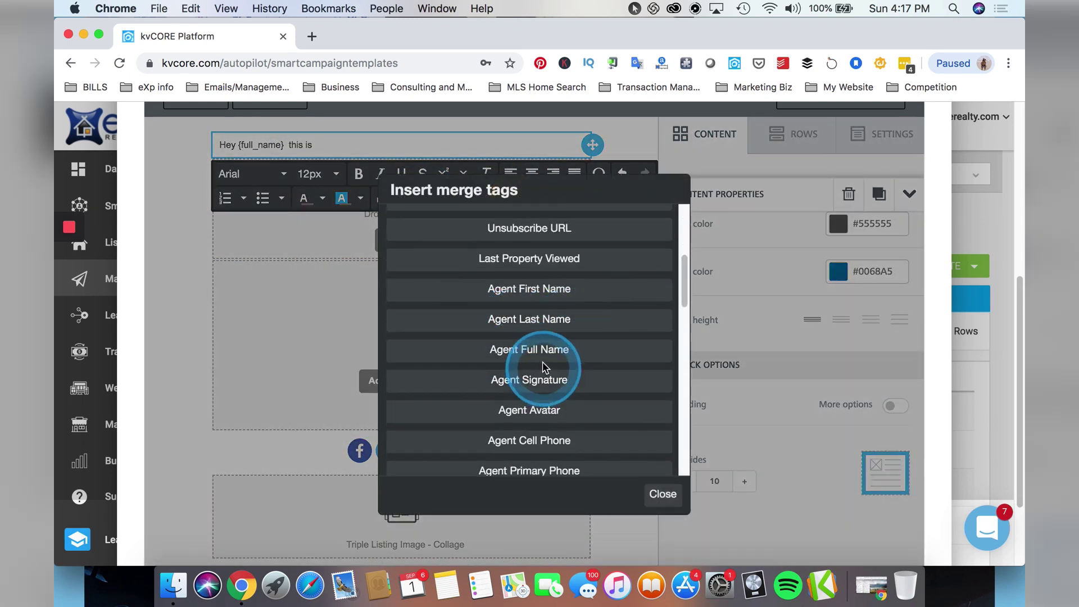
click(541, 353)
click(269, 125)
click(228, 142)
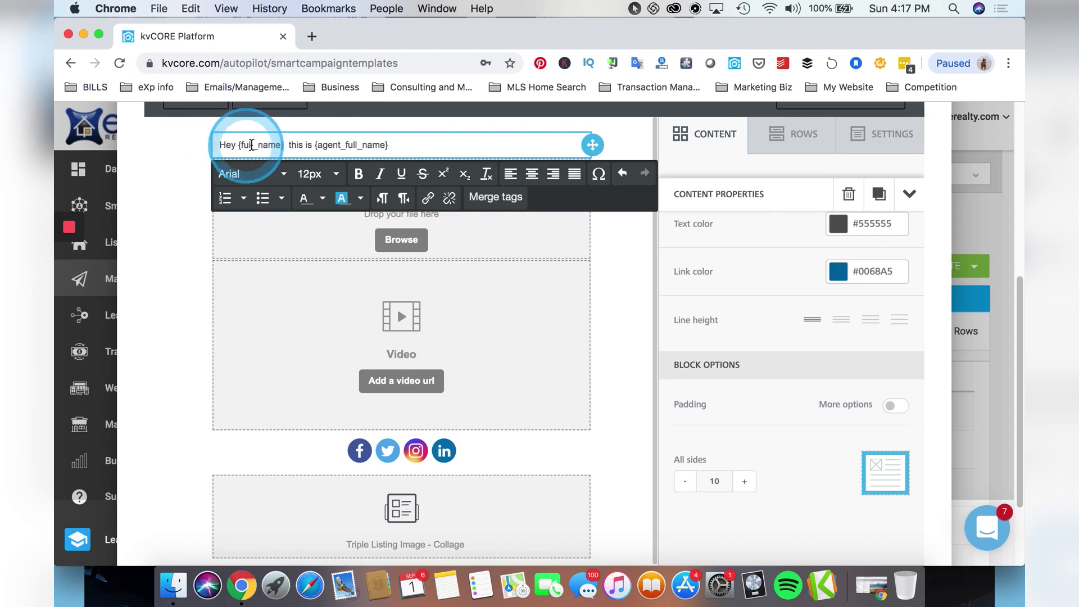
click(290, 145)
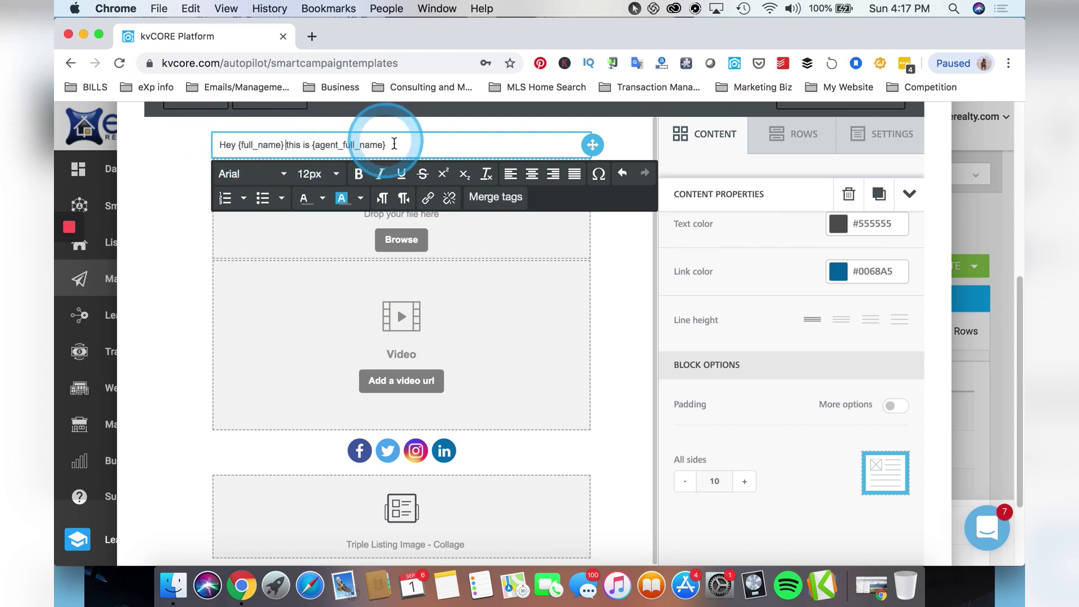
click(503, 289)
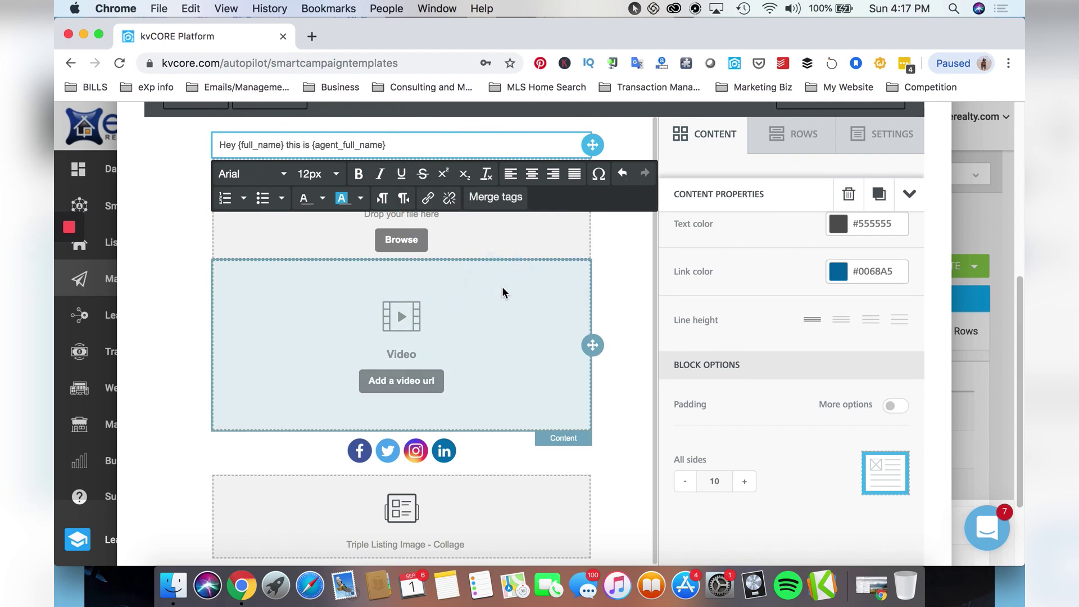
Step: Examine the merge tags available for the text block, from lead and agent tags through lender, office and property tags
click(241, 144)
drag(241, 145, 109, 230)
scroll(269, 143, up, 1)
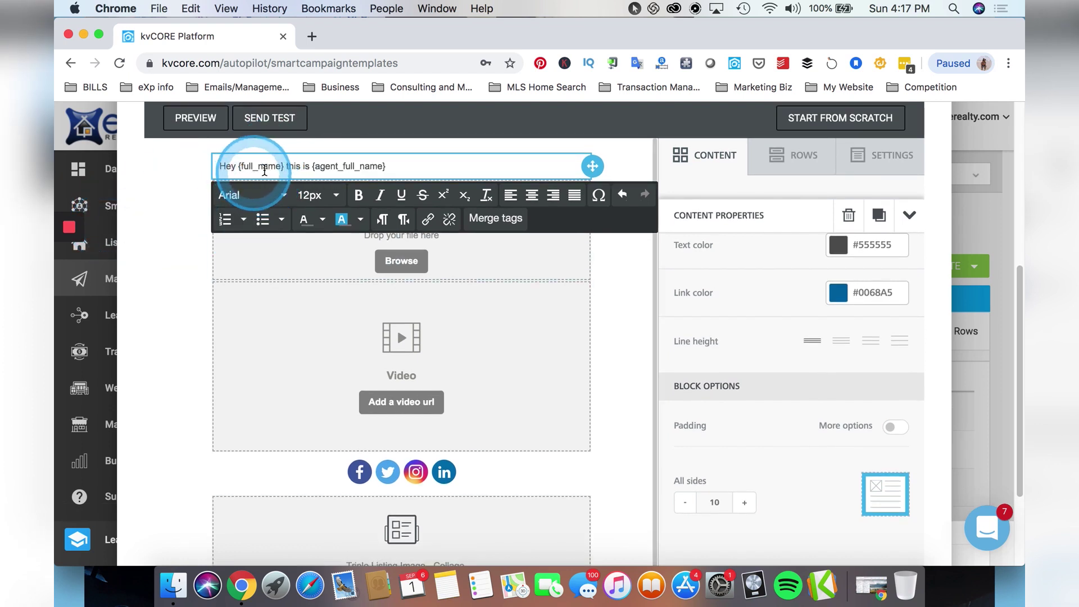
click(499, 224)
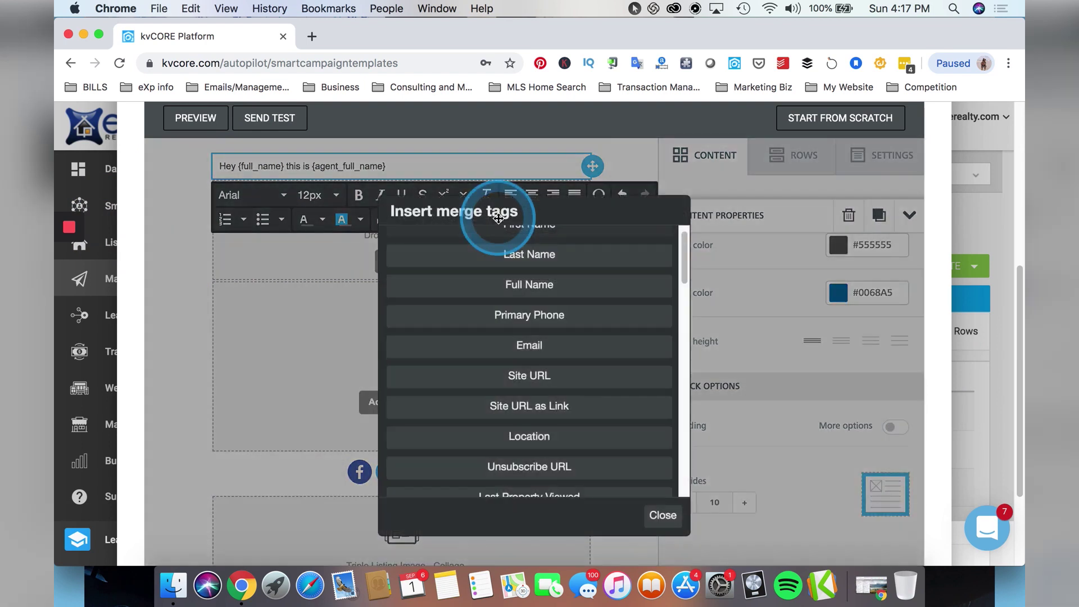
scroll(554, 416, down, 4)
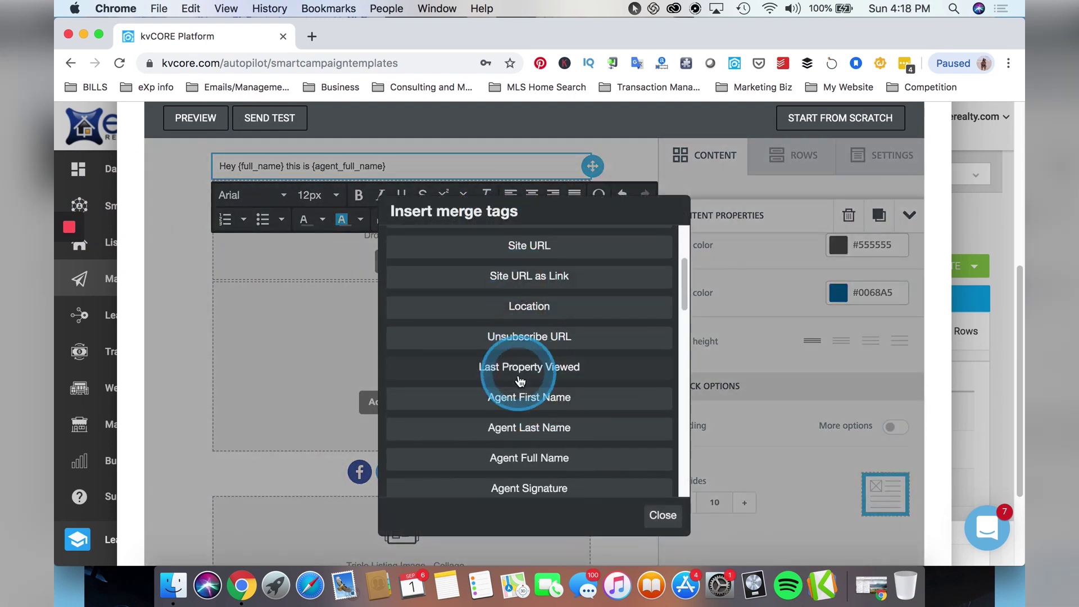
scroll(494, 366, up, 1)
scroll(548, 371, down, 10)
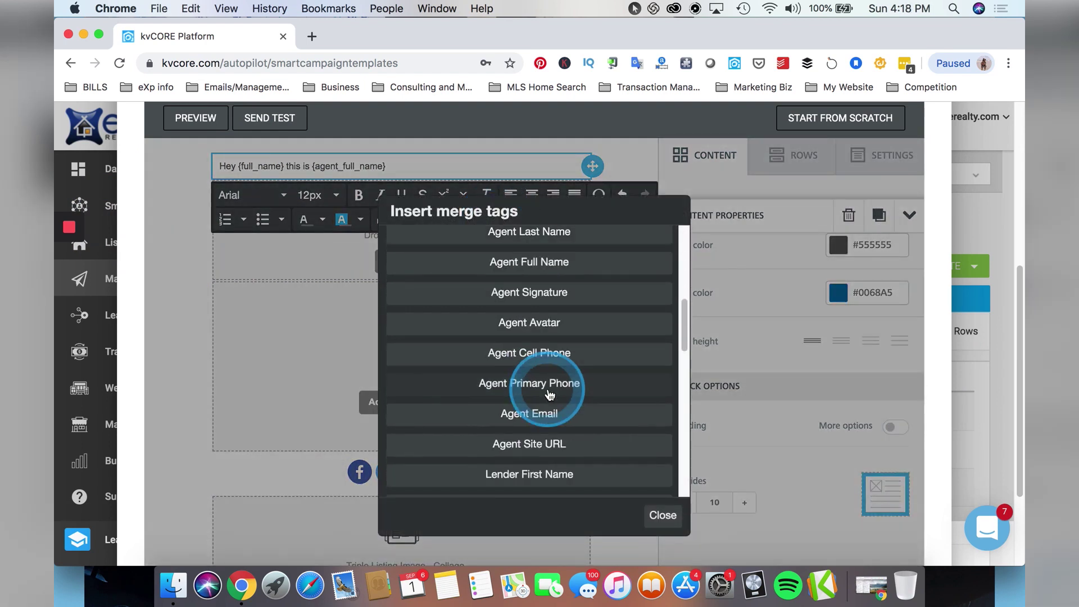
scroll(540, 344, down, 4)
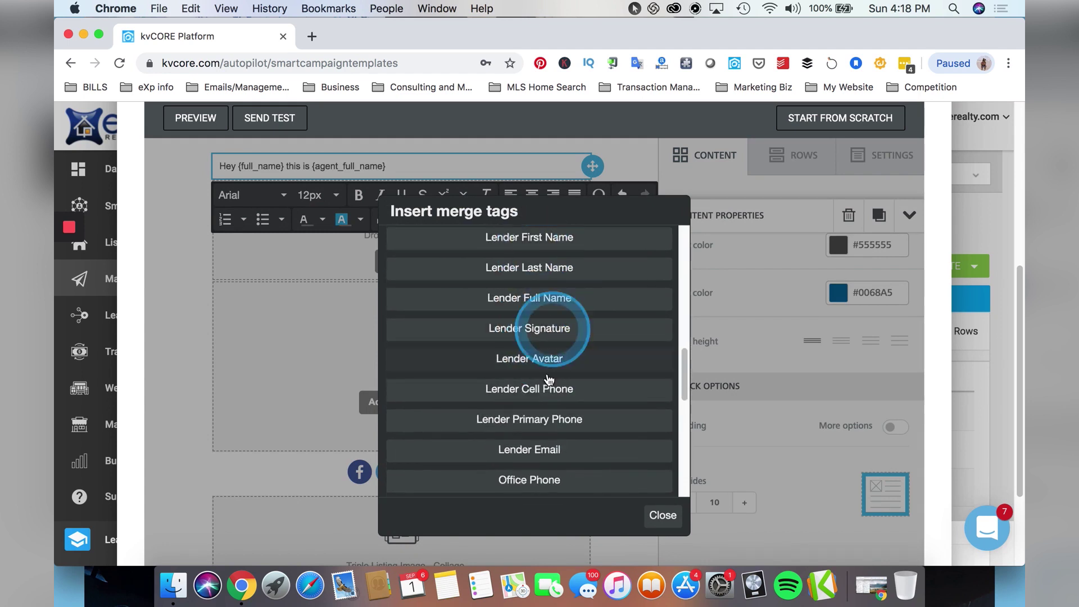
scroll(528, 338, down, 13)
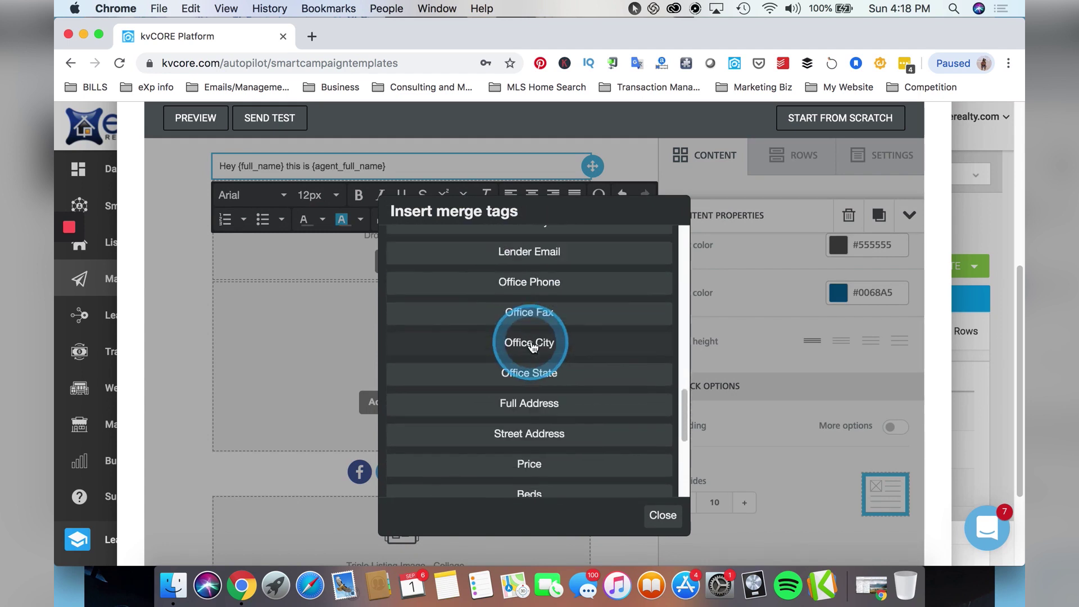
scroll(530, 332, up, 6)
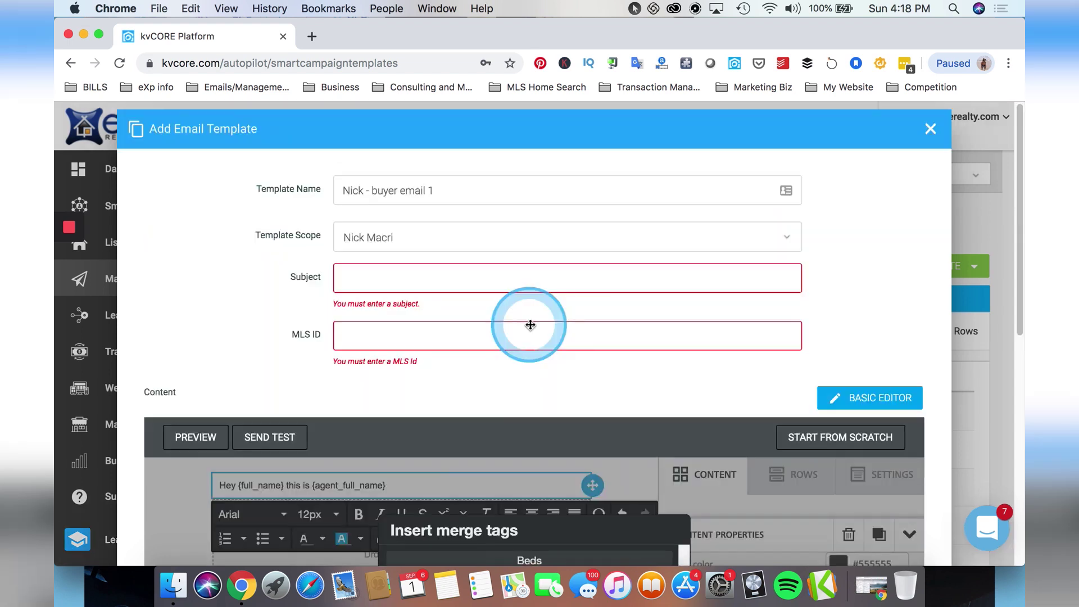
Step: Close the new email template without adding it and start a new SMS template
scroll(633, 331, down, 2)
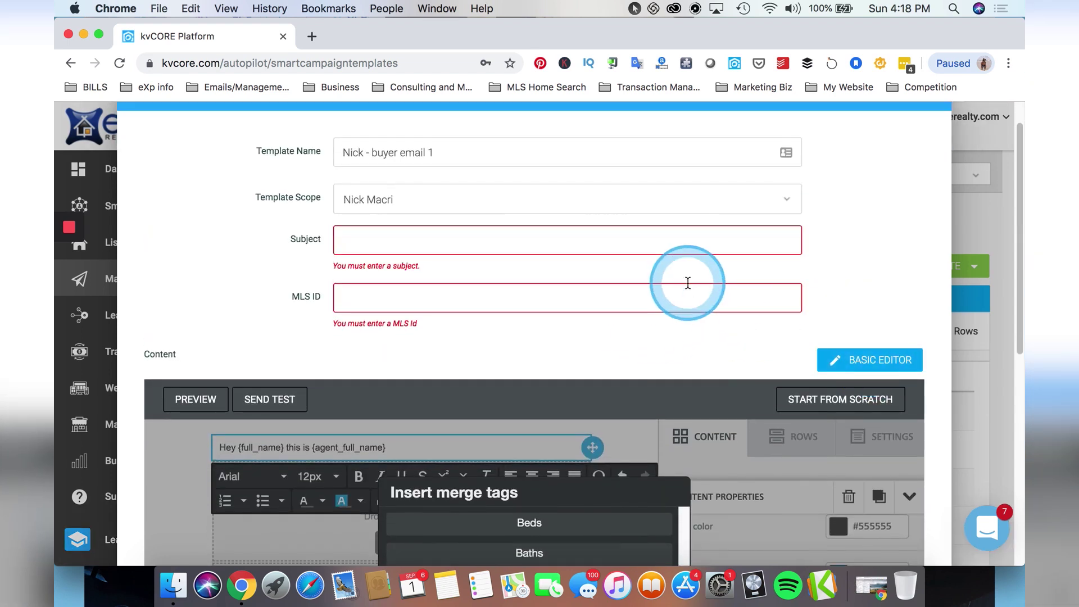
scroll(726, 275, up, 1)
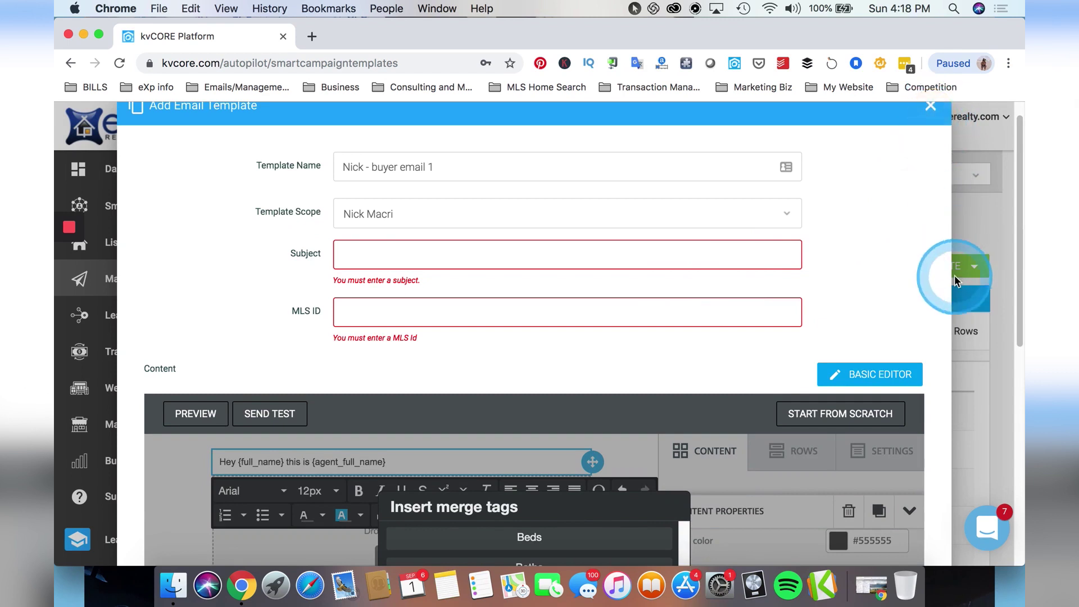
click(940, 122)
click(461, 431)
click(897, 266)
click(896, 267)
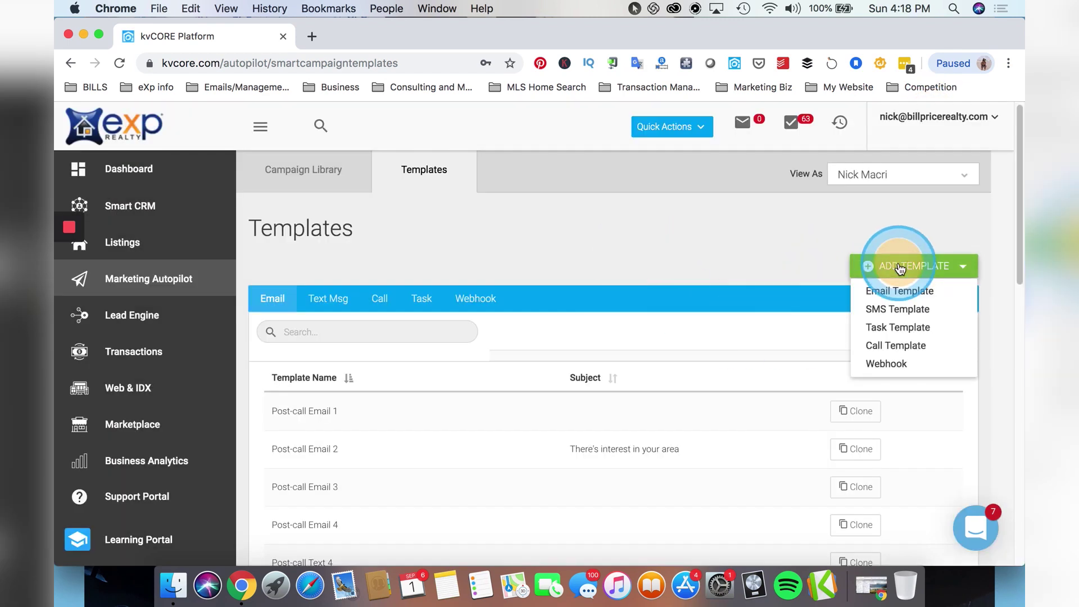
click(888, 311)
Step: Call up the merge field suggestions in the SMS template's content with "{" and clear the content again
click(415, 293)
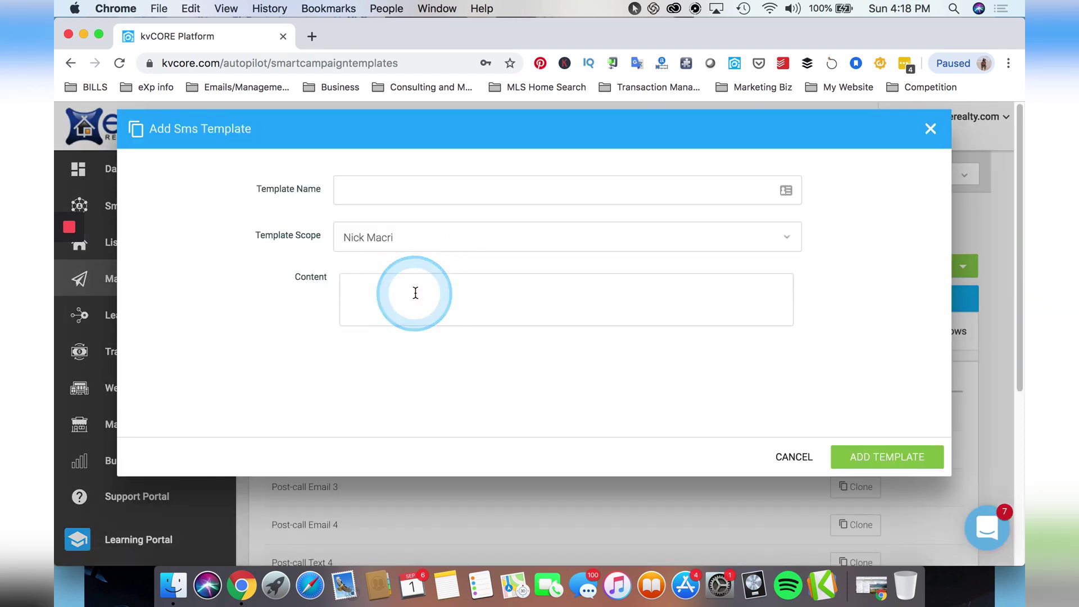
click(415, 293)
text({)
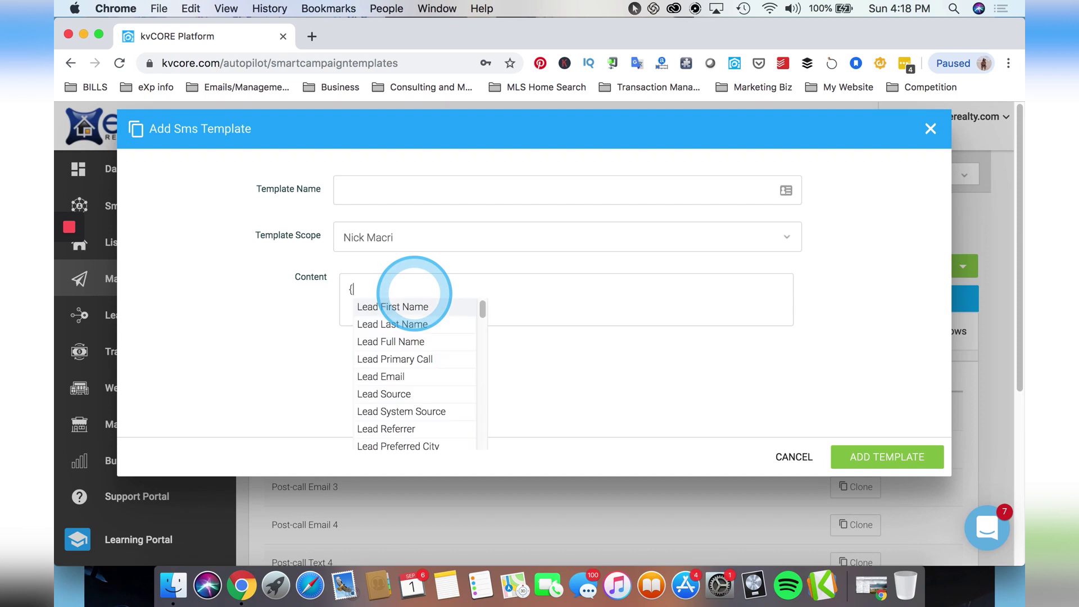
key(BackSpace)
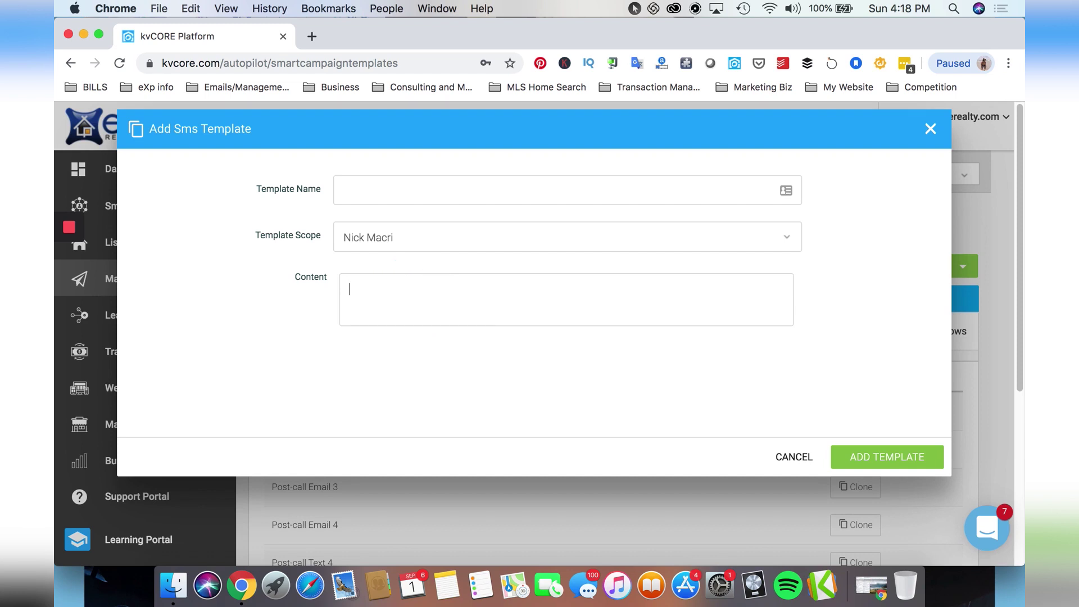
click(415, 293)
text({)
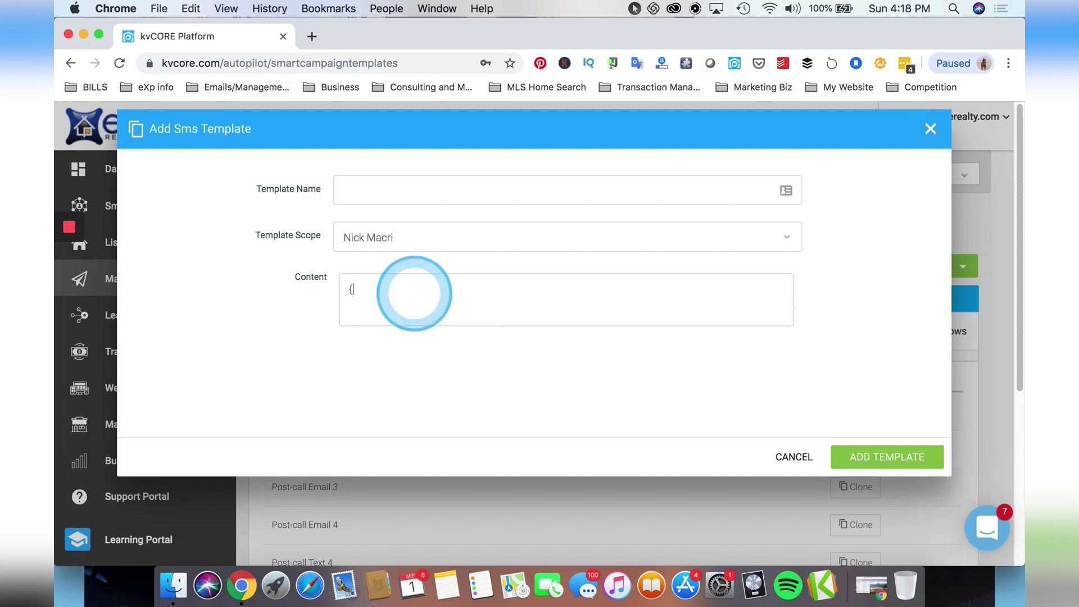
key(BackSpace)
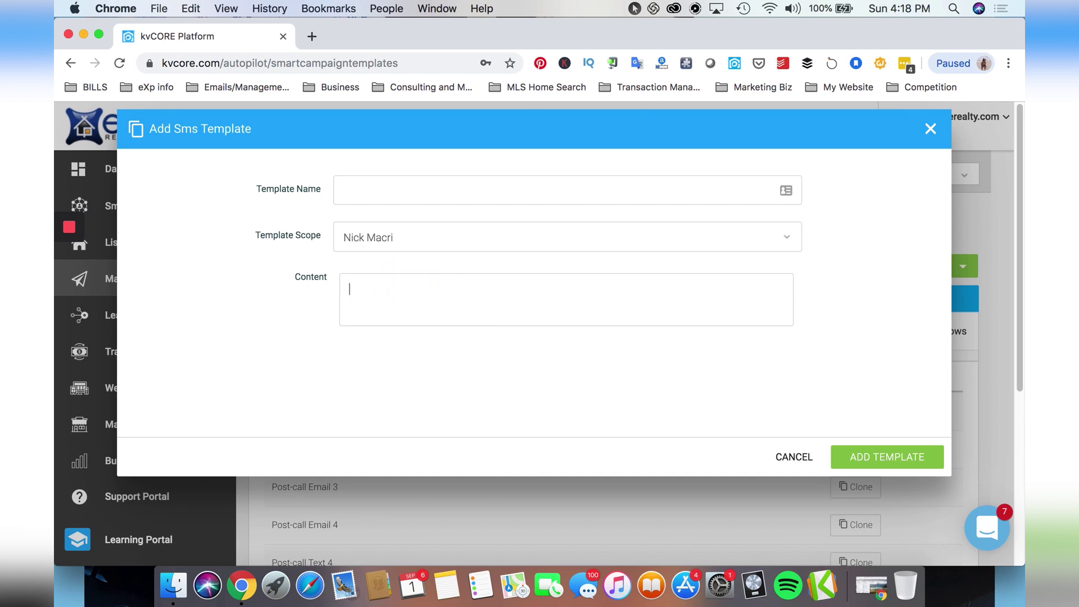
click(414, 293)
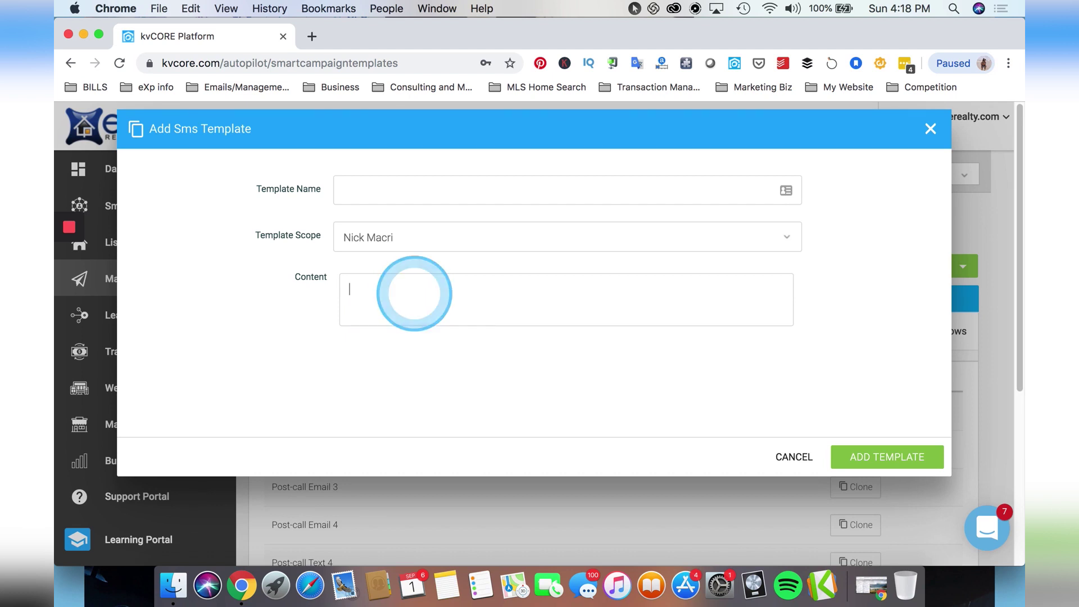
Step: Enter "{" in the SMS template's content and look through the full list of merge fields offered
text({)
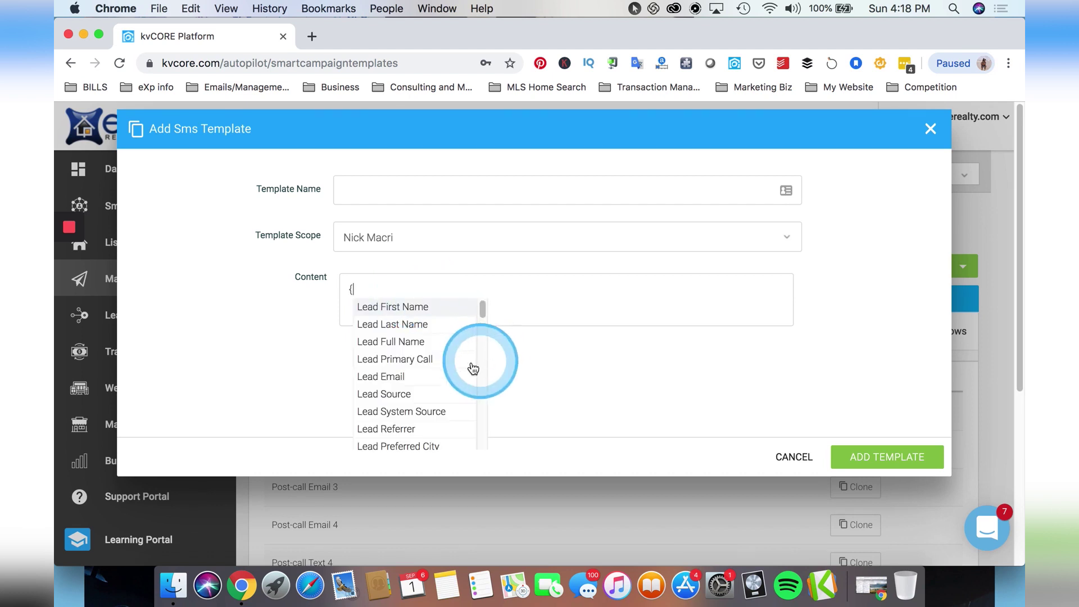
scroll(450, 365, down, 10)
scroll(450, 364, up, 10)
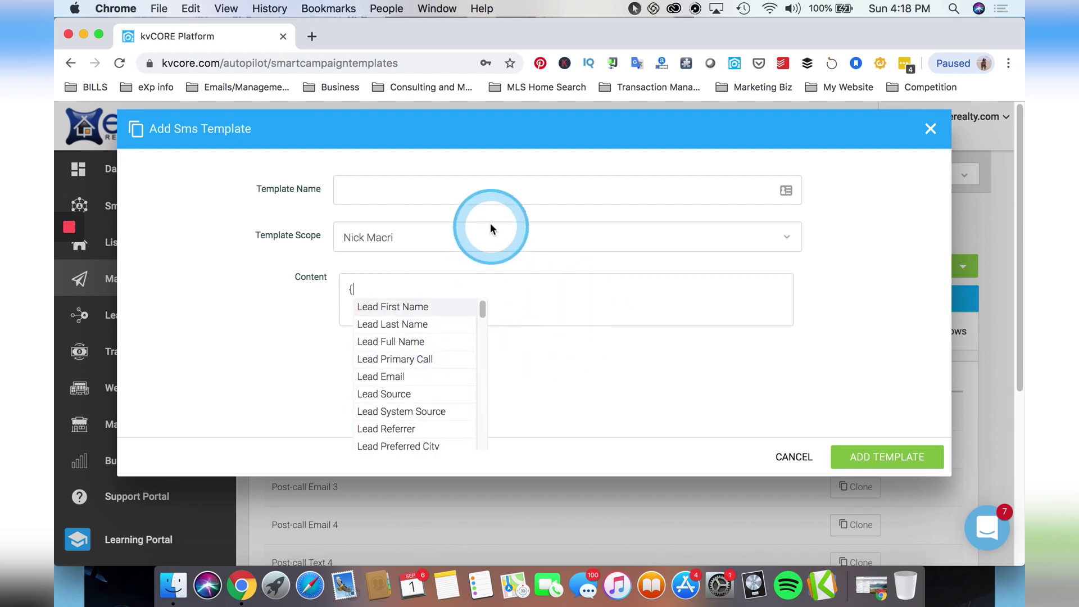
Step: Name the SMS template with the agent's first name followed by "- buyer text 1"
click(480, 191)
text(Nick - )
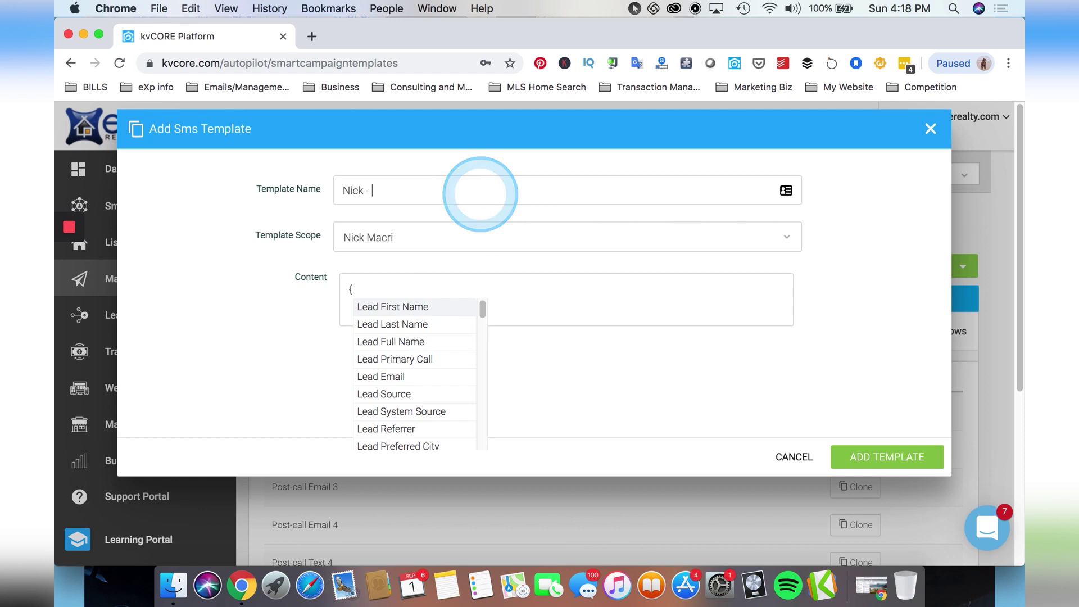
text(biyer text 1)
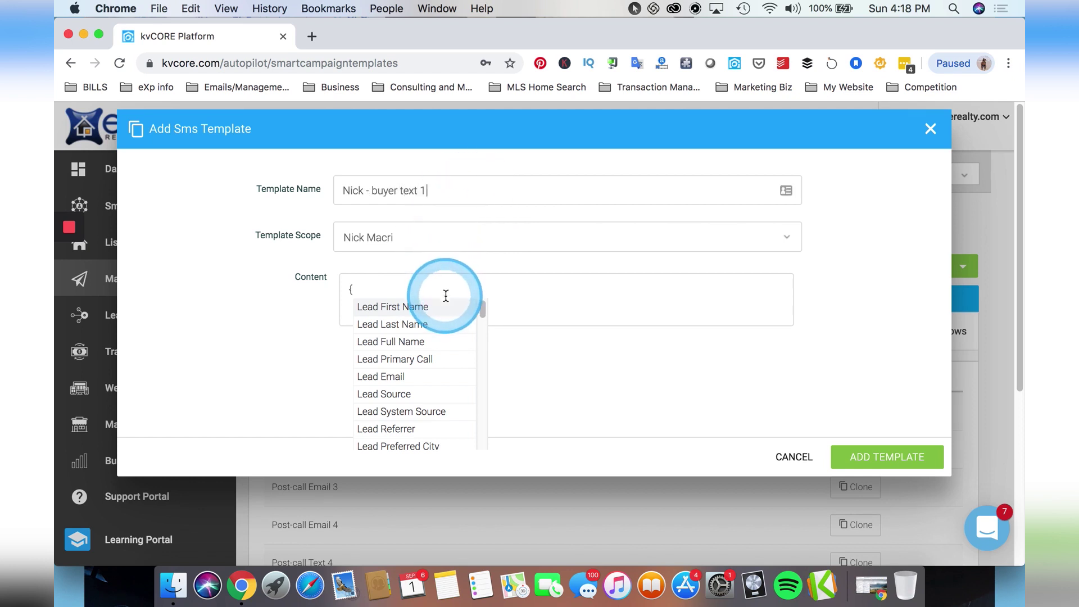
Step: Replace the SMS content with the greeting "Hey" followed by the Lead First Name merge tag
click(424, 306)
drag(496, 301, 361, 281)
text(Hey {)
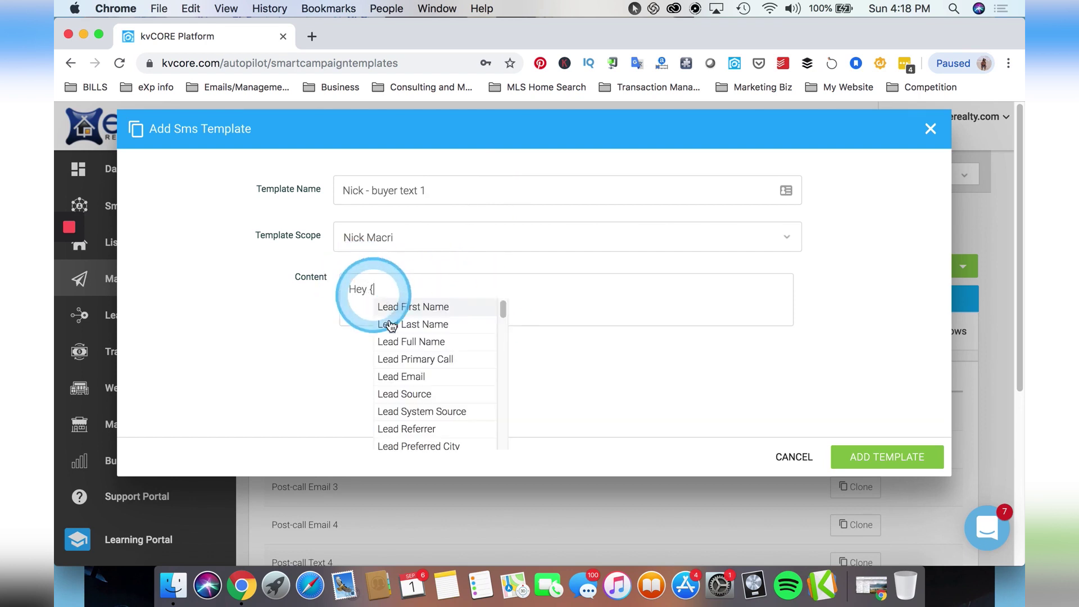
click(452, 307)
Step: Continue the SMS greeting with "this is", the agent's full name and "with eXp Realty"
text(this is Nick with eXp Real)
click(505, 290)
text(Ma)
key(BackSpace)
key(BackSpace)
key(BackSpace)
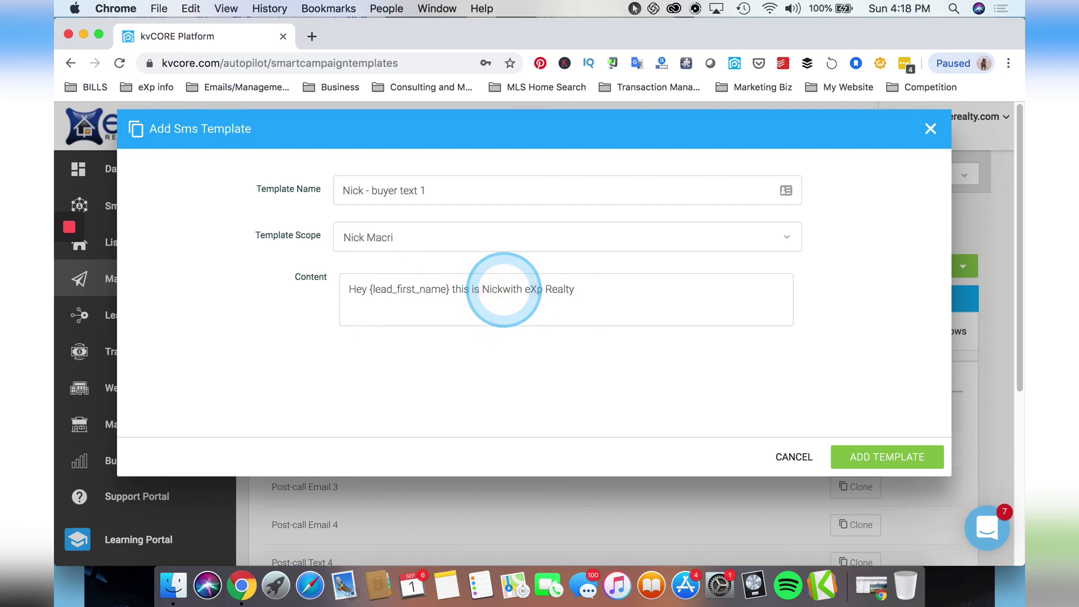
text(Macri)
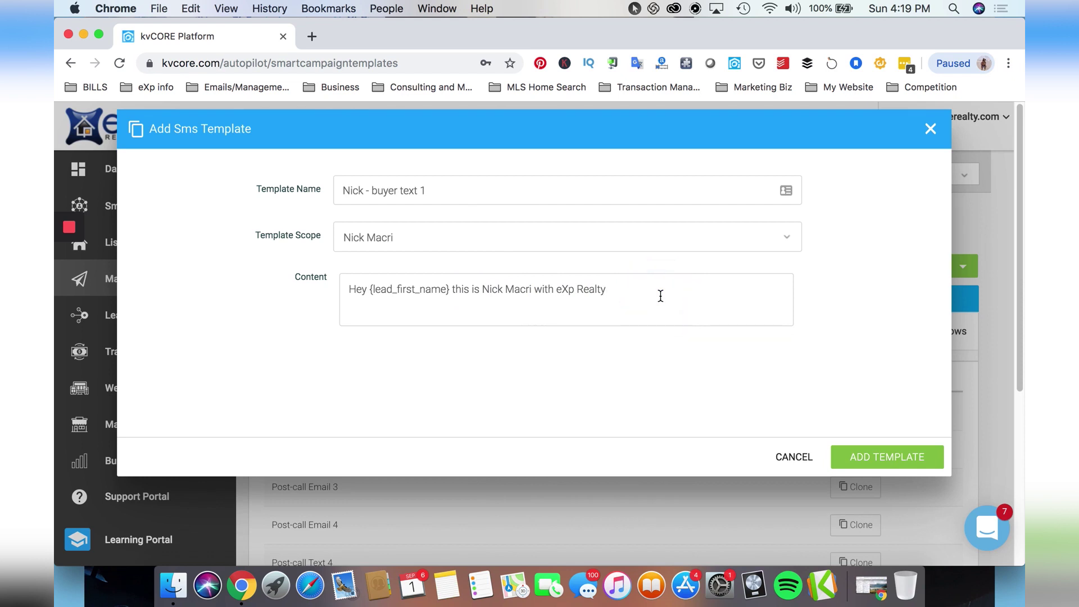
click(413, 287)
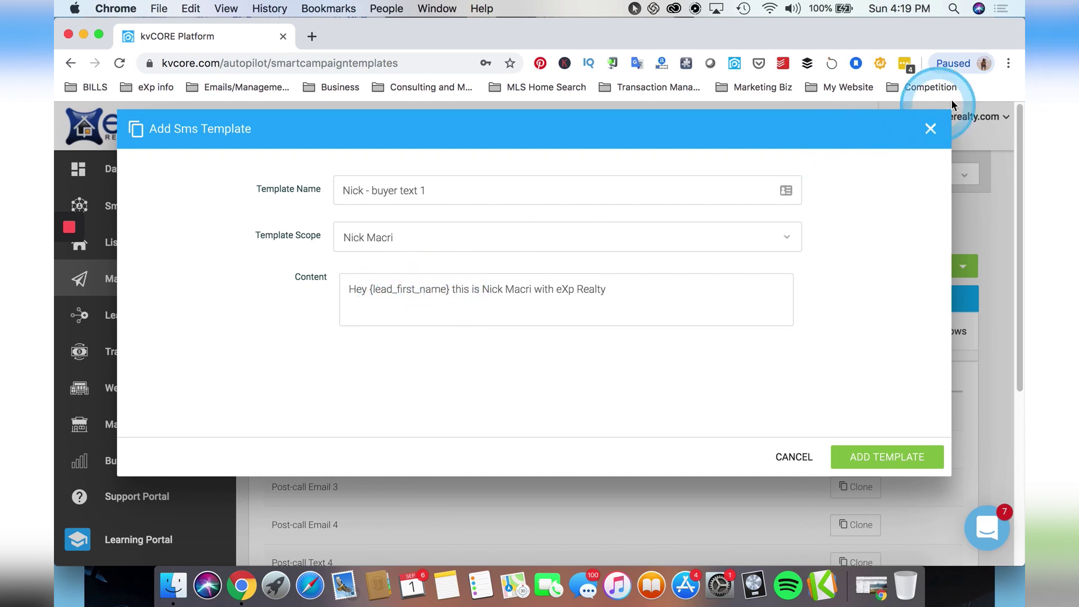
Step: Close the SMS template without adding it and look over the template types that can be added
click(931, 130)
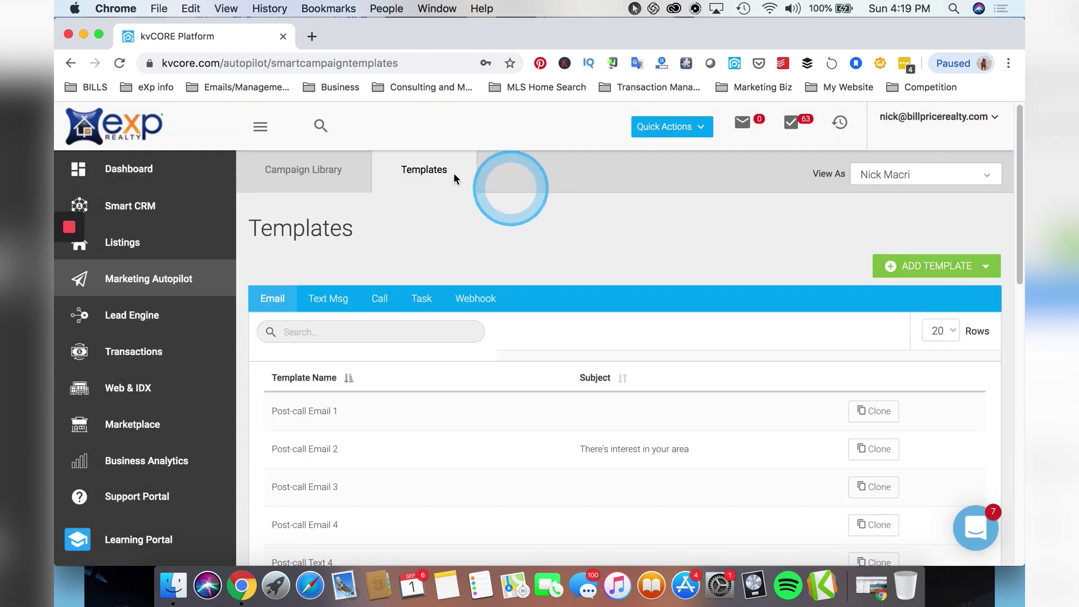
click(981, 267)
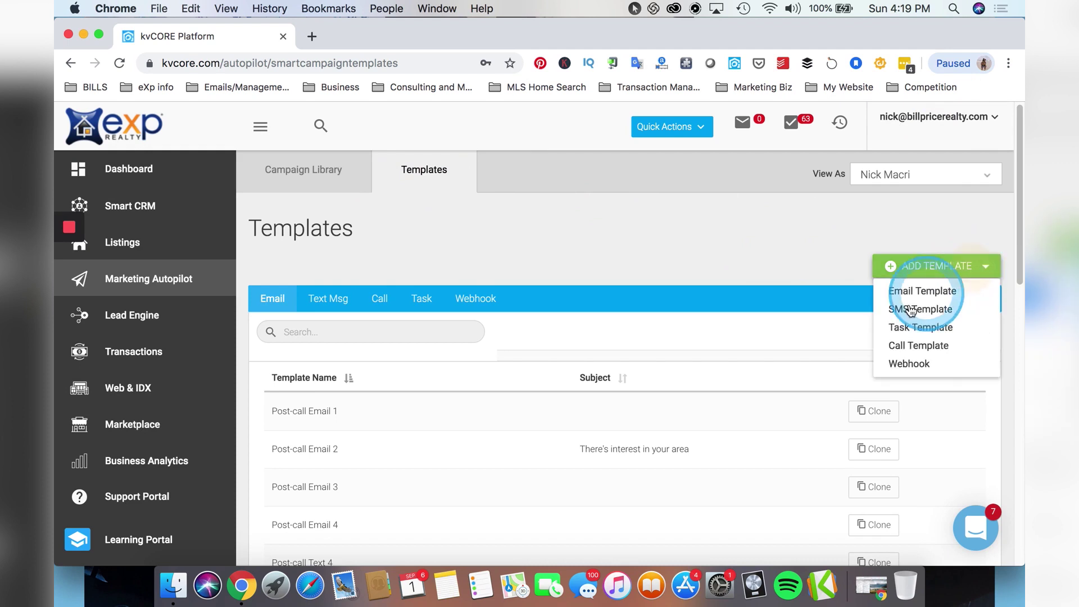
click(912, 301)
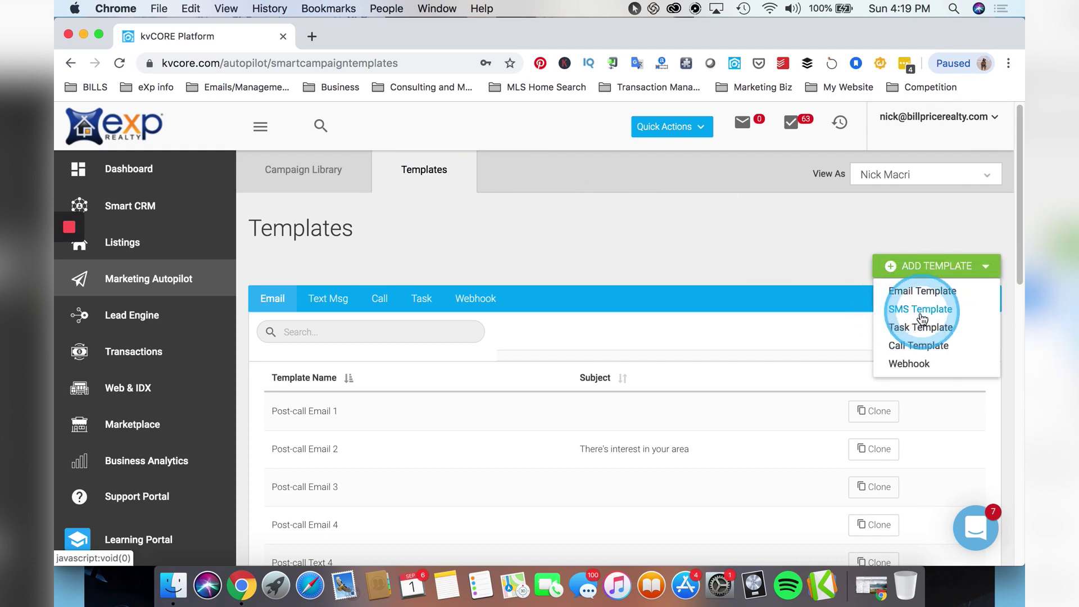
click(925, 333)
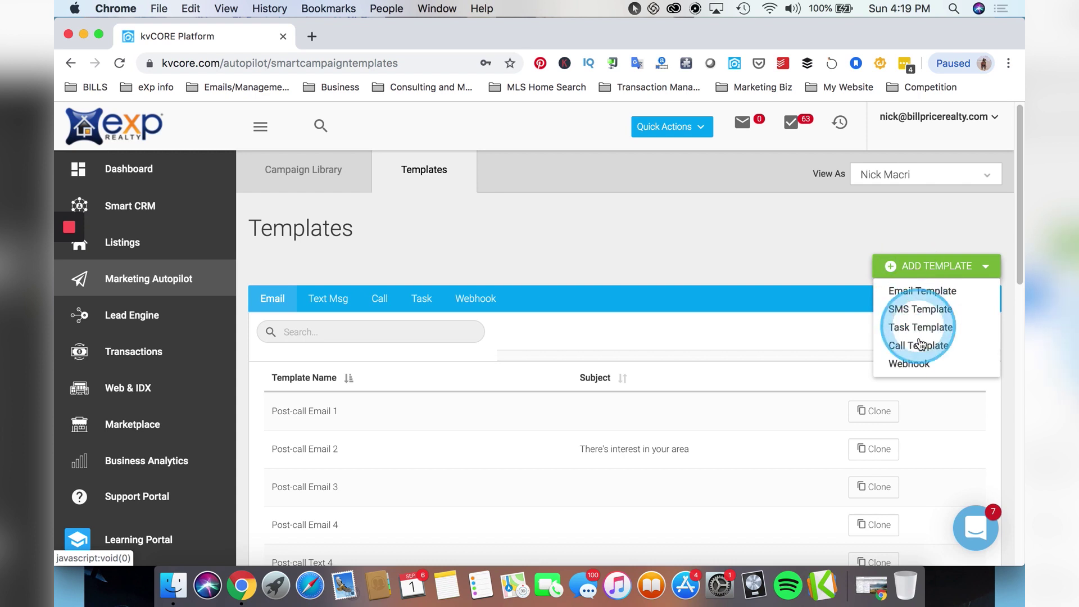
click(797, 259)
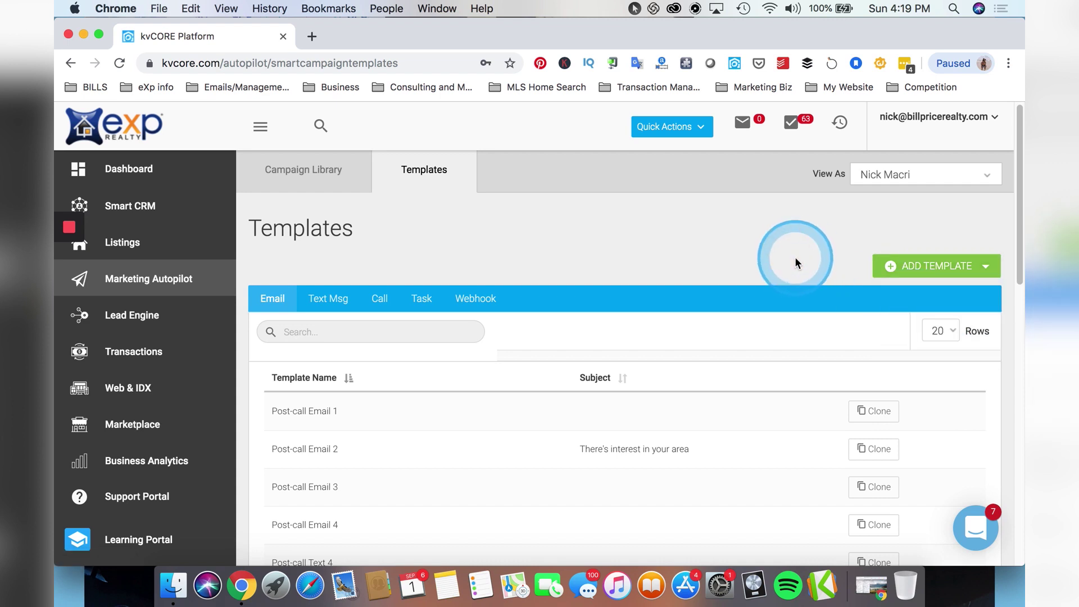
Step: Switch to the Campaign Library and start adding a new campaign
click(296, 178)
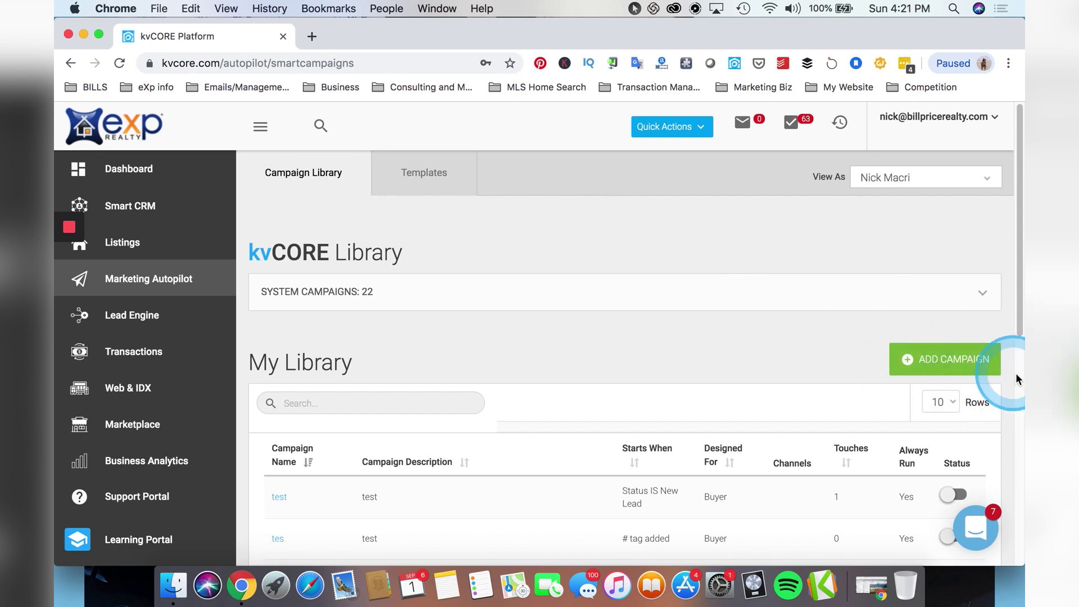
click(924, 364)
scroll(697, 315, down, 2)
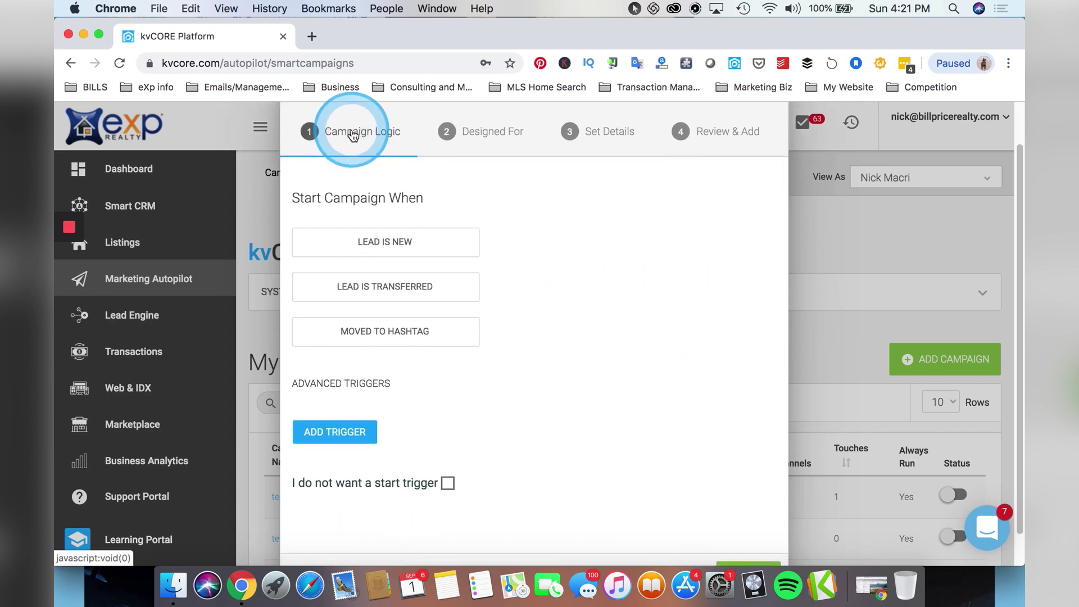
Step: Try the start options Lead Is New, Lead Is Transferred, Moved to Hashtag and no start trigger, leaving none of them selected
click(359, 241)
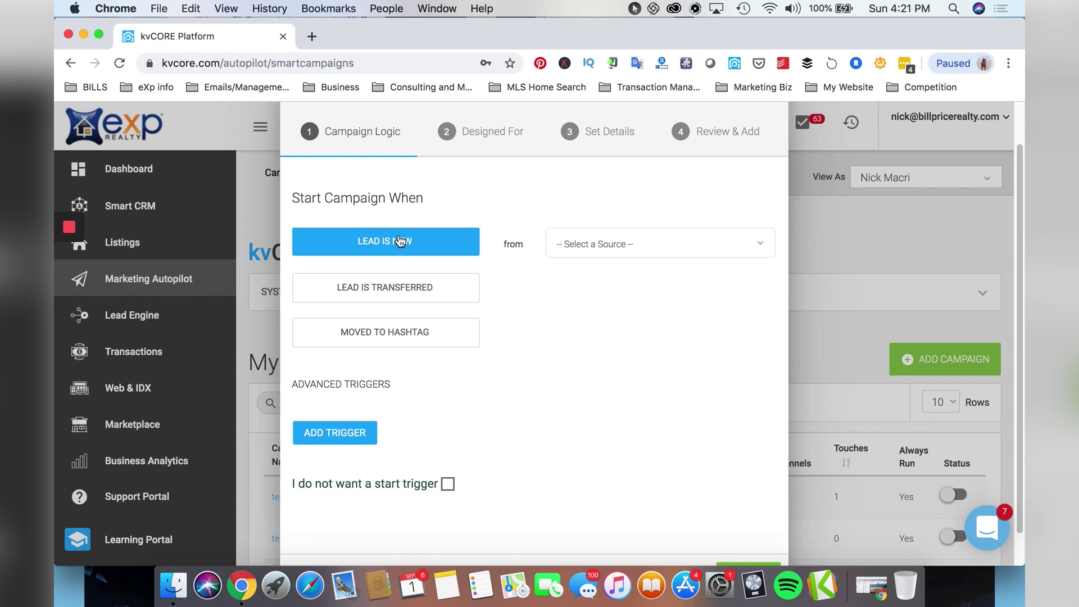
click(400, 290)
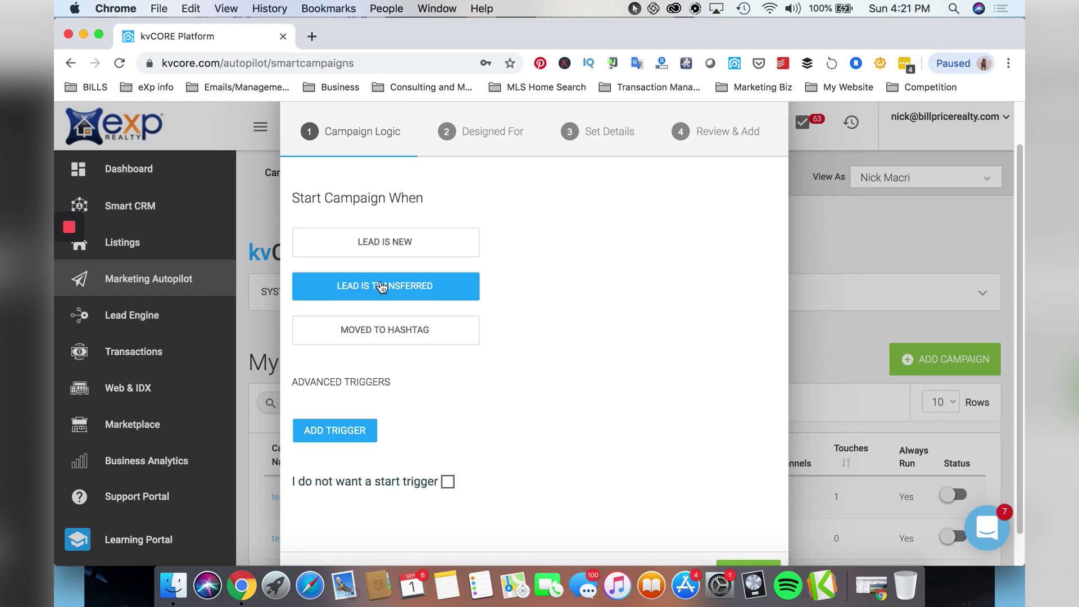
click(410, 335)
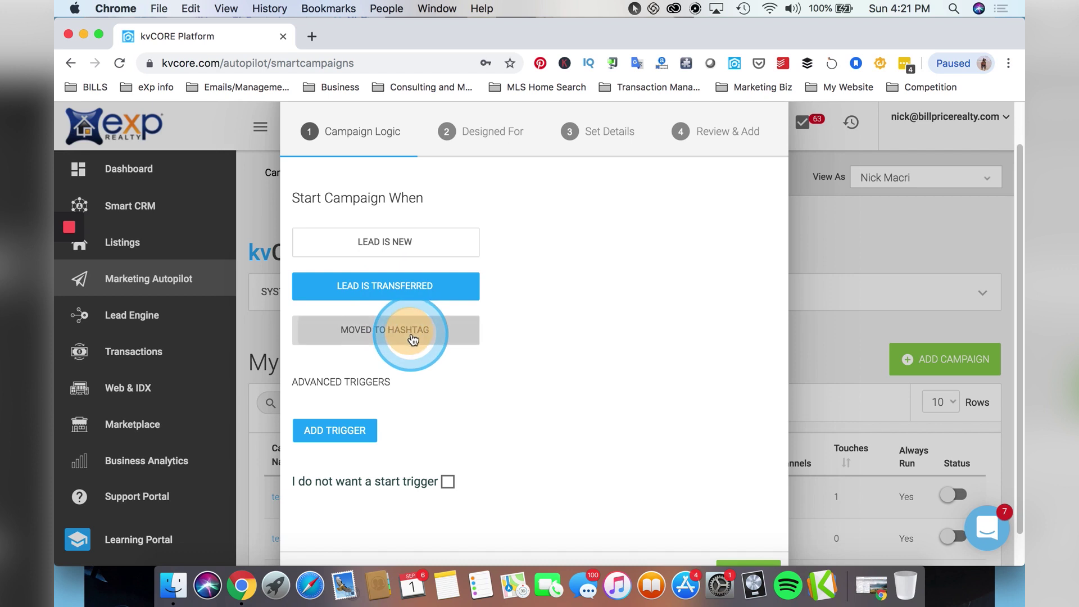
click(542, 326)
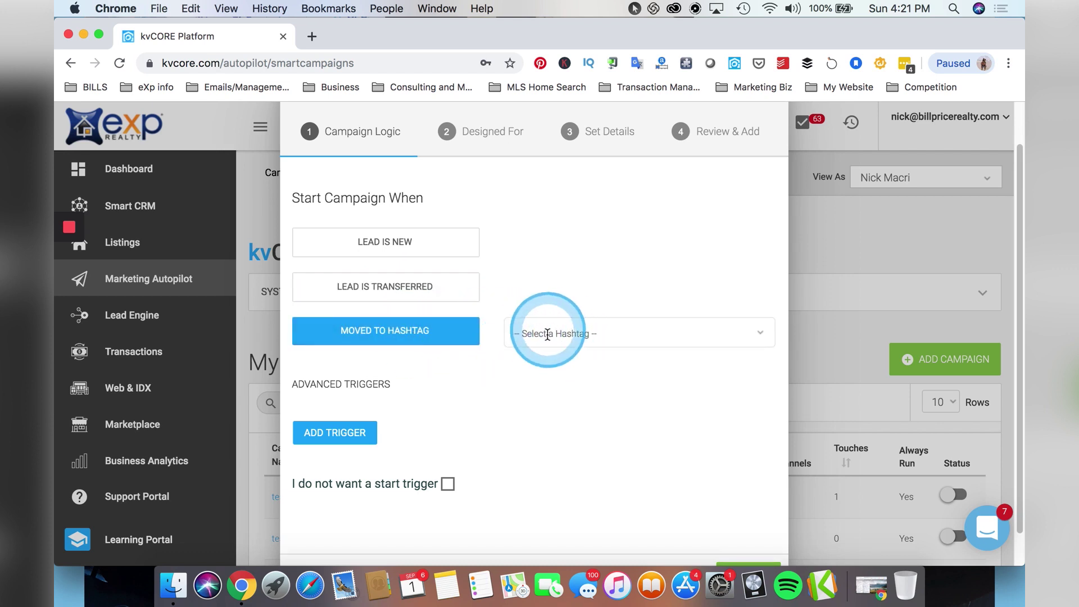
scroll(470, 416, down, 2)
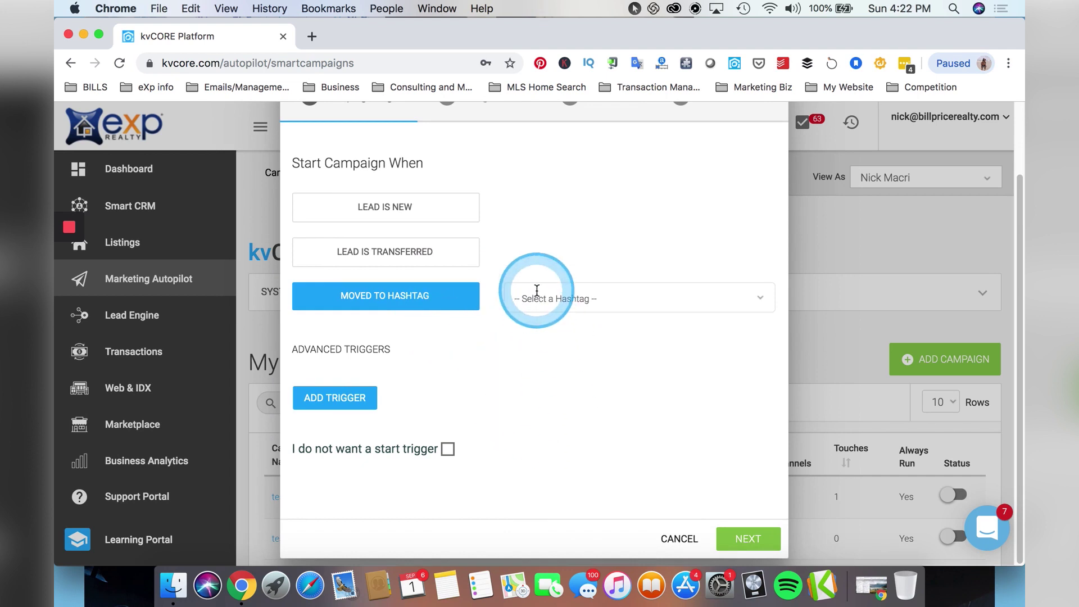
click(448, 449)
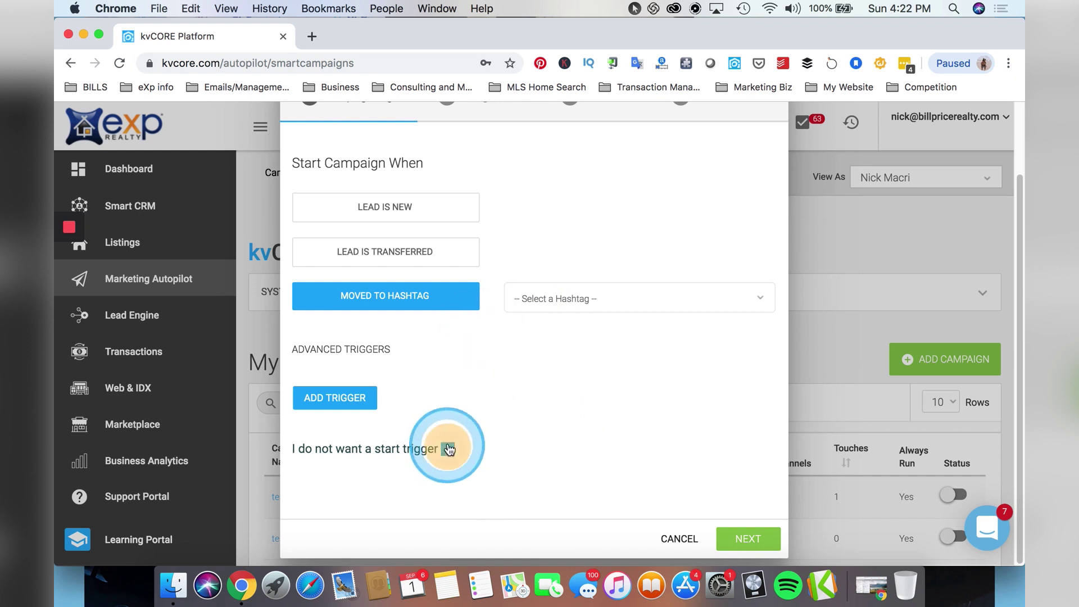
click(448, 449)
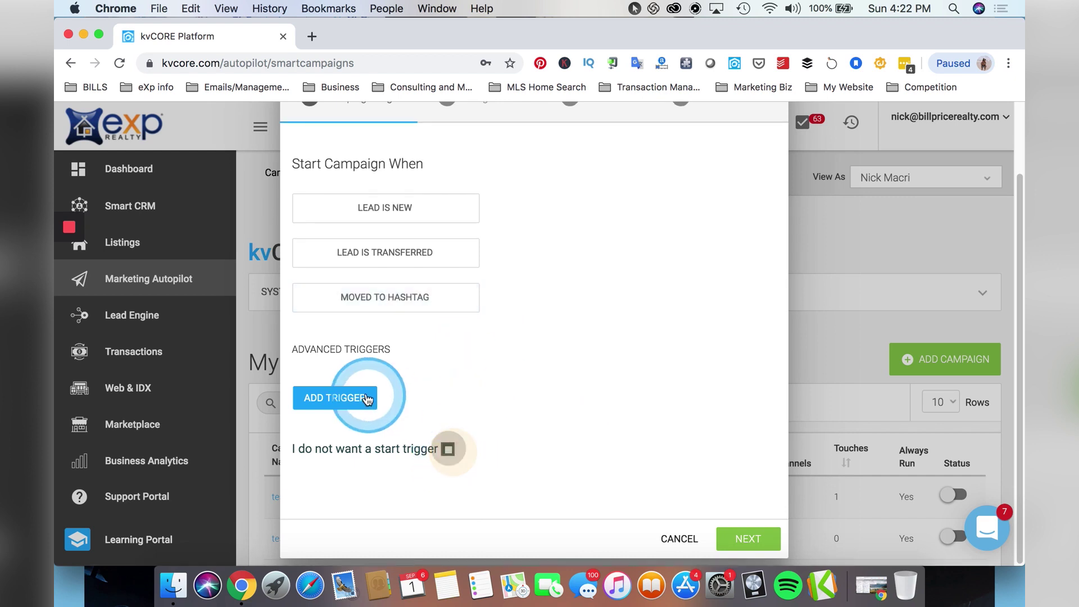
Step: Add an advanced trigger with Hashtag as the field and IS as the logic
click(319, 399)
click(353, 371)
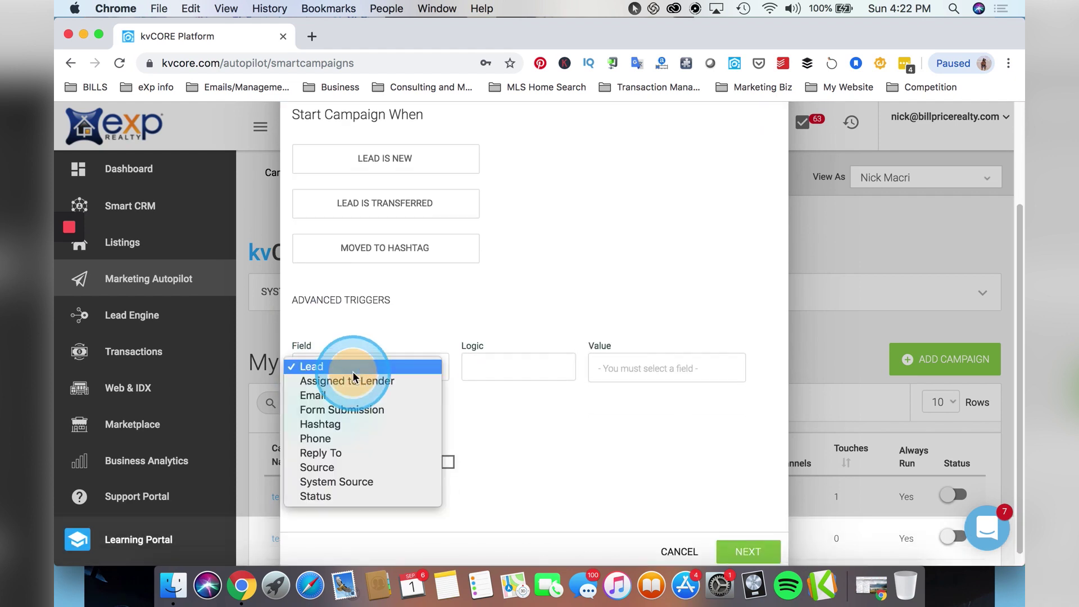
click(354, 424)
click(501, 369)
click(495, 368)
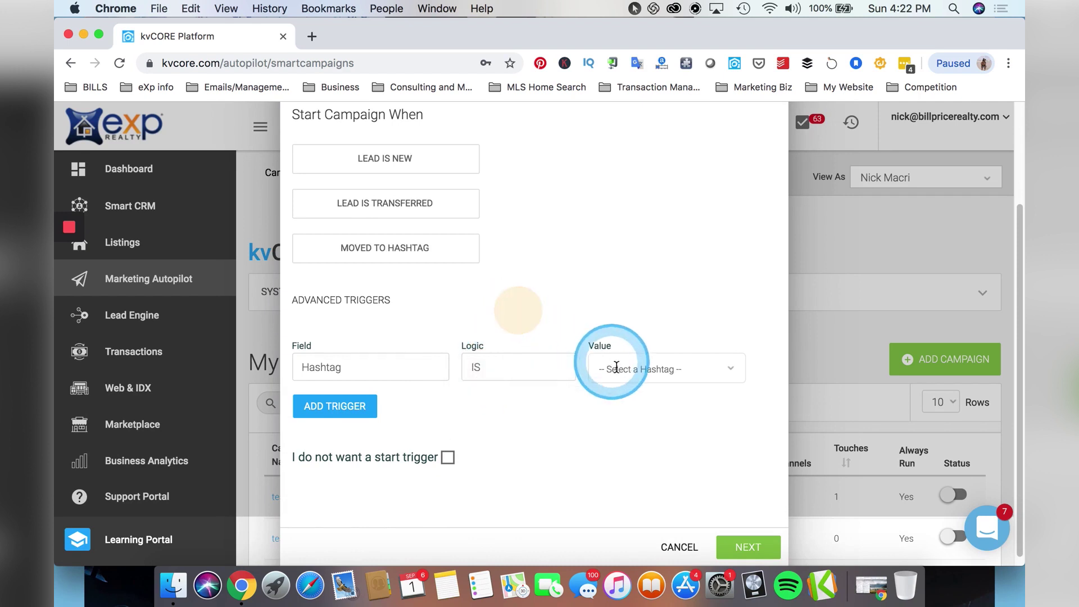
Step: Look at the trigger's hashtag choices without picking one, and view the Designed For stage before returning to Campaign Logic
click(619, 369)
click(544, 275)
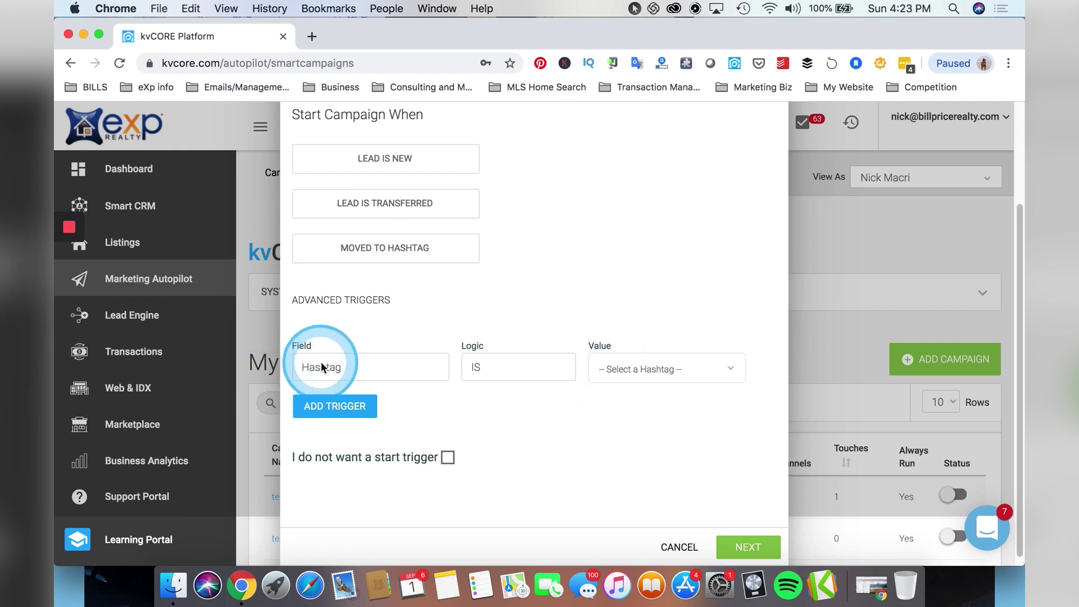
click(628, 366)
click(640, 414)
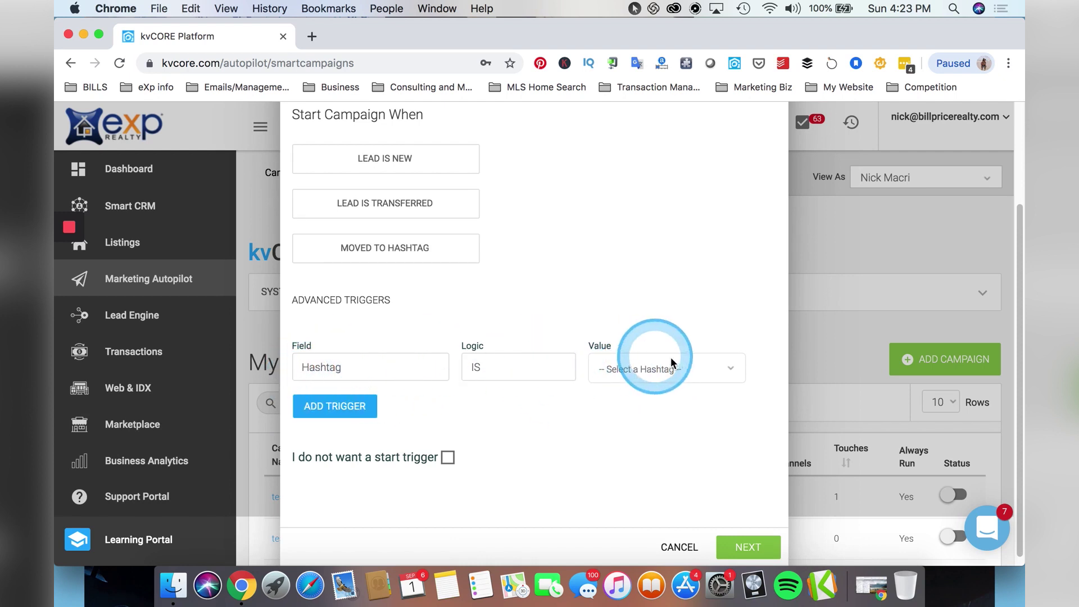
click(749, 548)
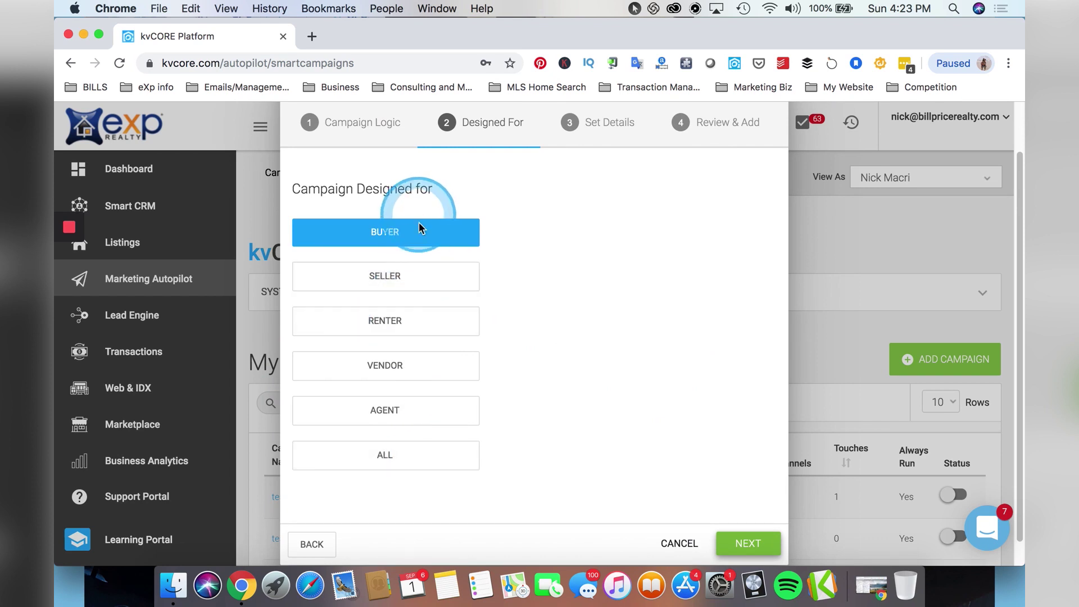
click(362, 122)
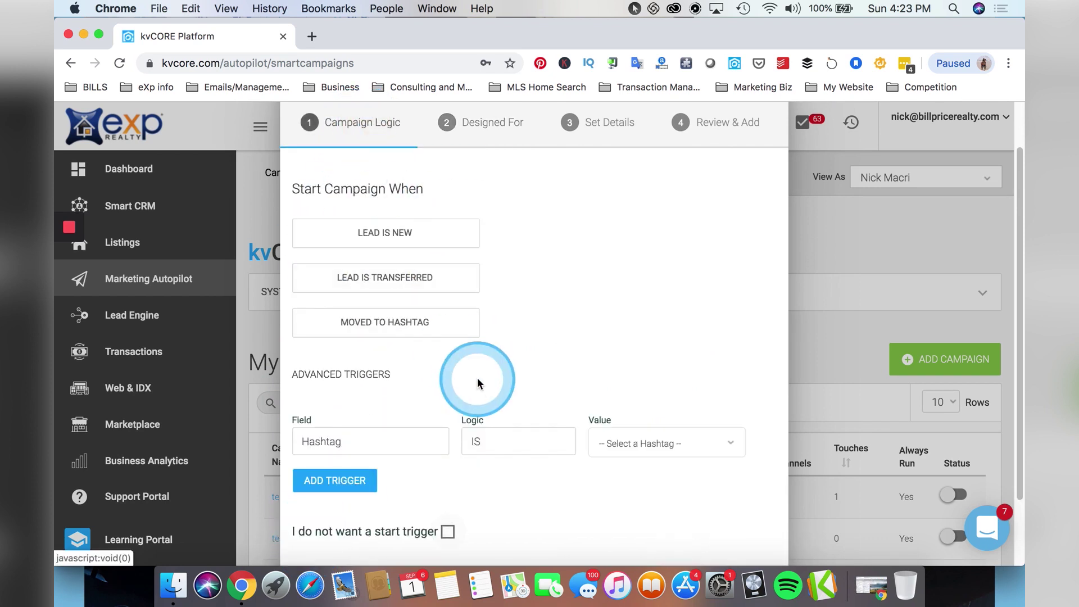
Step: Change the advanced trigger's field to Status and set its value to Sphere
scroll(433, 415, down, 3)
click(402, 355)
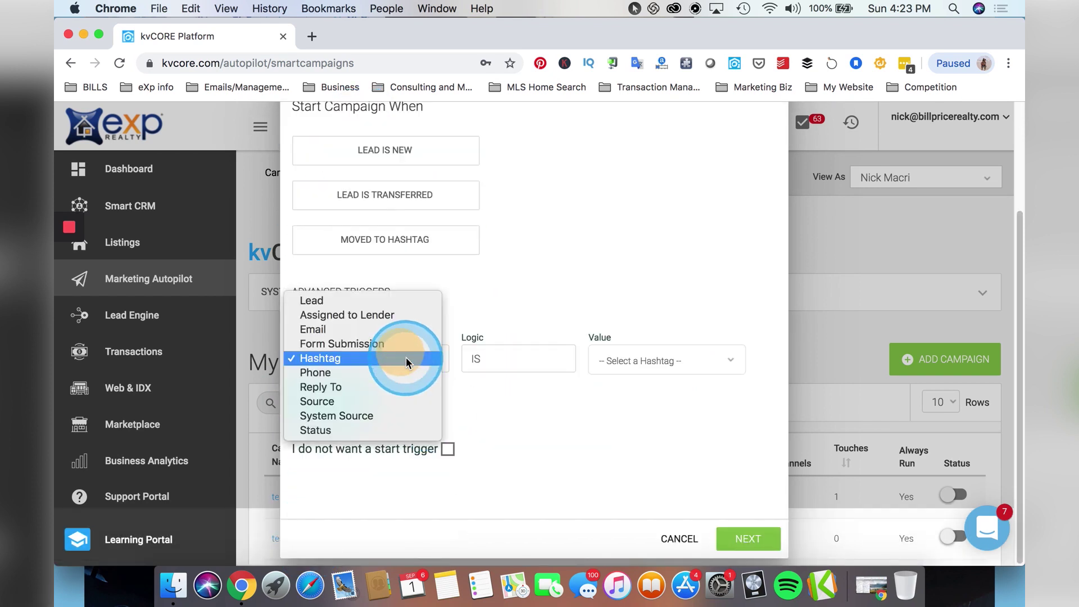
click(348, 430)
click(646, 363)
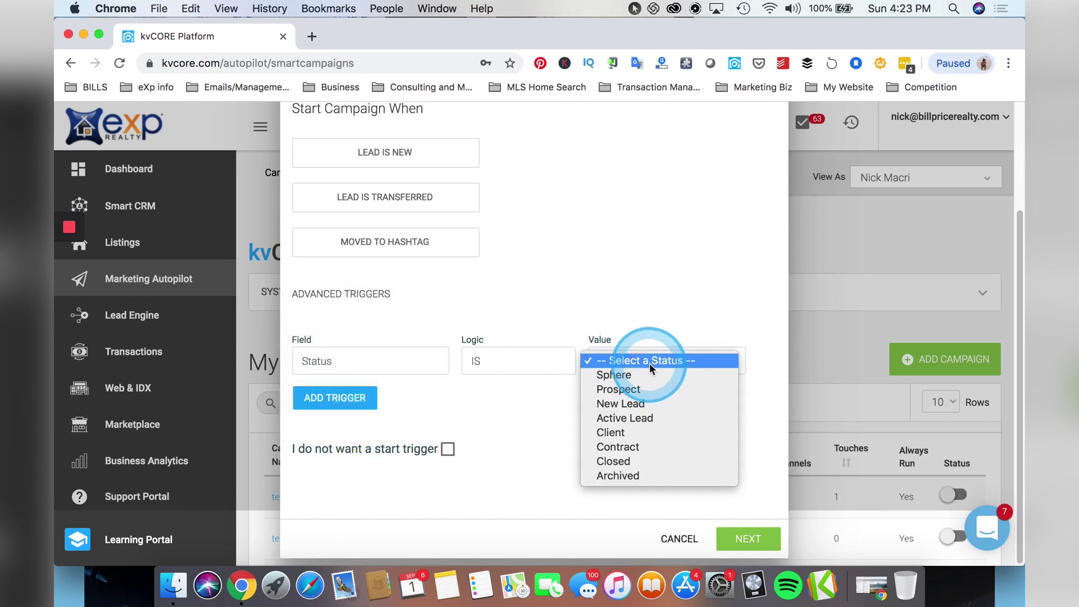
click(646, 375)
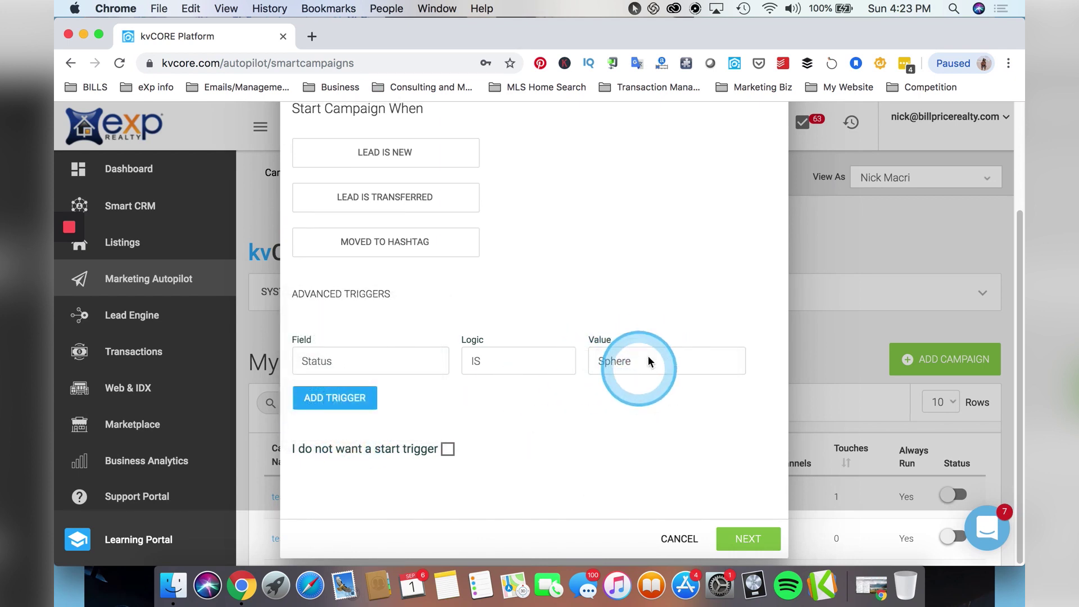
Step: Switch the trigger's status value to Closed and finally to Contract
click(621, 361)
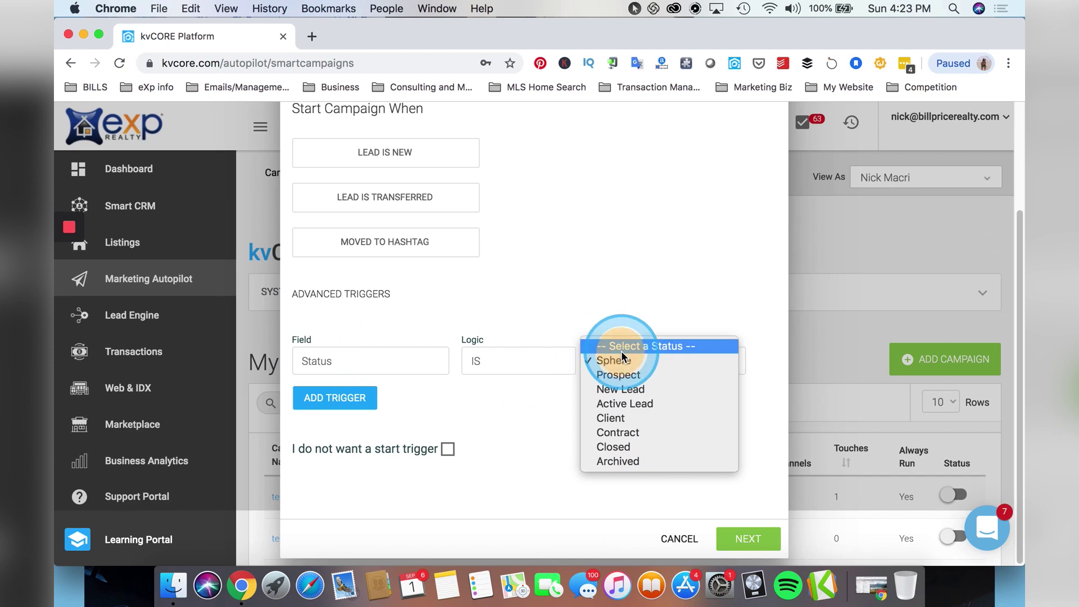
click(639, 447)
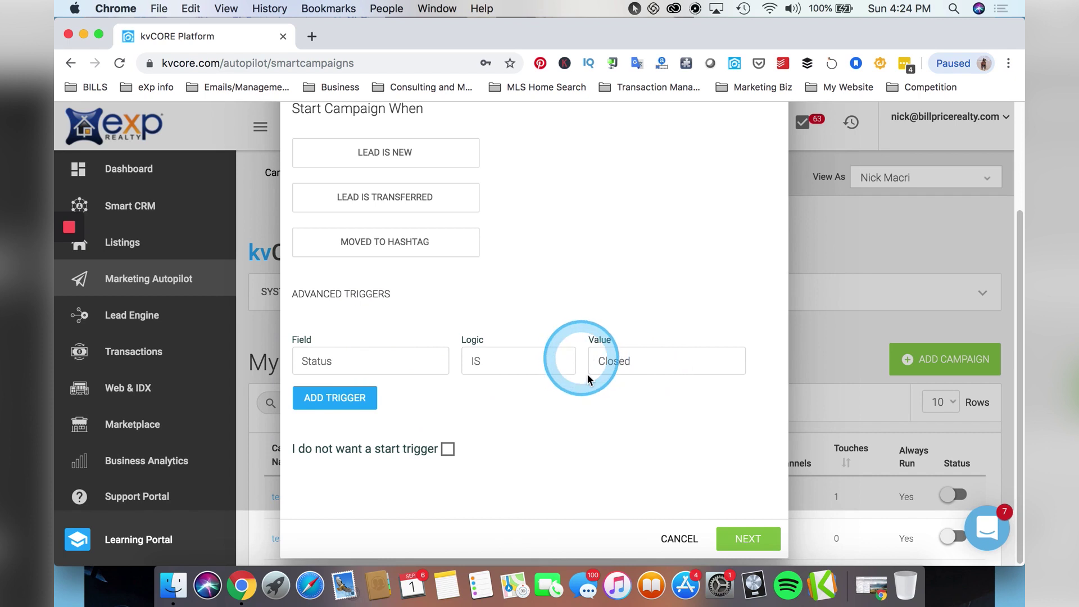
click(616, 362)
click(616, 346)
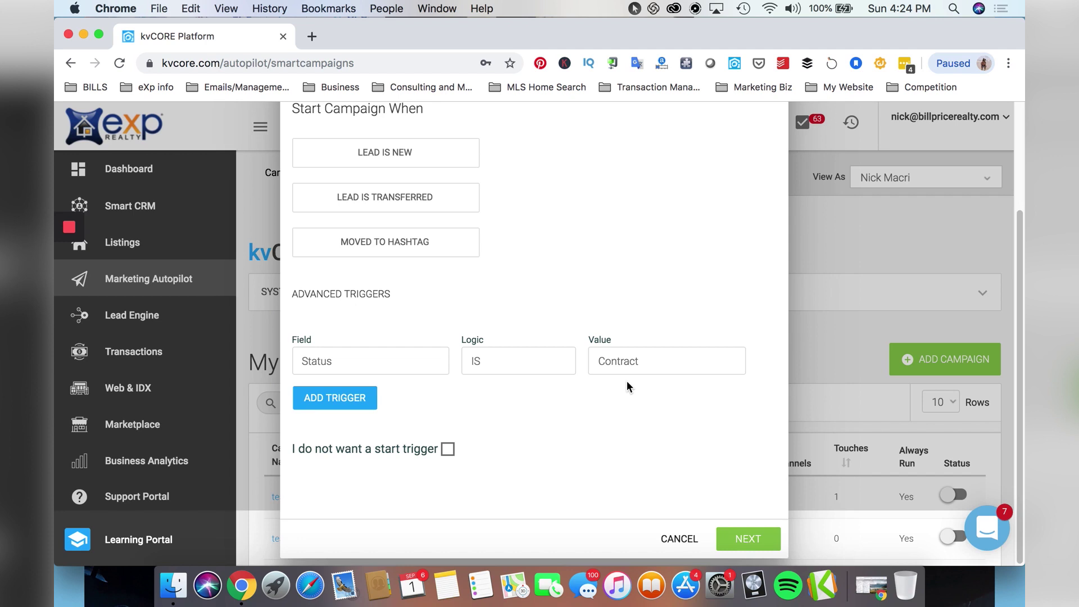
click(631, 369)
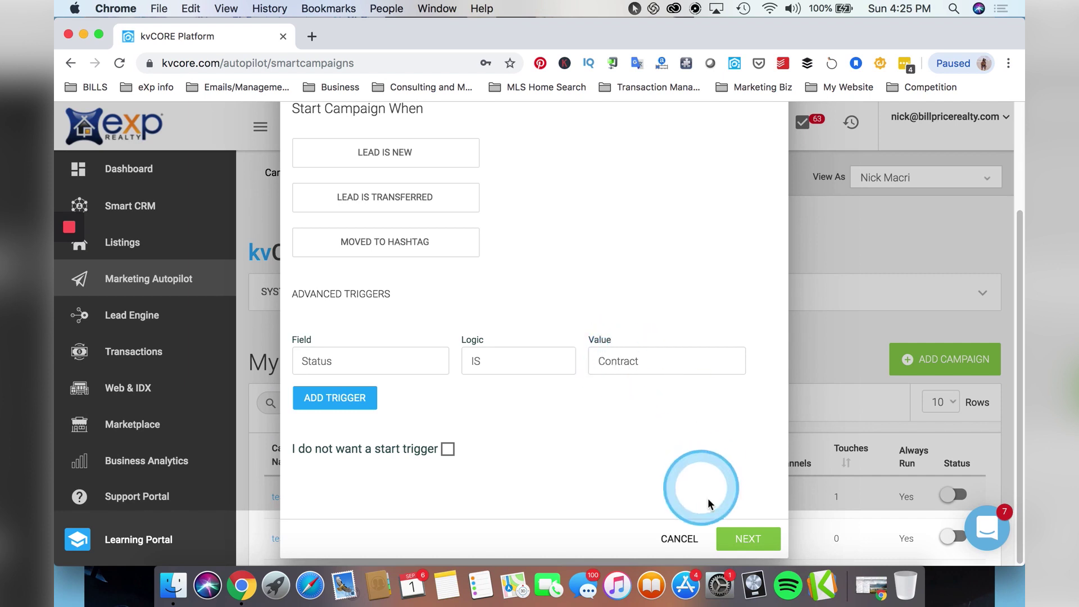
Step: Switch the campaign's Designed For audience to Seller and finally to Buyer, and return to the Campaign Logic stage
click(745, 537)
click(387, 244)
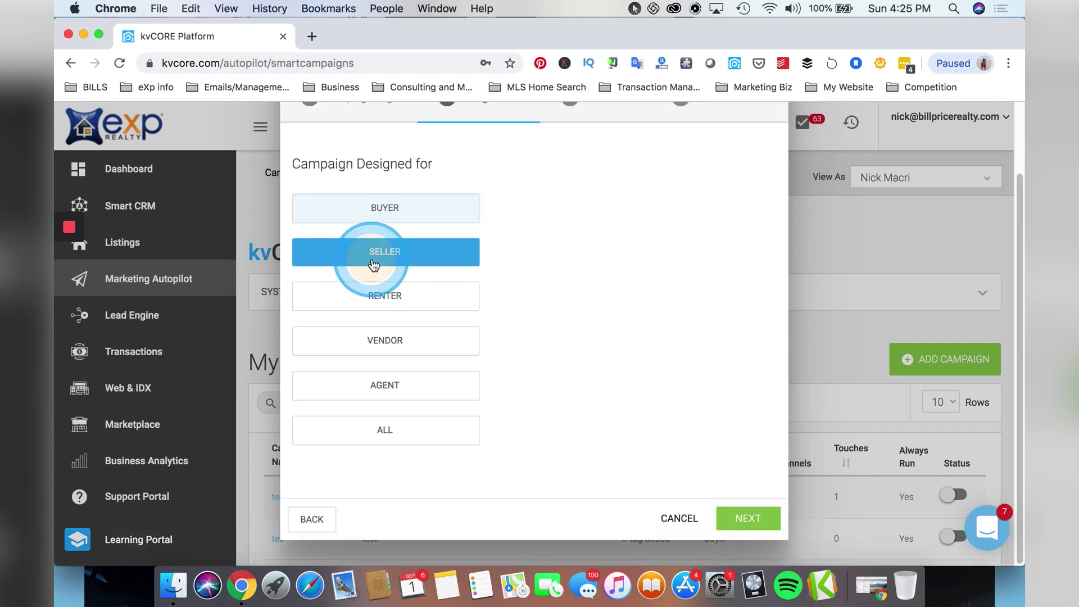
click(313, 526)
click(747, 517)
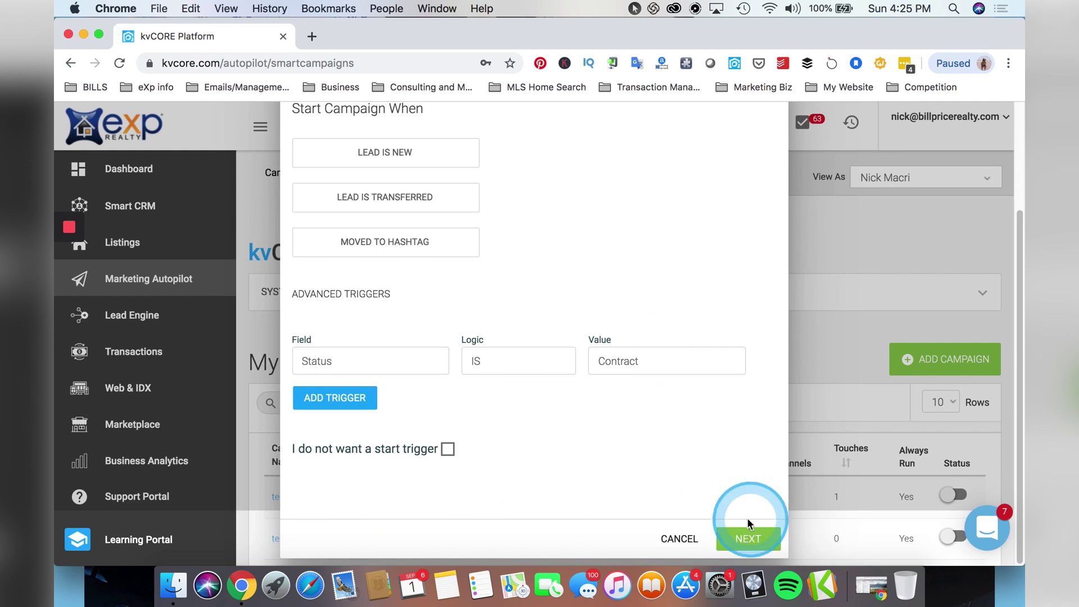
click(388, 214)
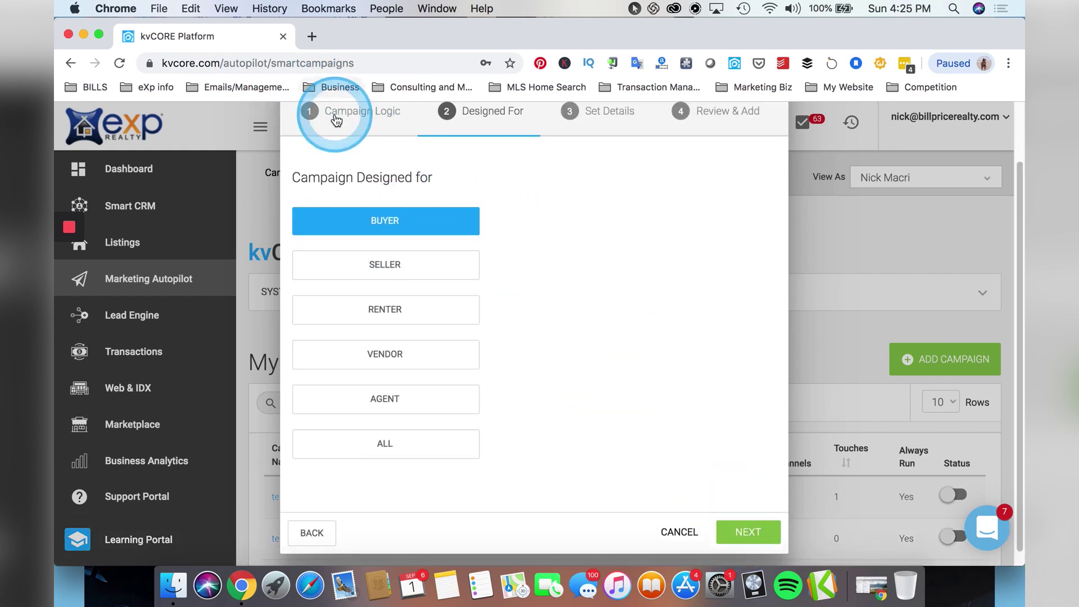
click(314, 111)
Step: Look over the start triggers and the advanced trigger's field choices without changing the selection
scroll(618, 363, down, 2)
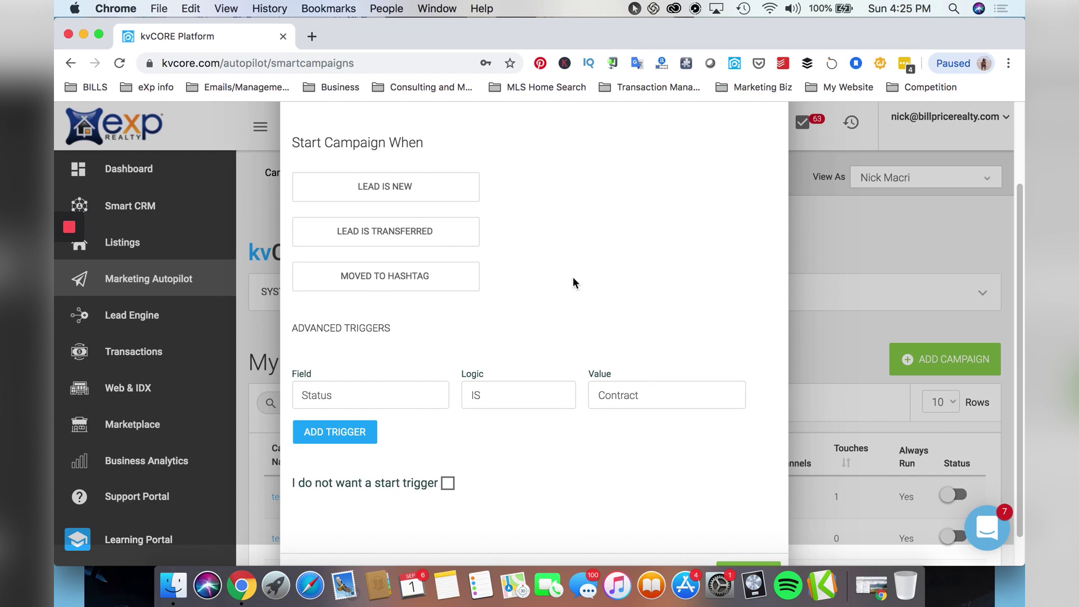
click(569, 279)
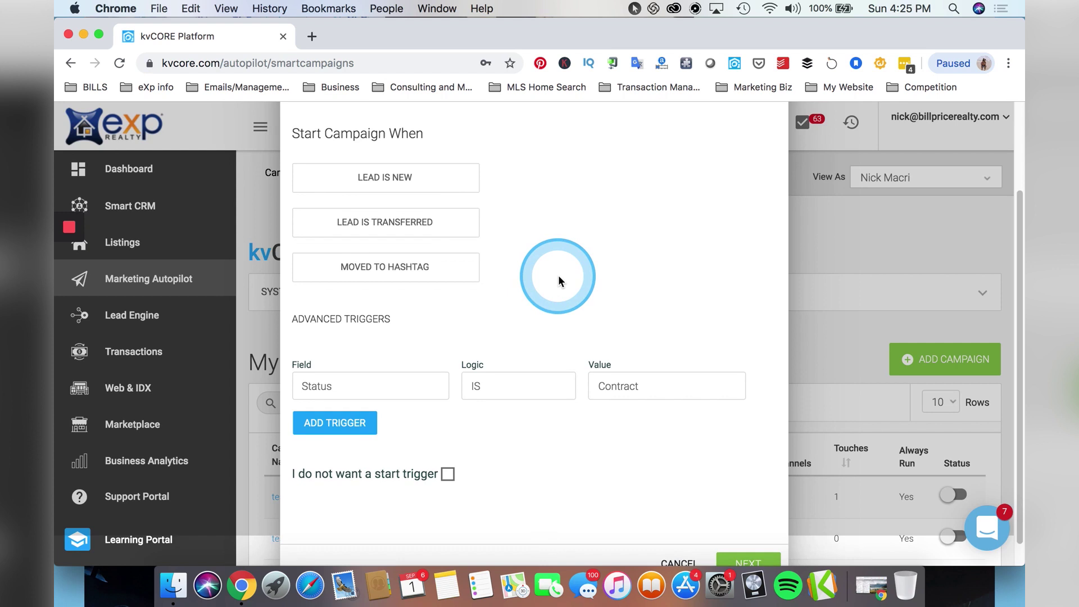
scroll(559, 275, down, 2)
click(522, 191)
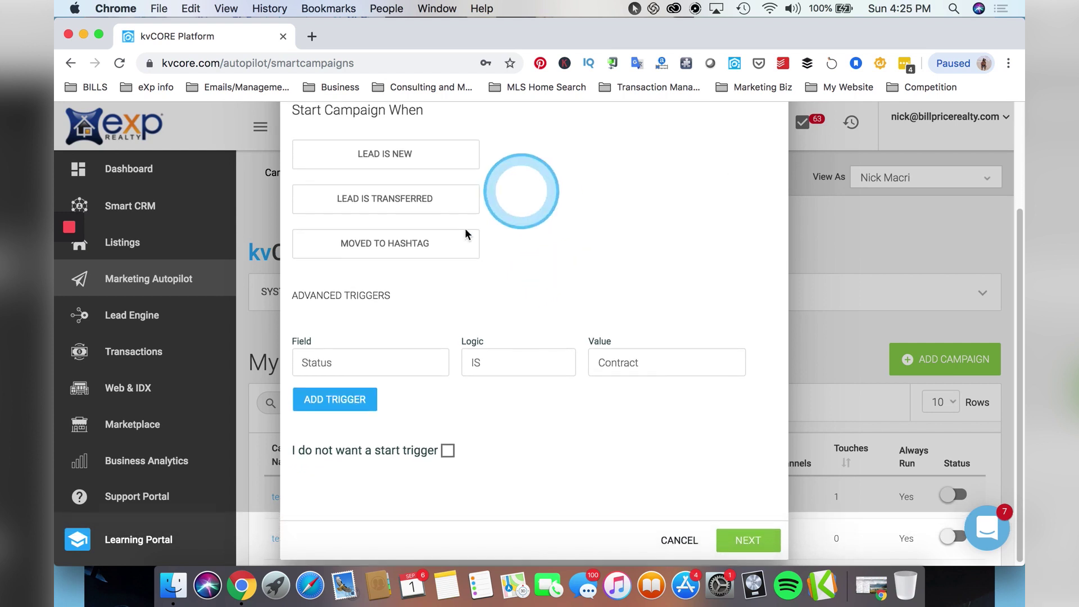
click(602, 361)
click(509, 252)
click(394, 360)
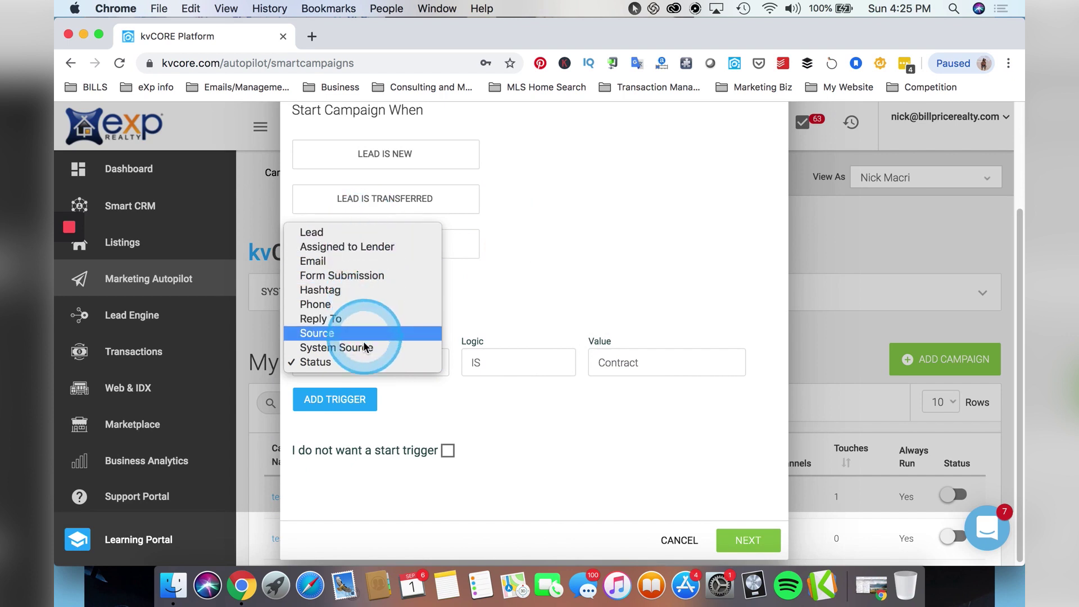
click(552, 258)
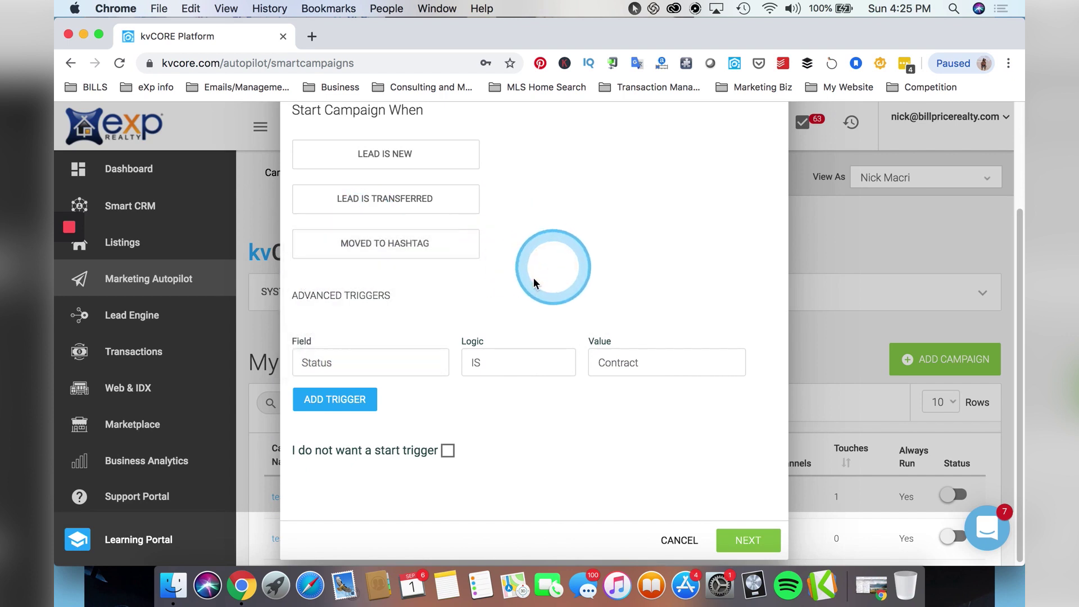
Step: Change the advanced trigger's field to Source
click(394, 362)
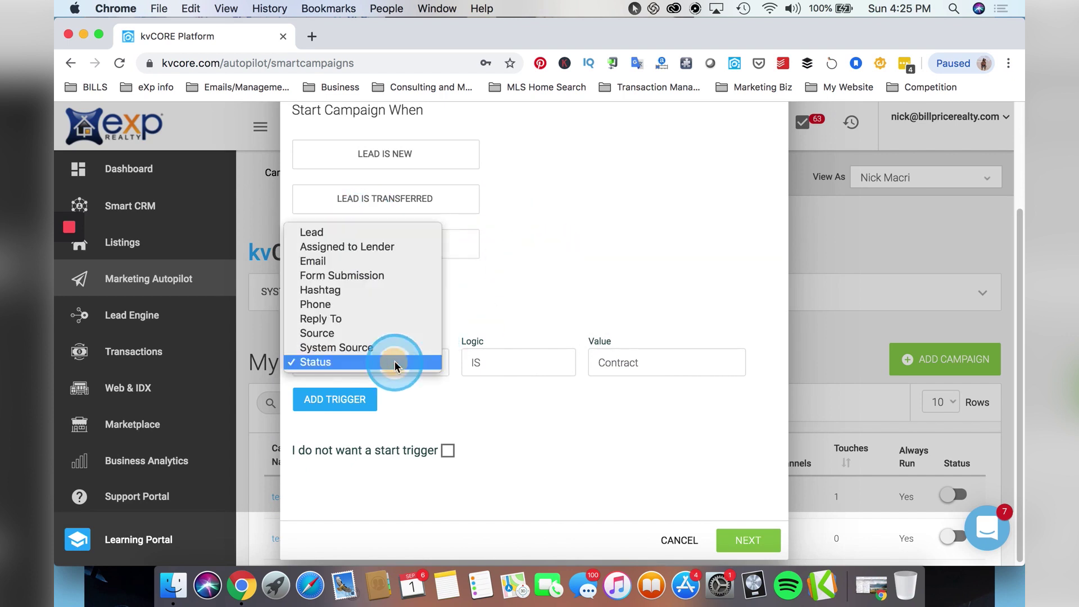
click(386, 333)
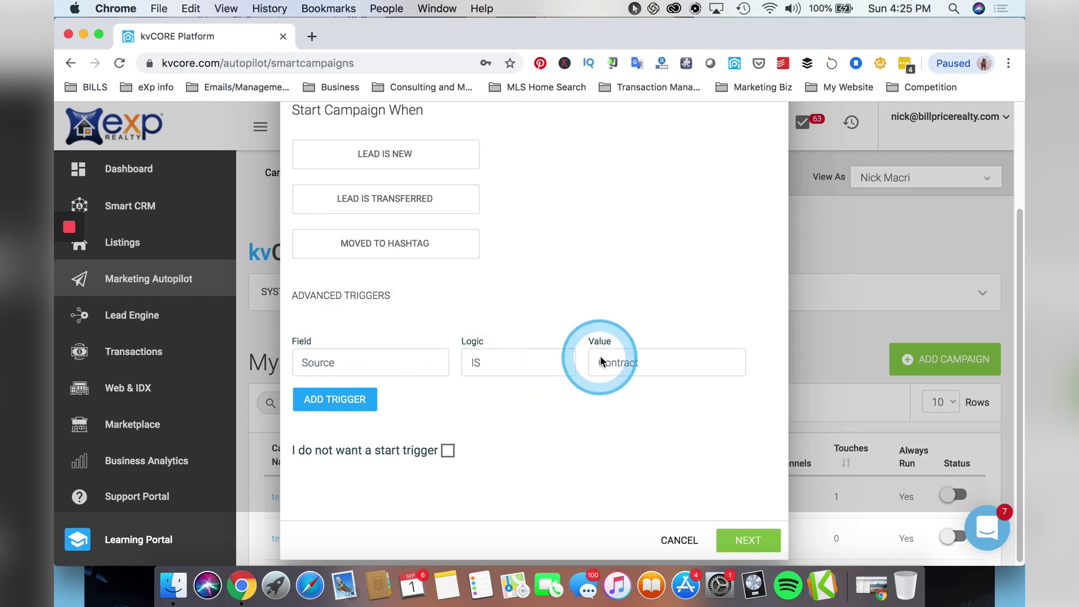
click(349, 363)
click(601, 360)
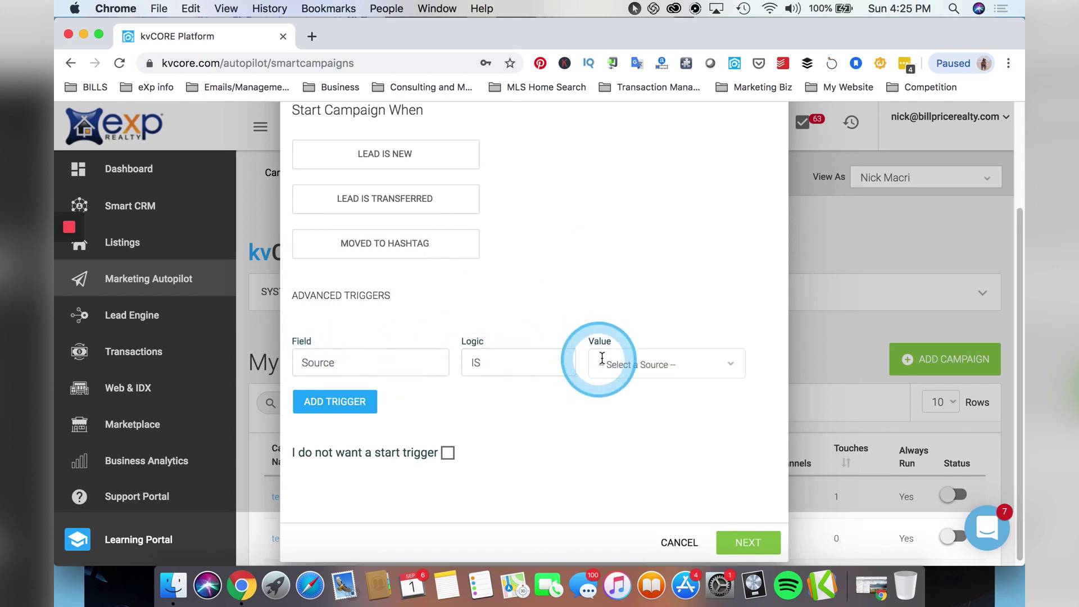
click(481, 279)
Step: Look through the source values available for the advanced trigger without picking one
click(619, 356)
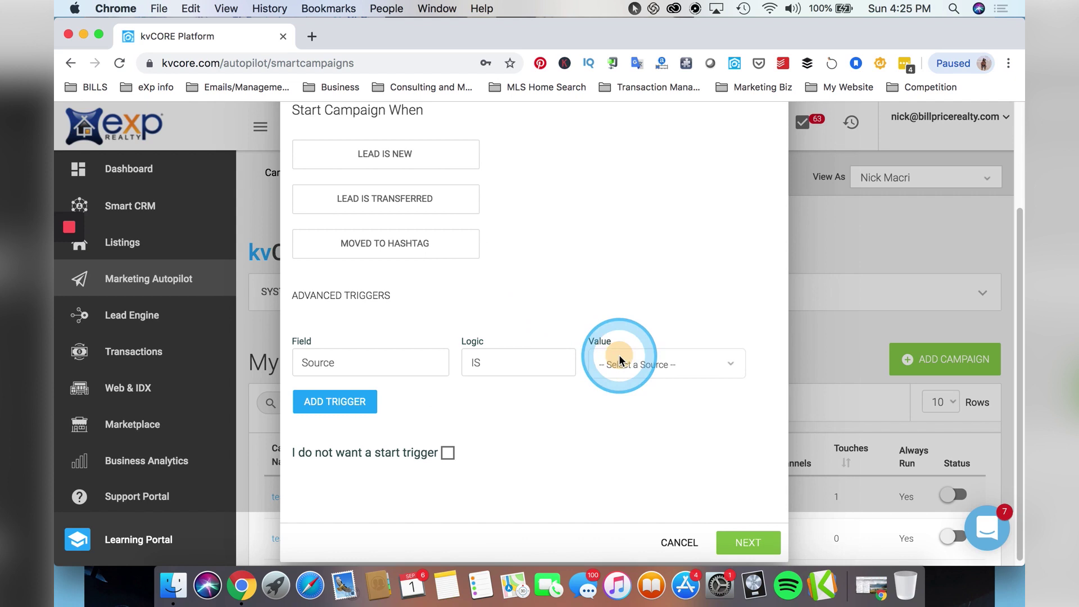
scroll(622, 289, down, 5)
scroll(625, 291, down, 10)
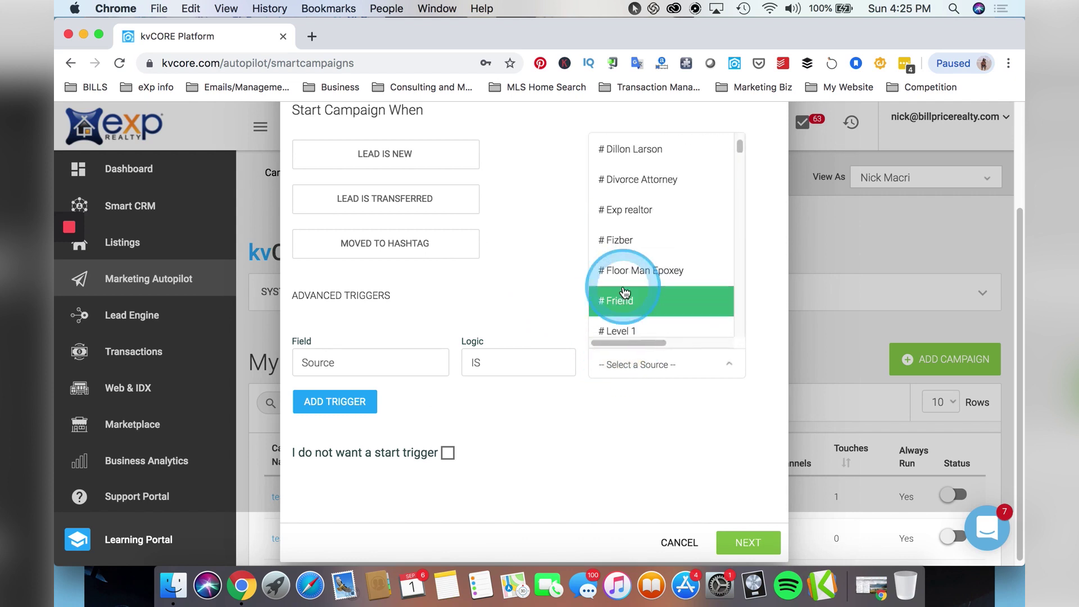
scroll(625, 293, down, 5)
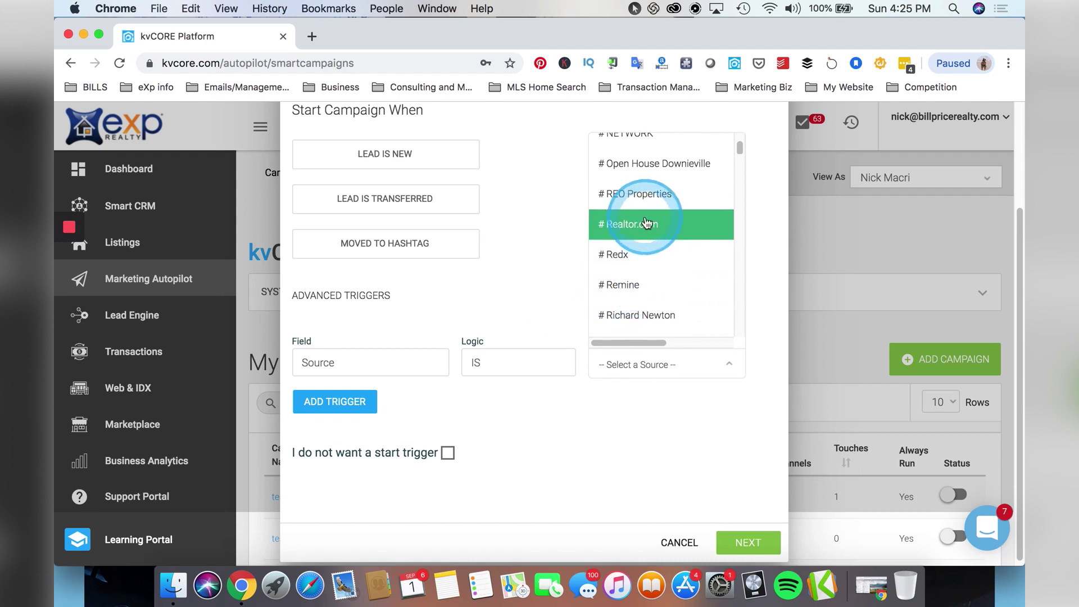
click(573, 262)
click(632, 363)
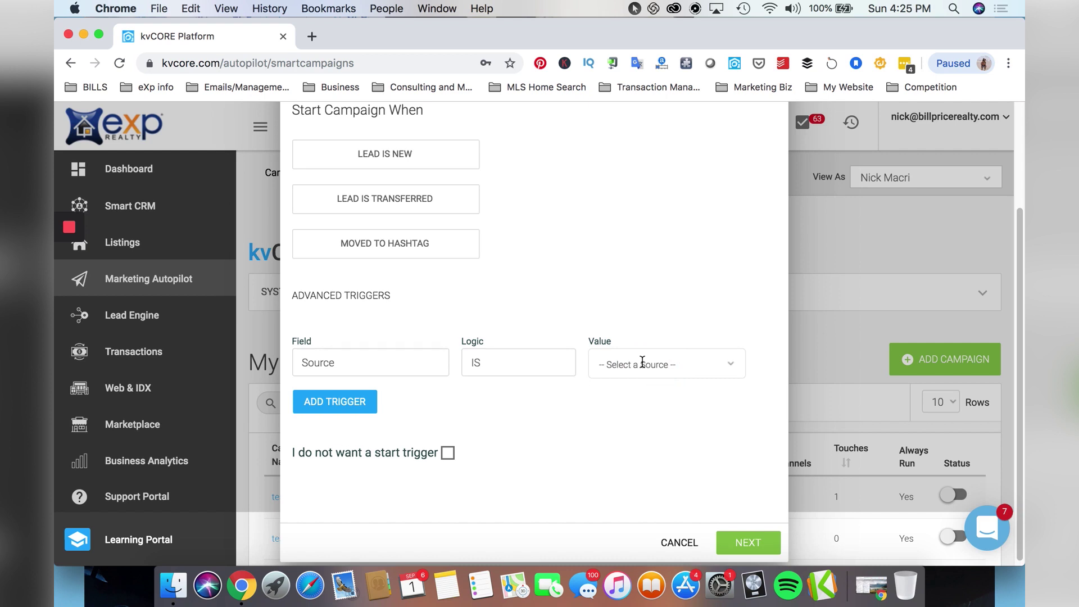
scroll(595, 360, up, 5)
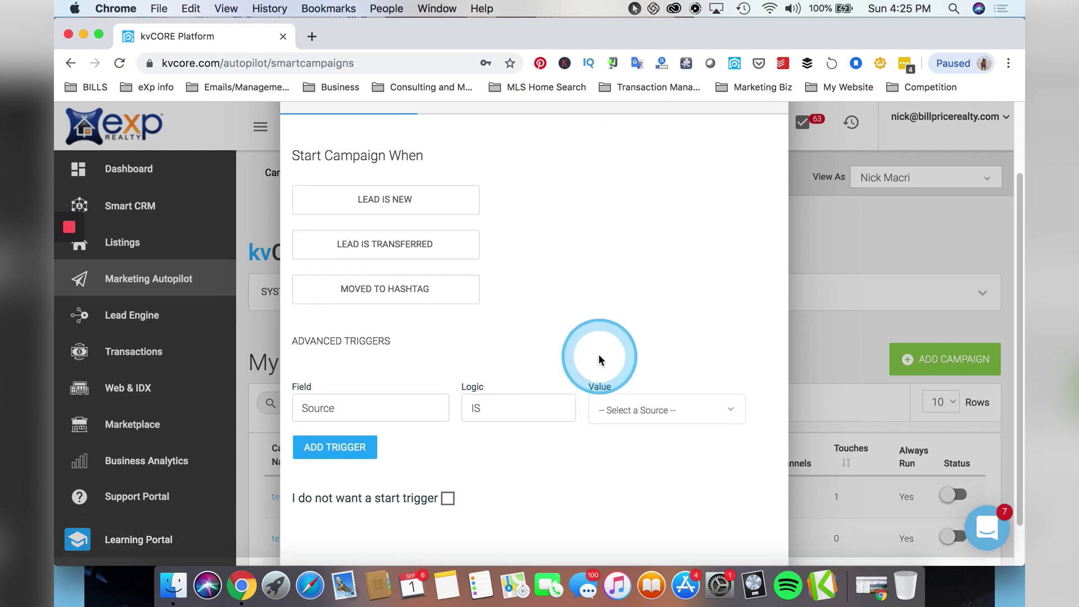
scroll(523, 188, down, 3)
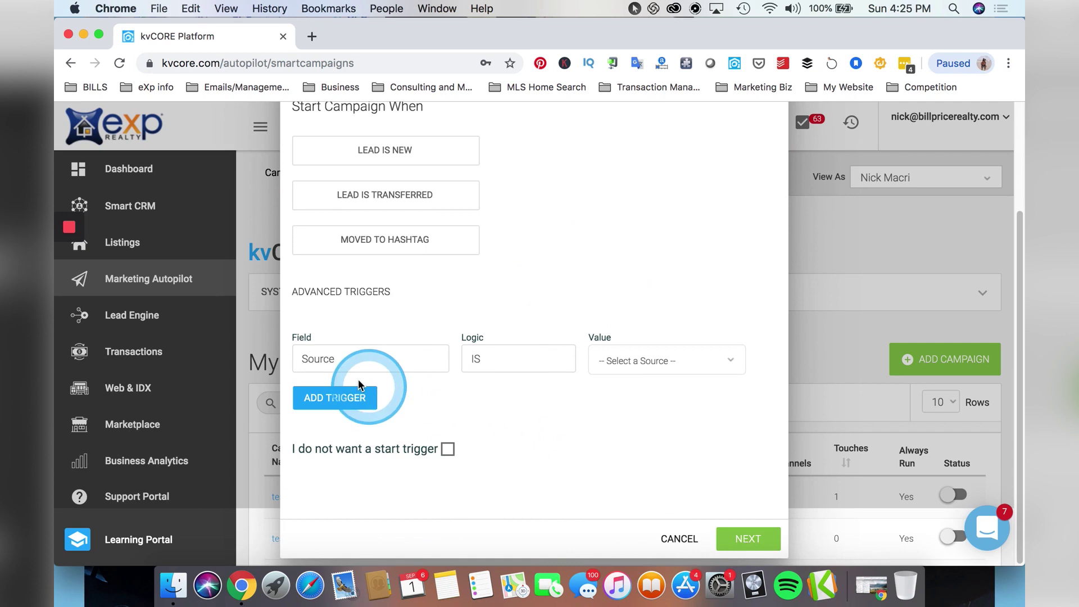
Step: Choose Lead Is New as the start trigger and keep Buyer as the audience, advancing to the Set Details stage
click(768, 545)
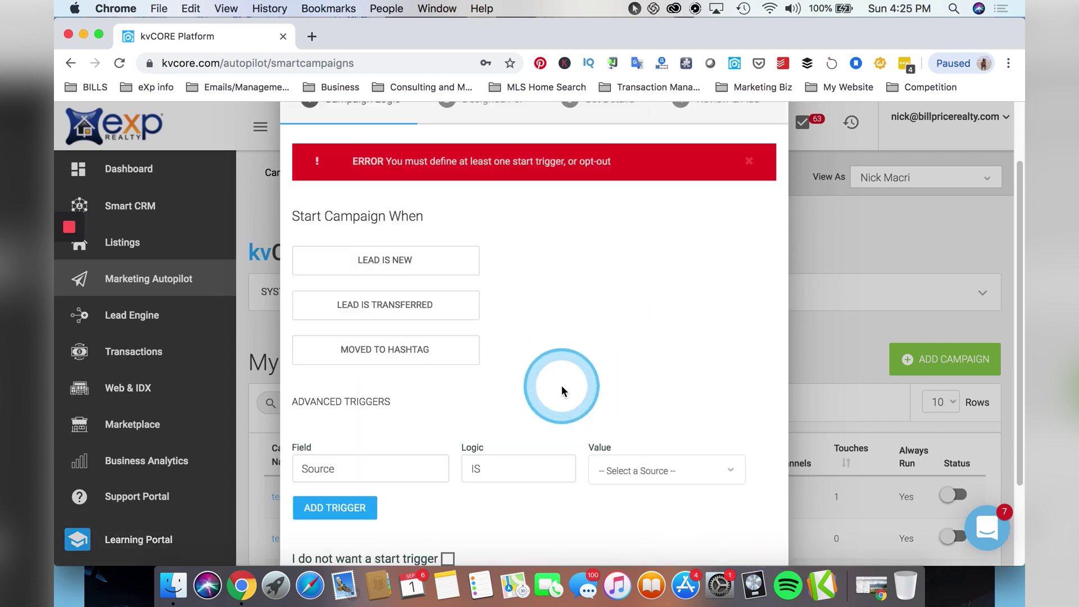
scroll(481, 321, down, 2)
click(401, 209)
click(746, 537)
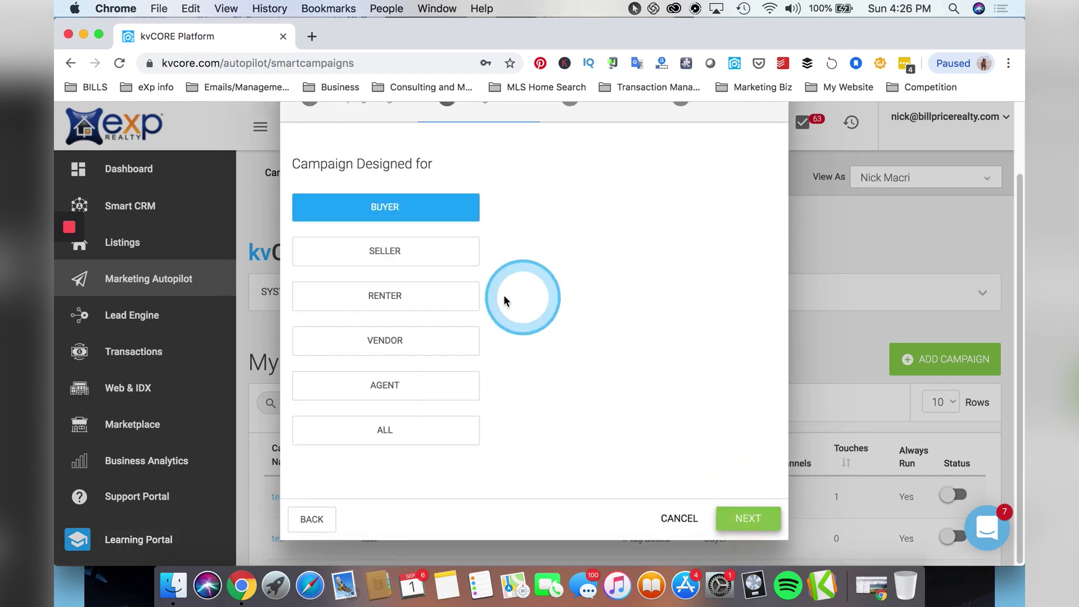
scroll(363, 387, down, 1)
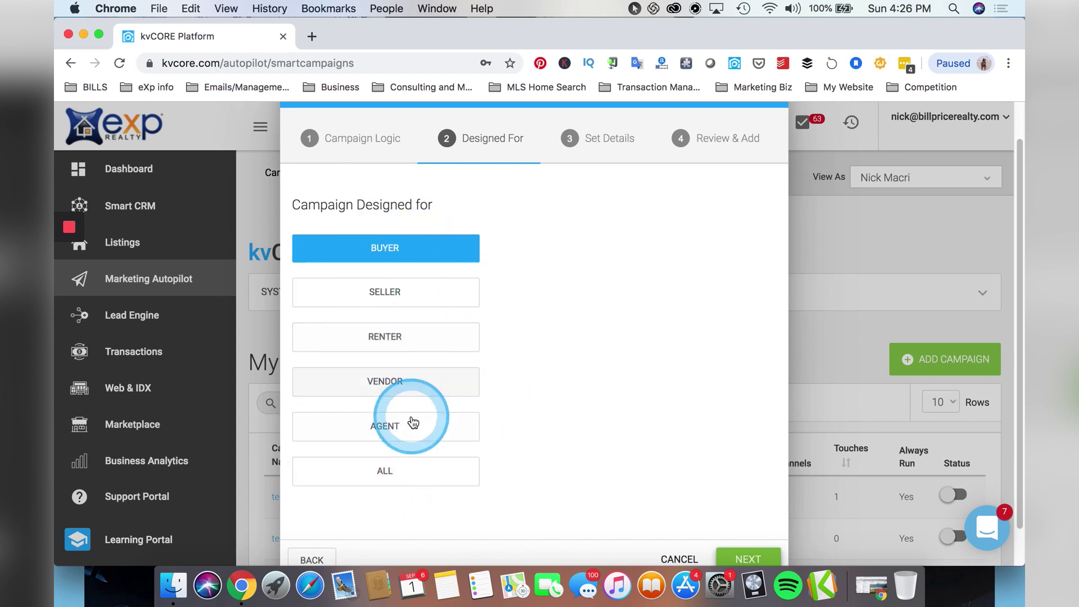
scroll(572, 393, down, 2)
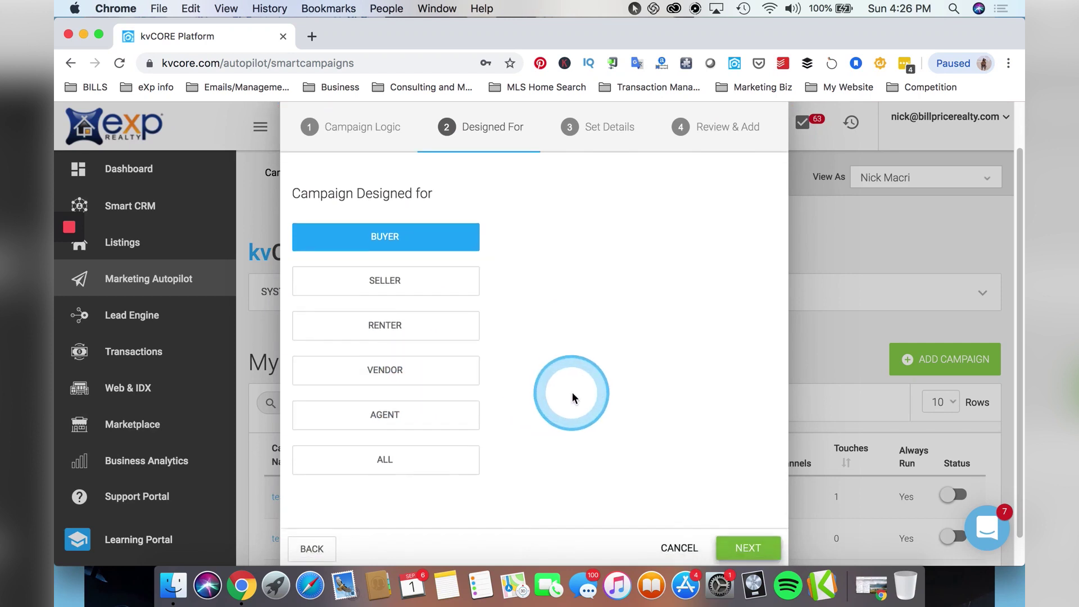
click(751, 537)
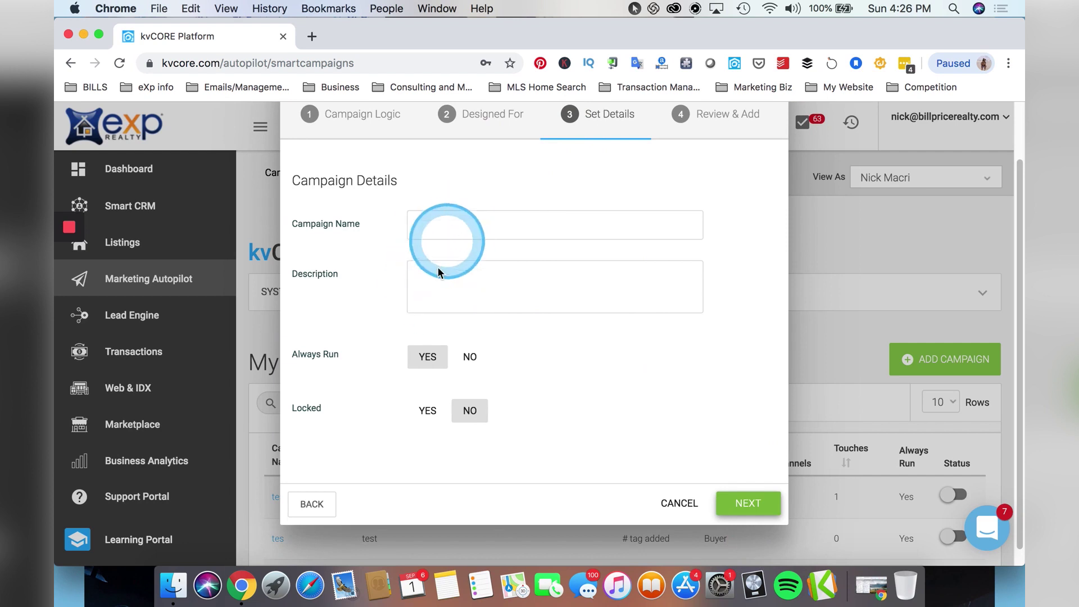
Step: Enter Test as the campaign's description and name, and replace the name with "Buyer campaign"
click(439, 219)
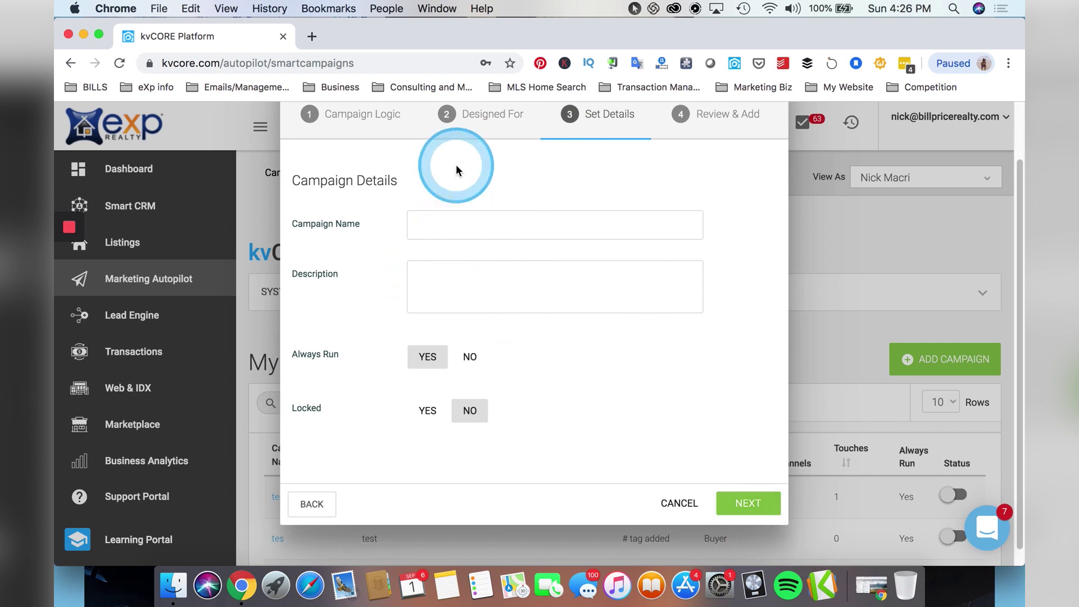
text(TestTest)
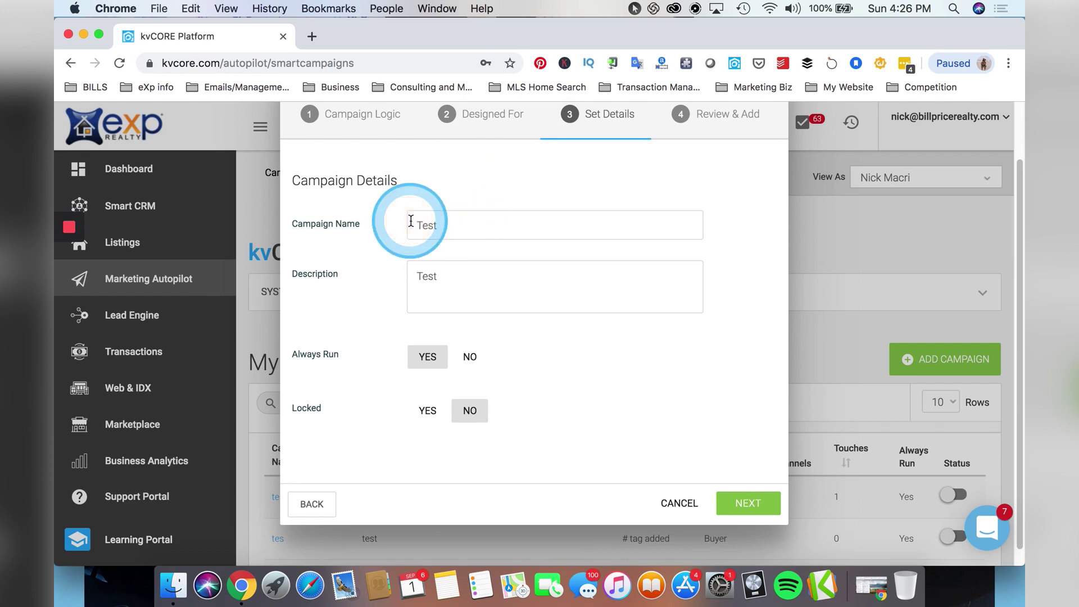
drag(411, 221, 444, 221)
text(Buye)
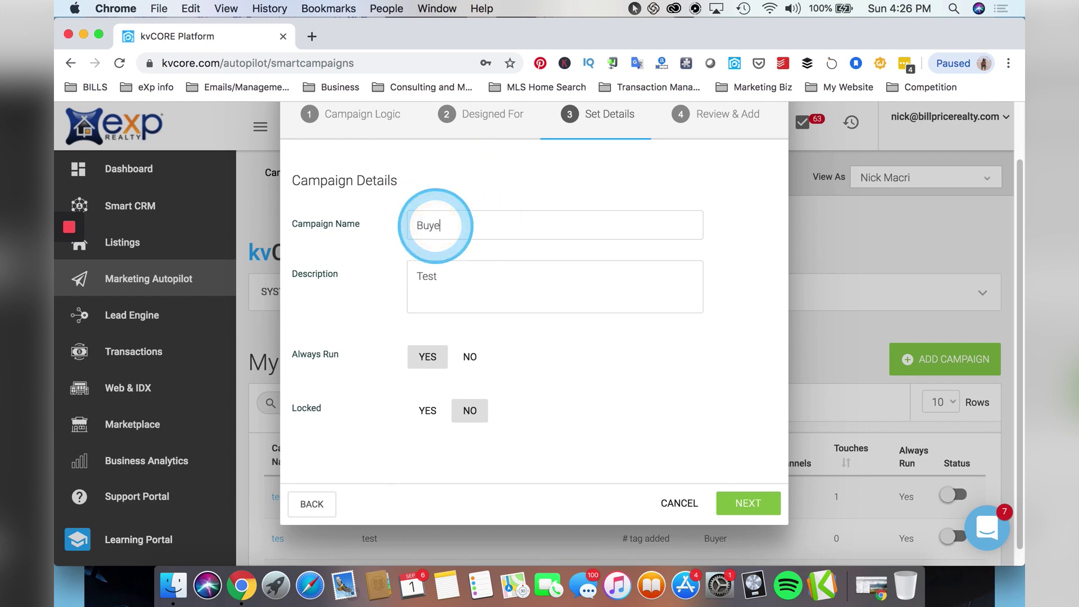
text(r campaign)
key(Tab)
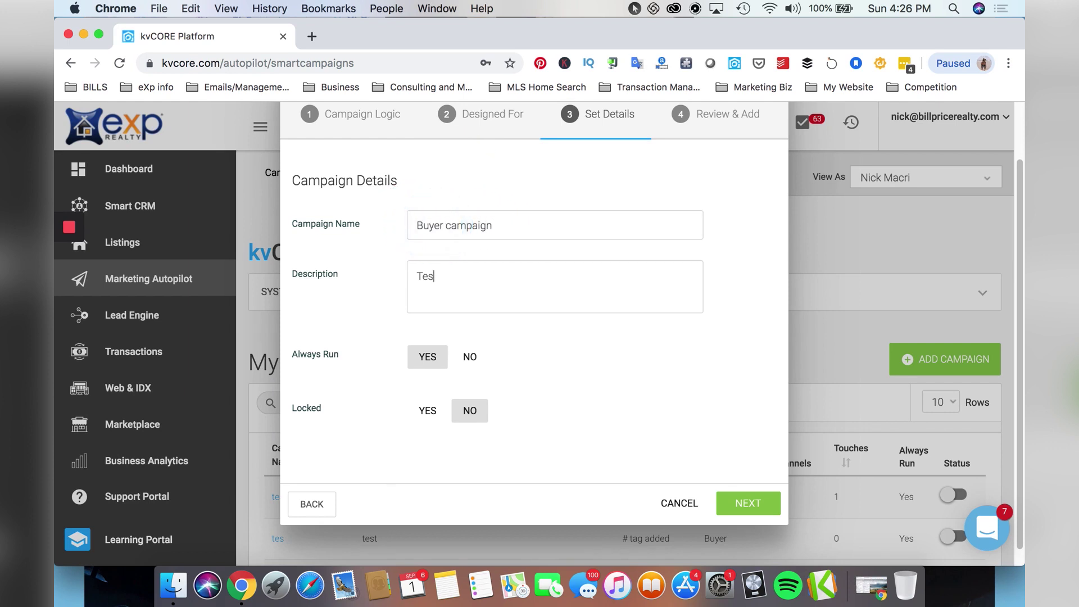
Step: Set the campaign description to "for new buyer leads", leave Locked at No, and continue to the Review & Add stage
text(new)
key(BackSpace)
key(BackSpace)
key(BackSpace)
text(for new buyer leads)
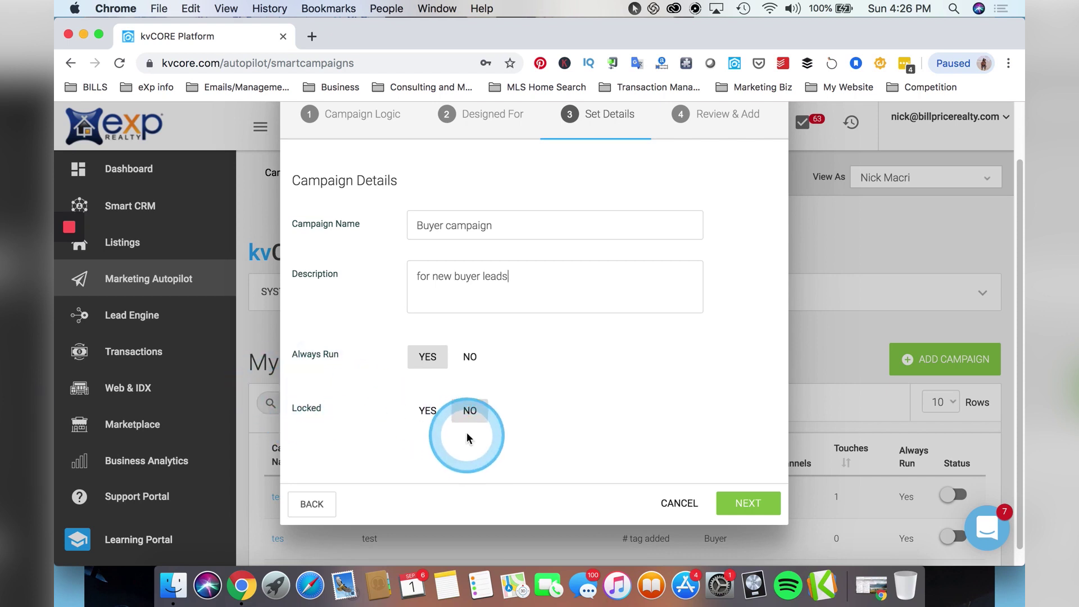
click(441, 419)
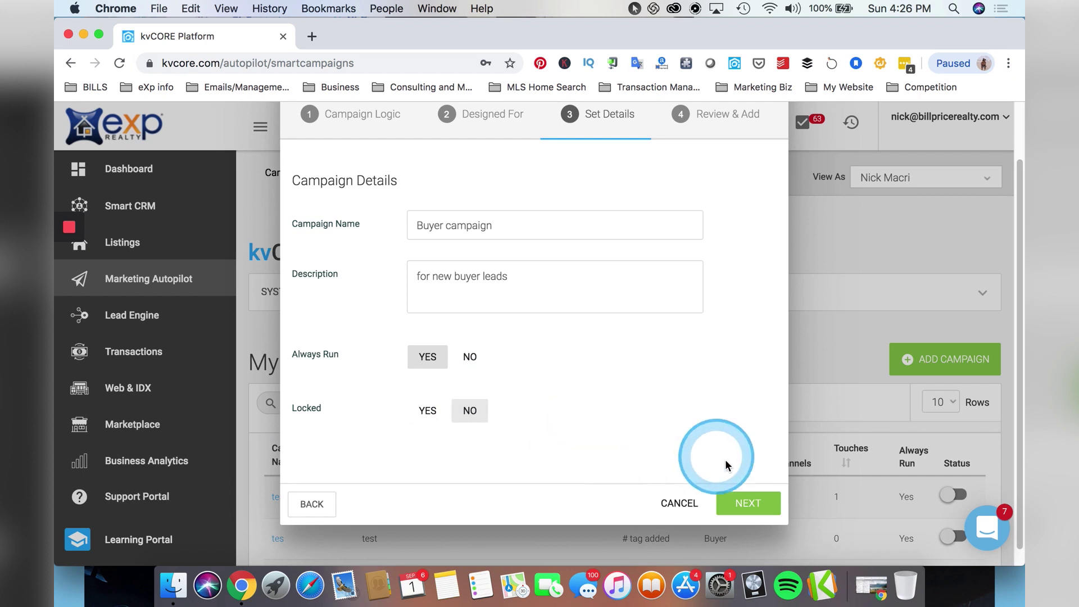
click(744, 500)
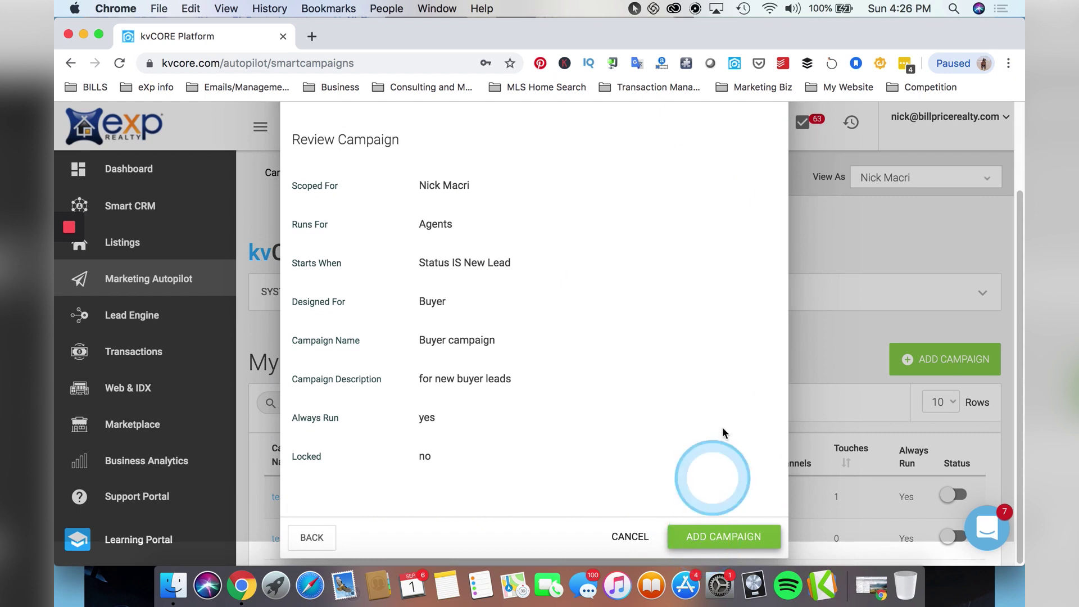
Step: Close the new campaign setup from its review stage without adding the campaign
scroll(955, 320, up, 3)
click(773, 134)
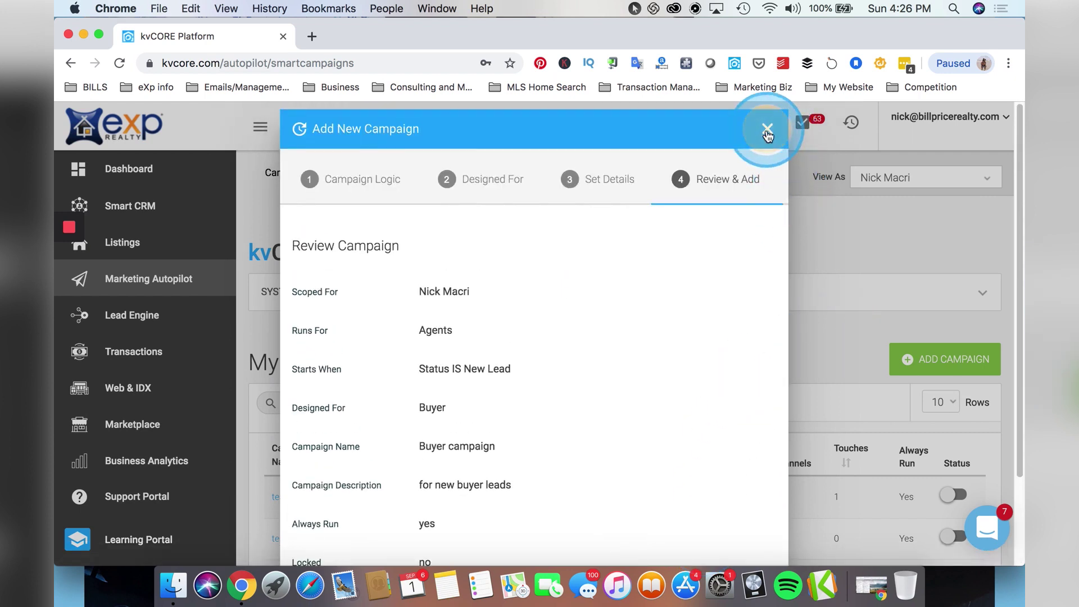
click(513, 428)
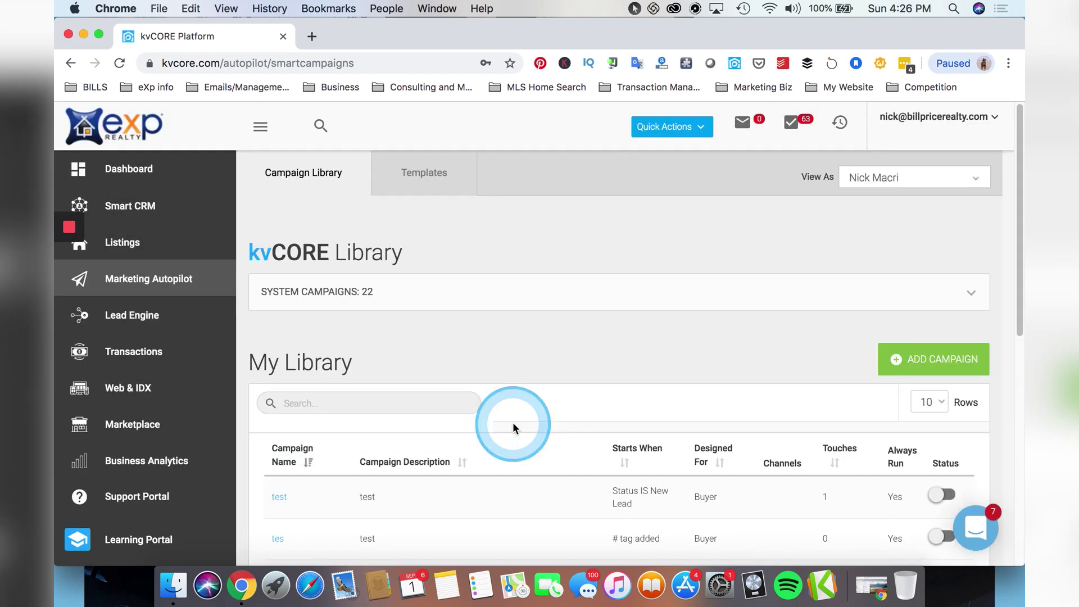
Step: Open the existing test campaign from My Library and show the action types that can be added to it
click(298, 493)
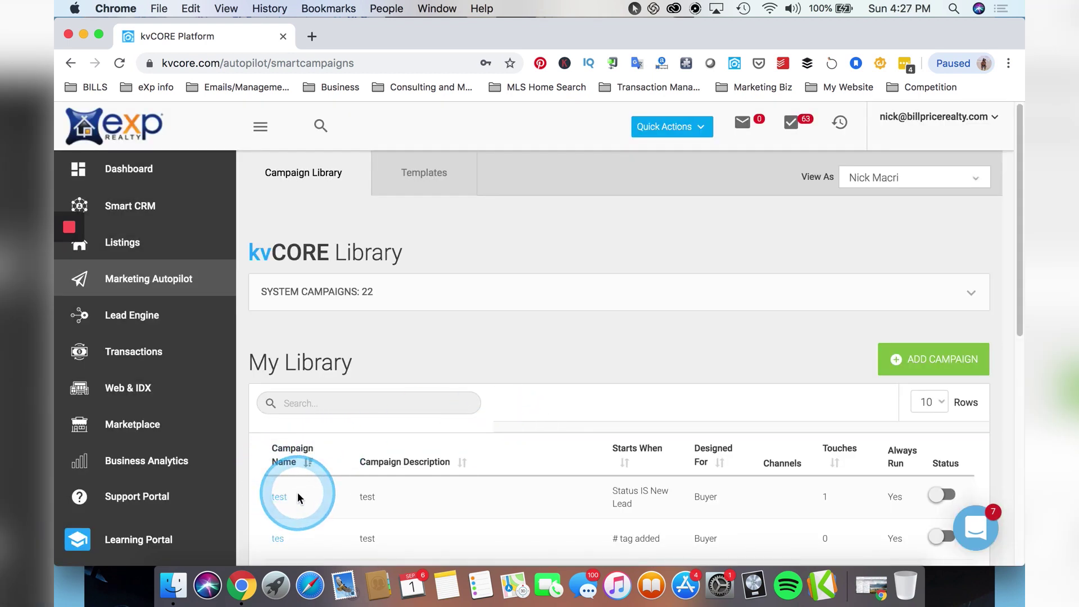
click(308, 179)
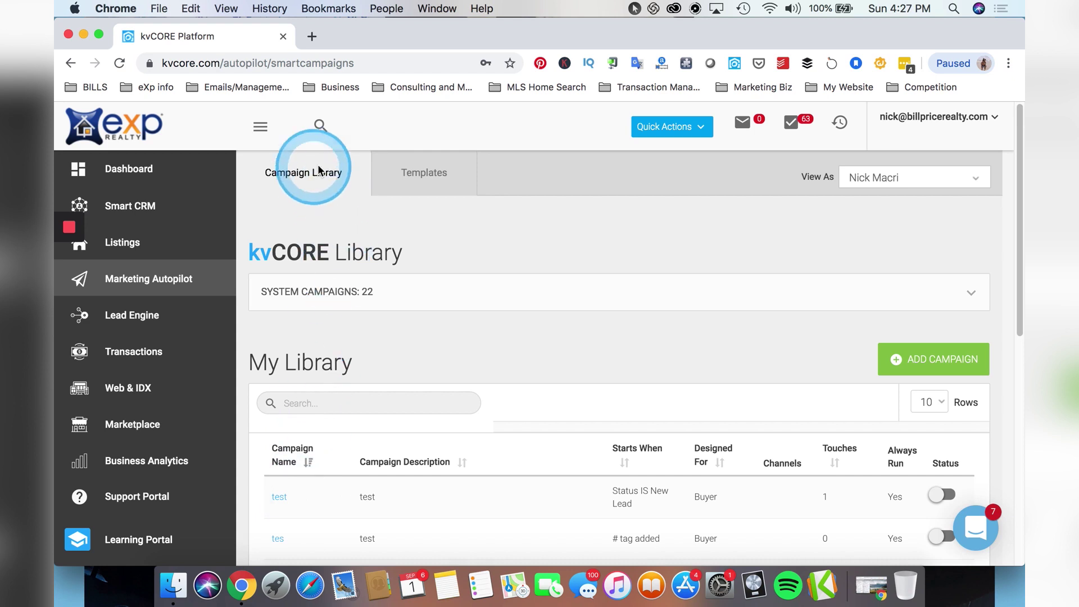
click(278, 498)
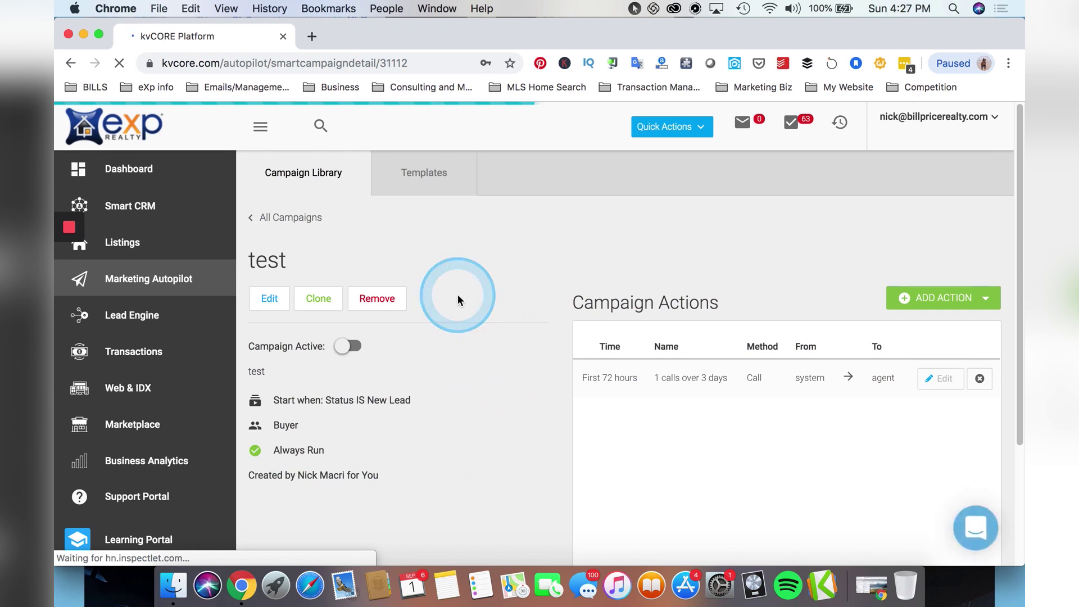
click(968, 298)
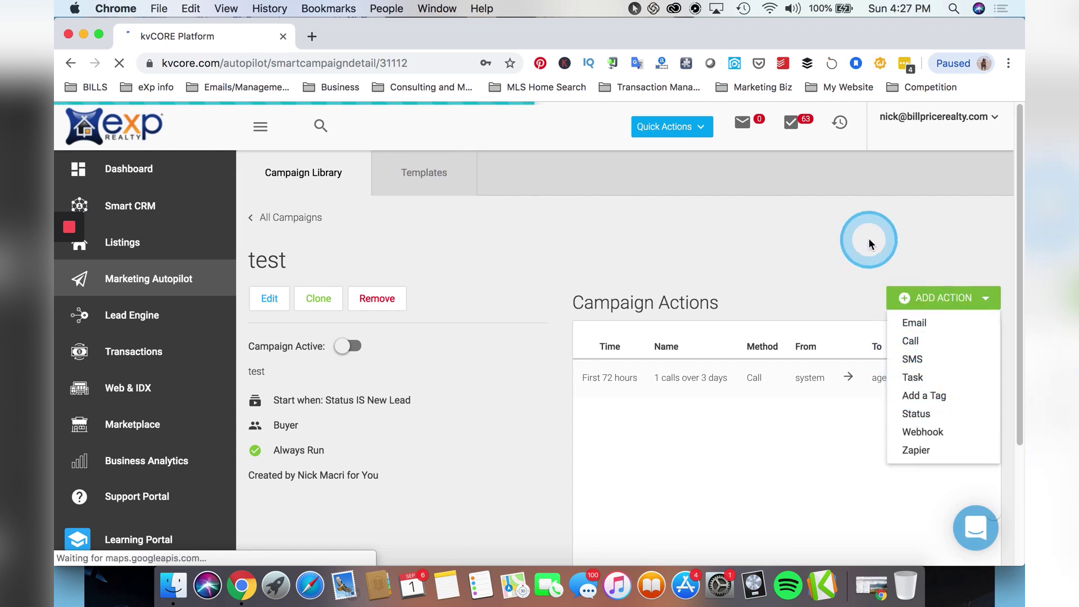
click(913, 295)
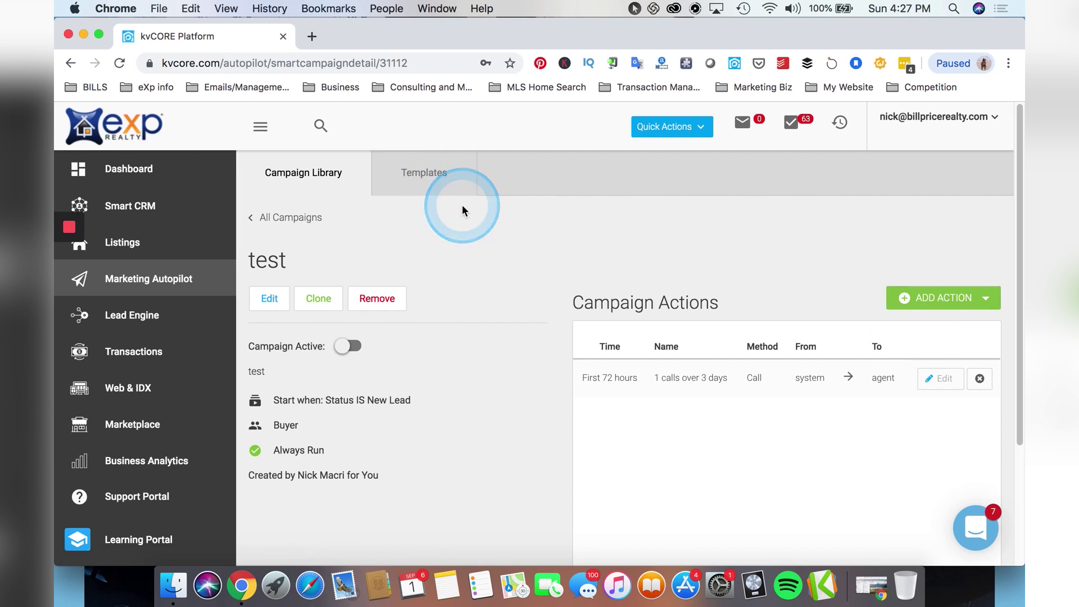
click(946, 296)
click(675, 265)
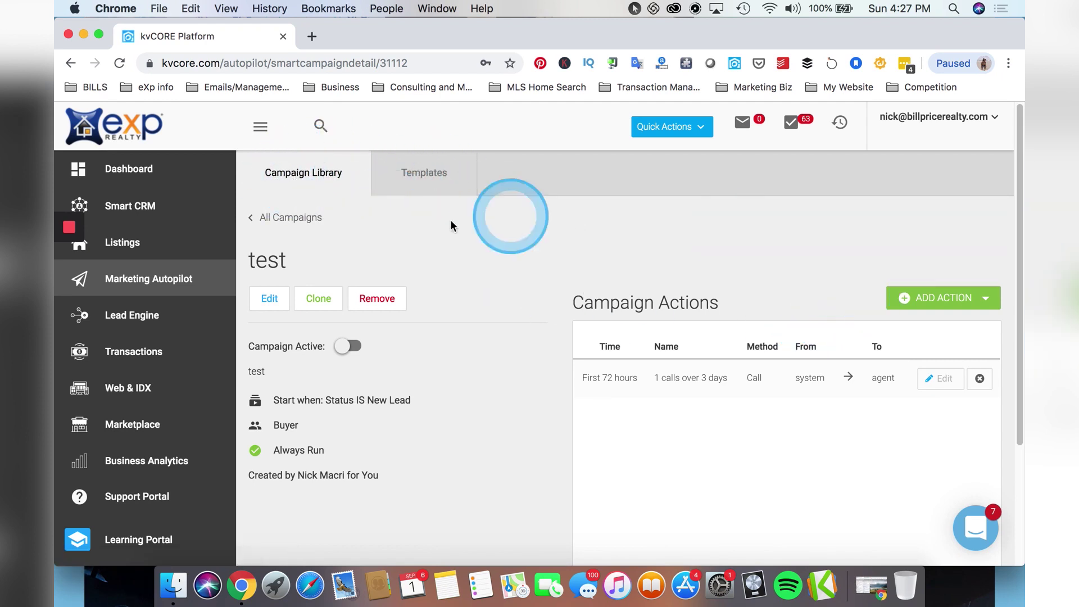
Step: Start a new call action for the test campaign, switch it to Call Me, and discard it without adding
click(900, 298)
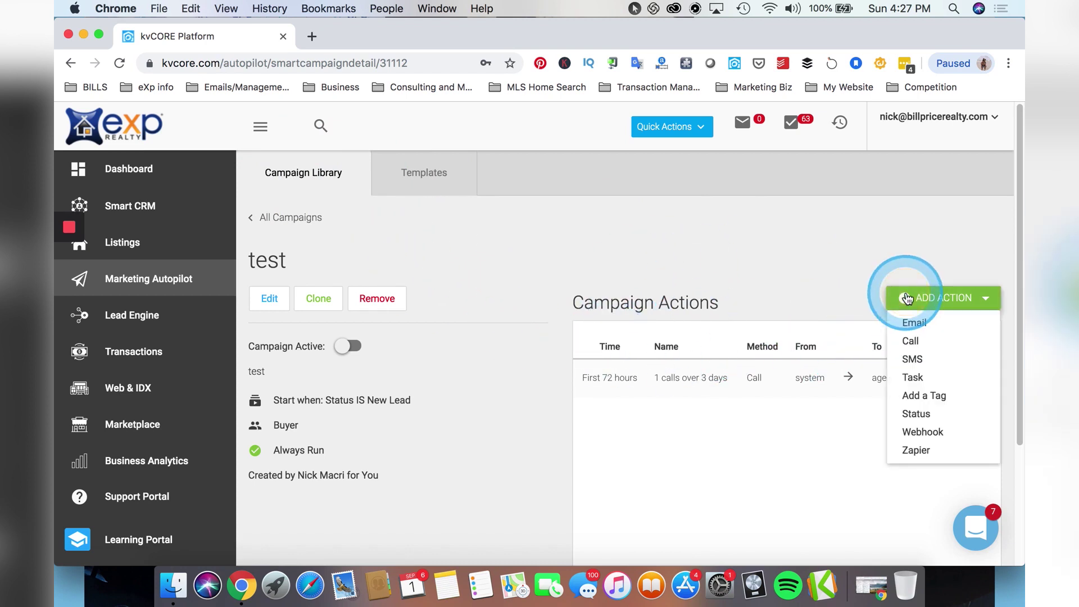
click(912, 341)
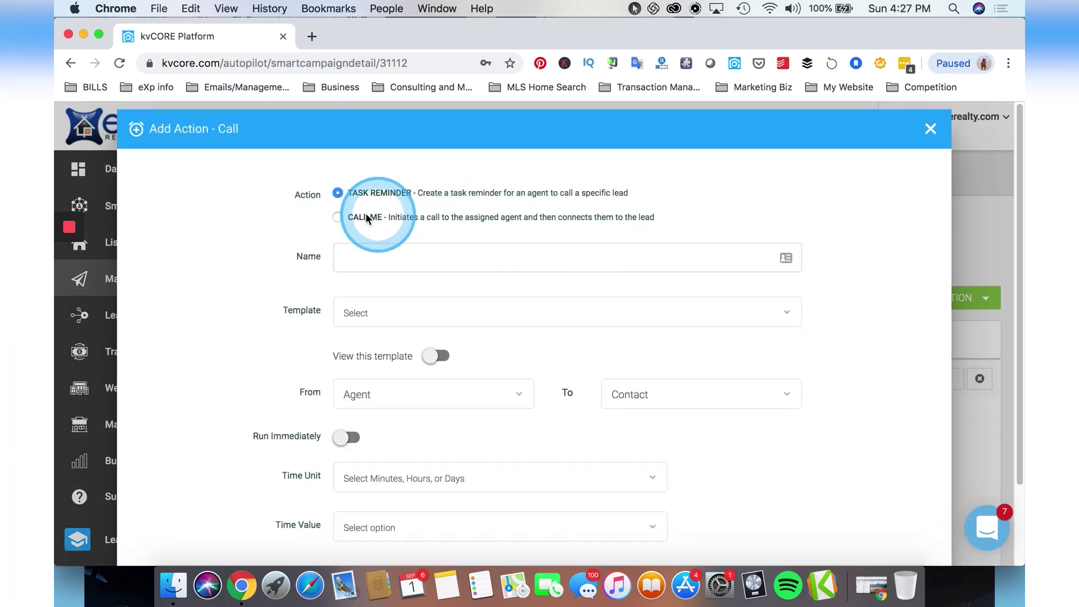
click(338, 217)
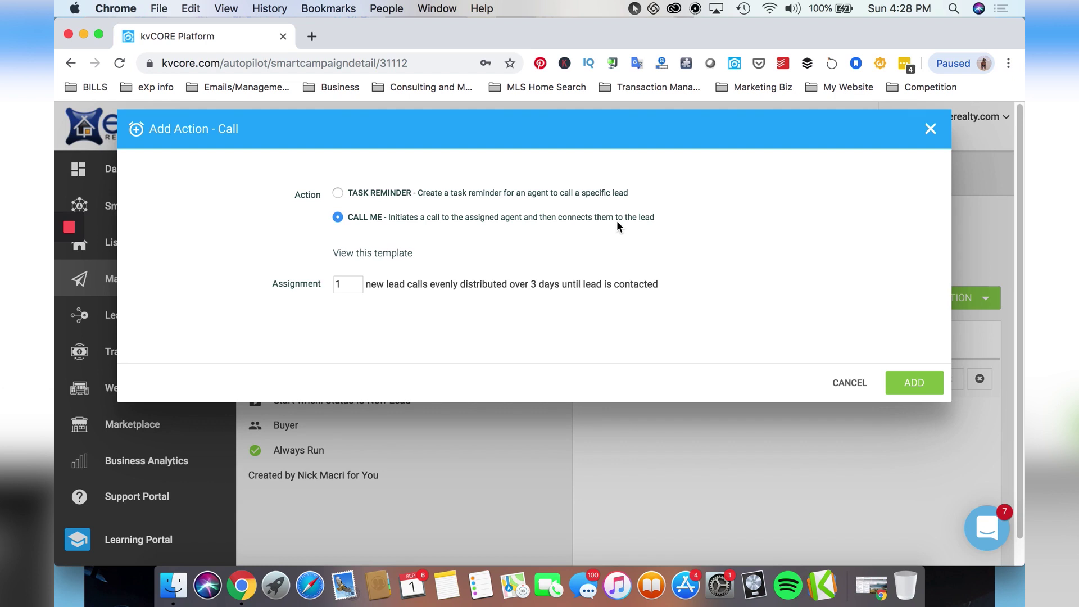
drag(348, 217, 693, 219)
click(931, 129)
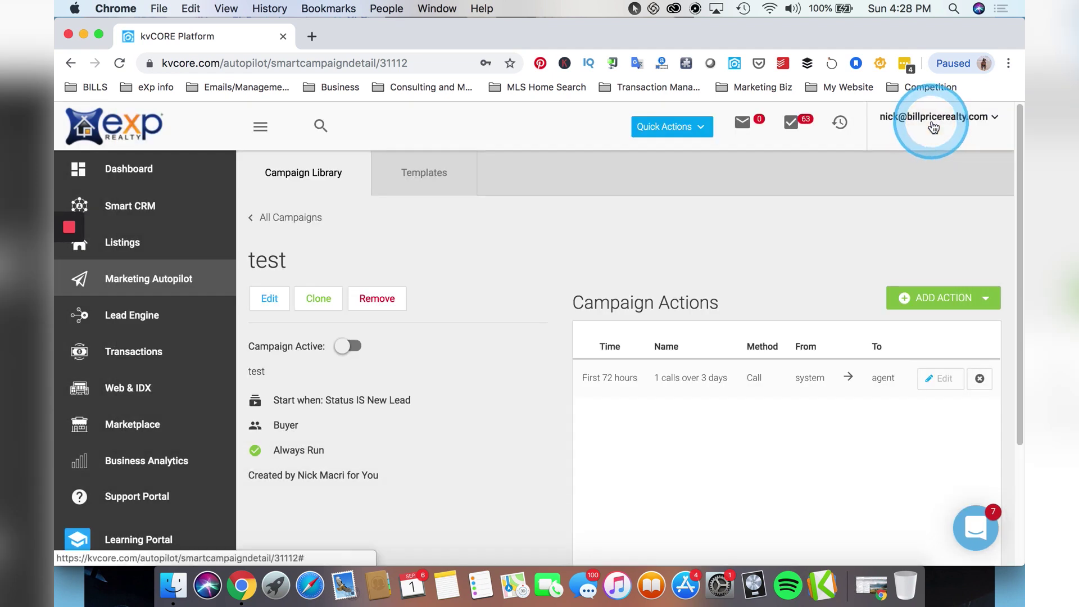
Step: Look up the account's own phone number in the account options and close them
click(934, 127)
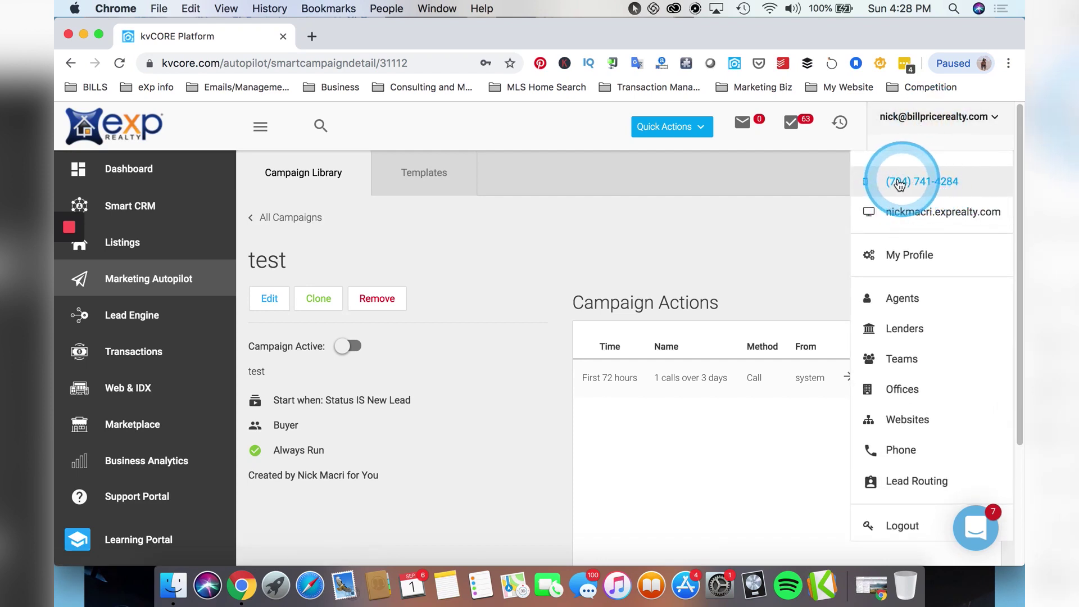
click(768, 168)
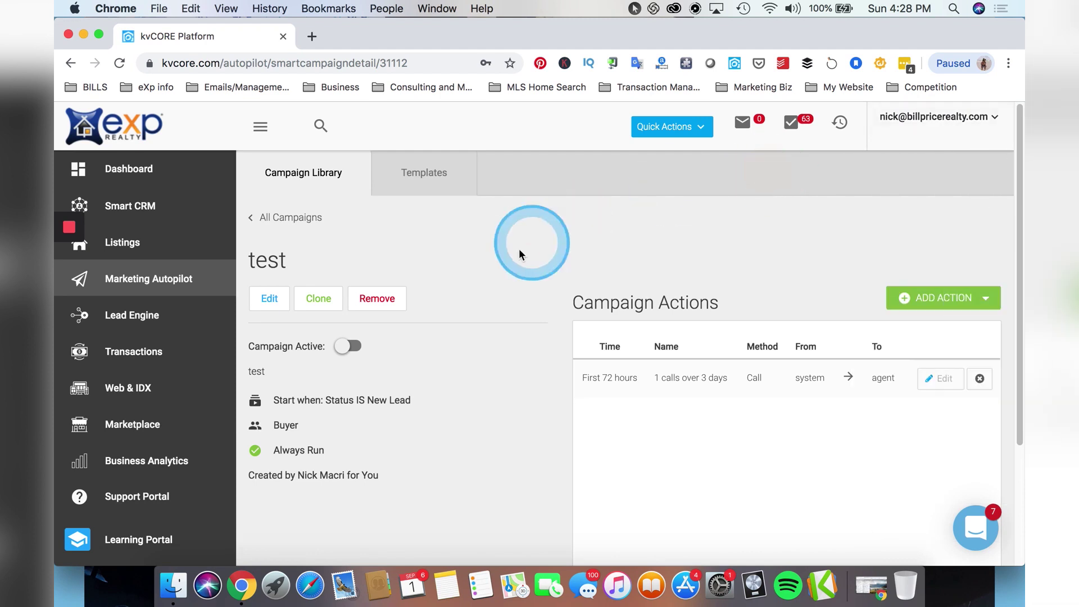
Step: Try an assignment of 3 new lead calls in the existing call action, and close it without updating
click(940, 378)
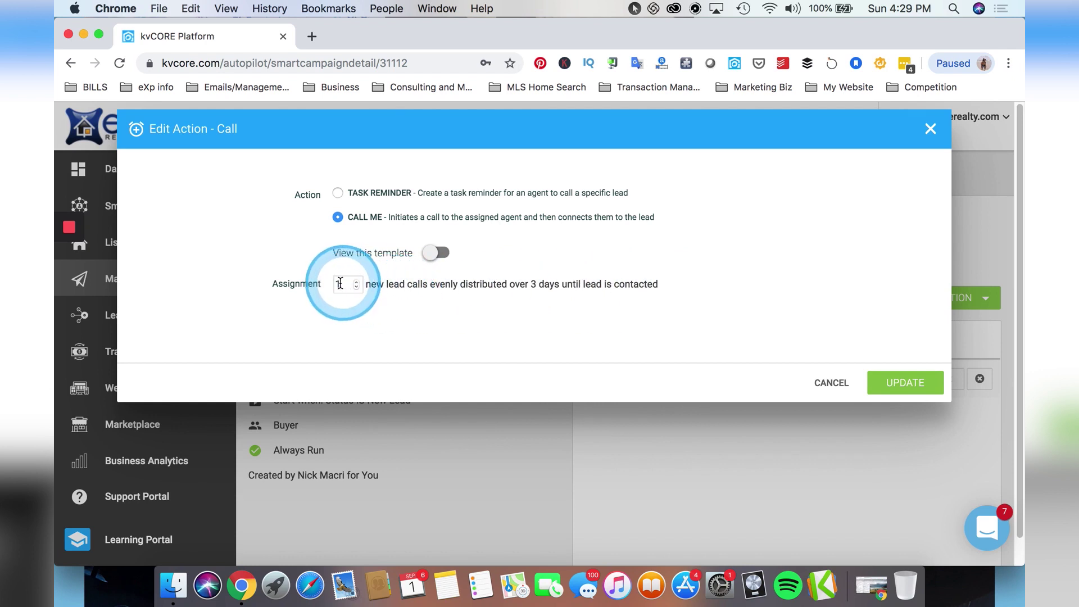
click(357, 280)
click(356, 280)
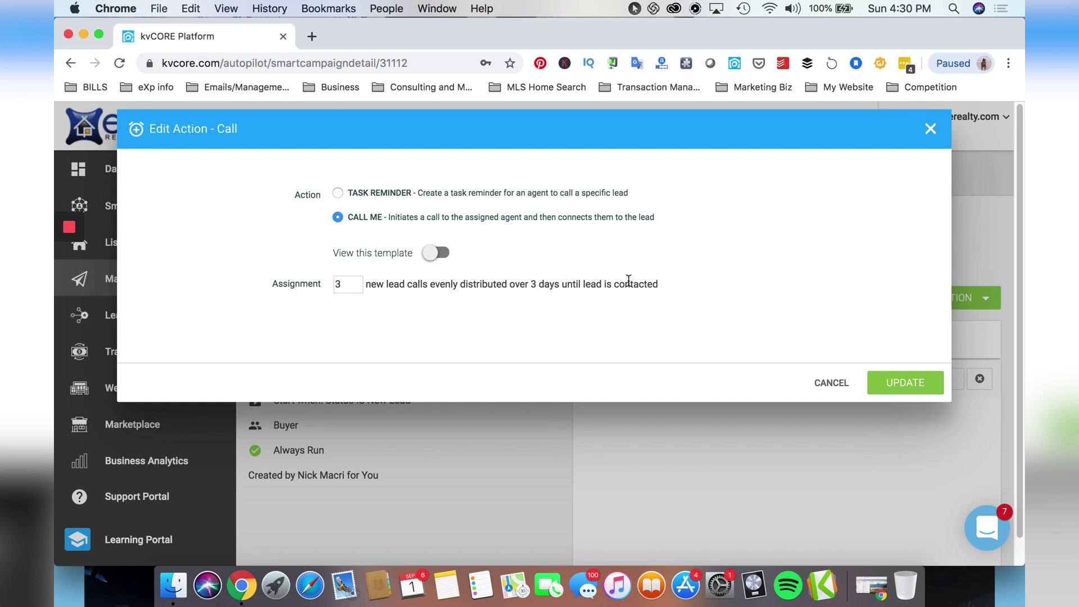
click(565, 274)
click(340, 286)
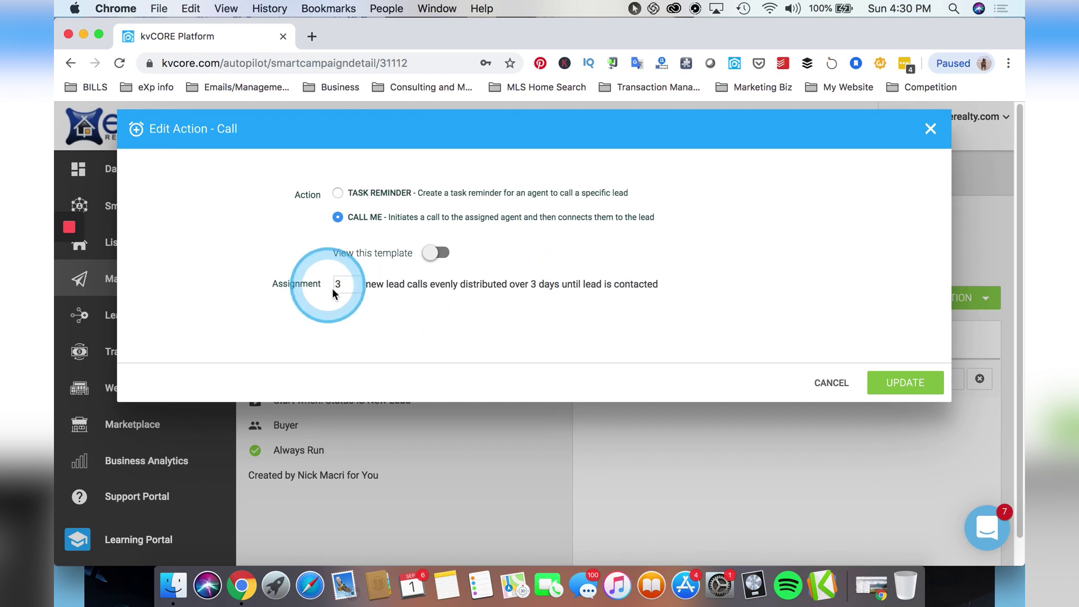
click(439, 255)
click(439, 255)
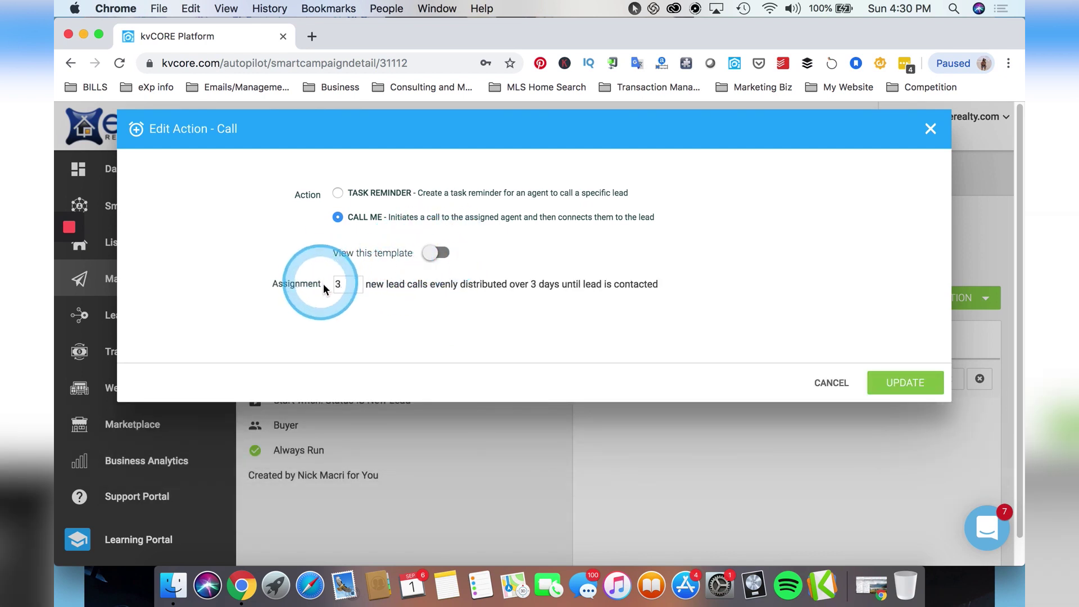
click(929, 138)
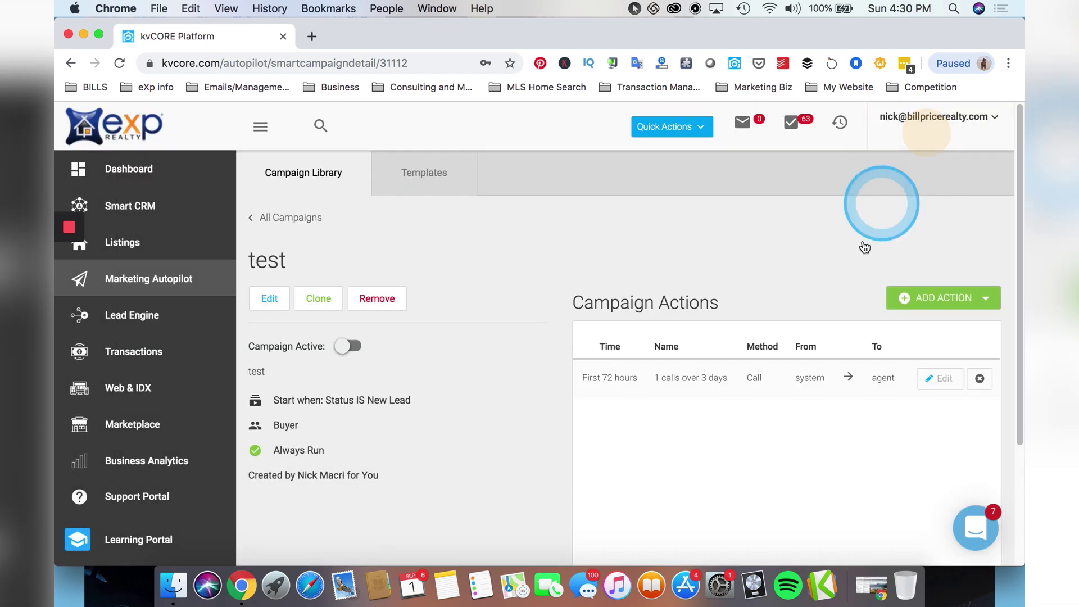
Step: Start a new email action named "buyer 1" that uses the Post-call Email 1 template
click(901, 292)
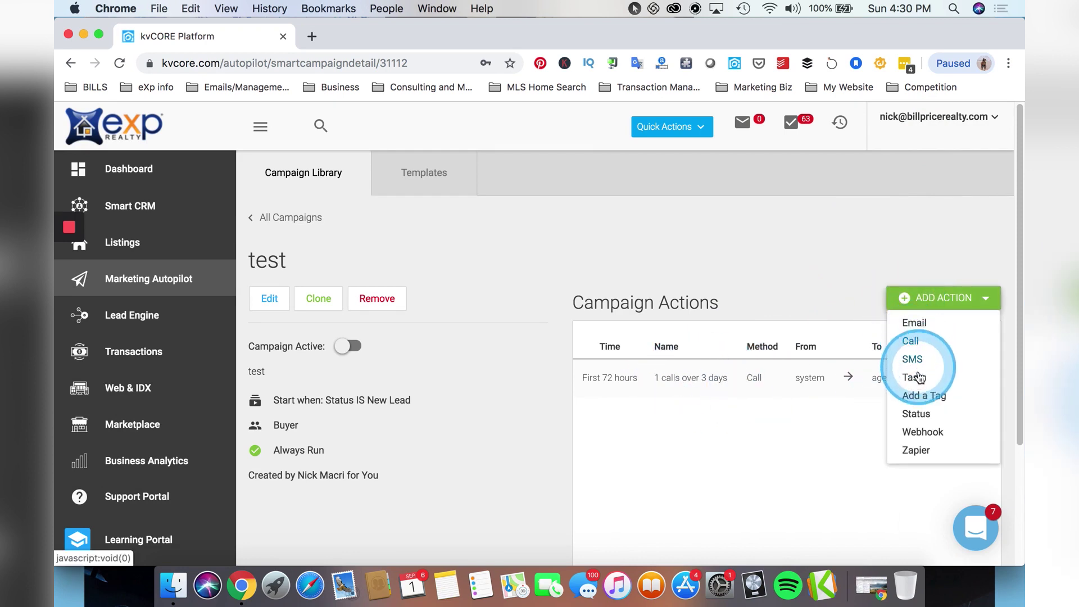
click(914, 322)
click(404, 191)
text(buyer 1)
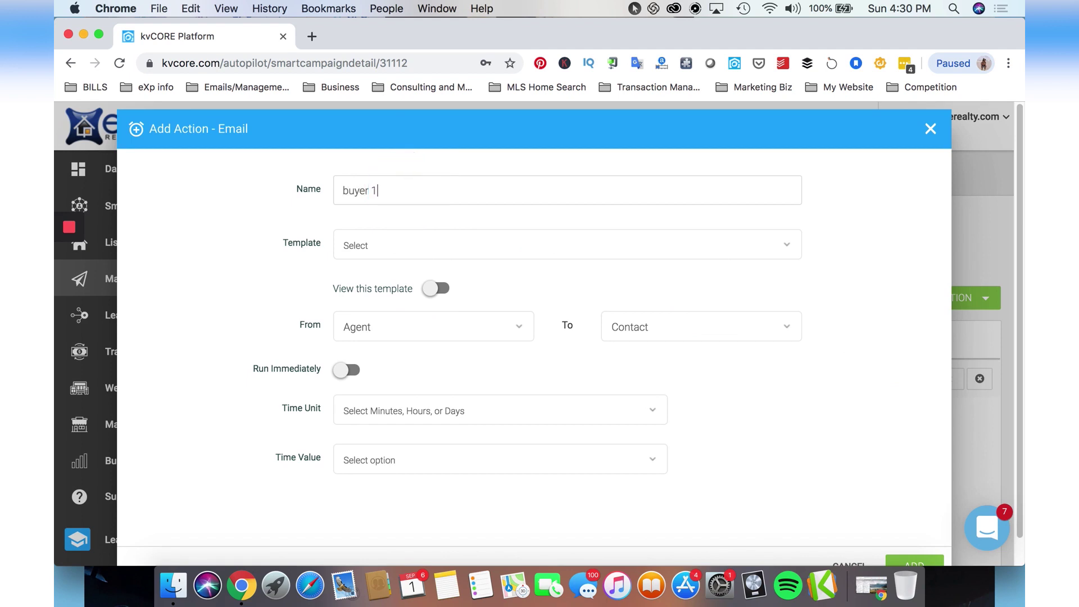
click(396, 239)
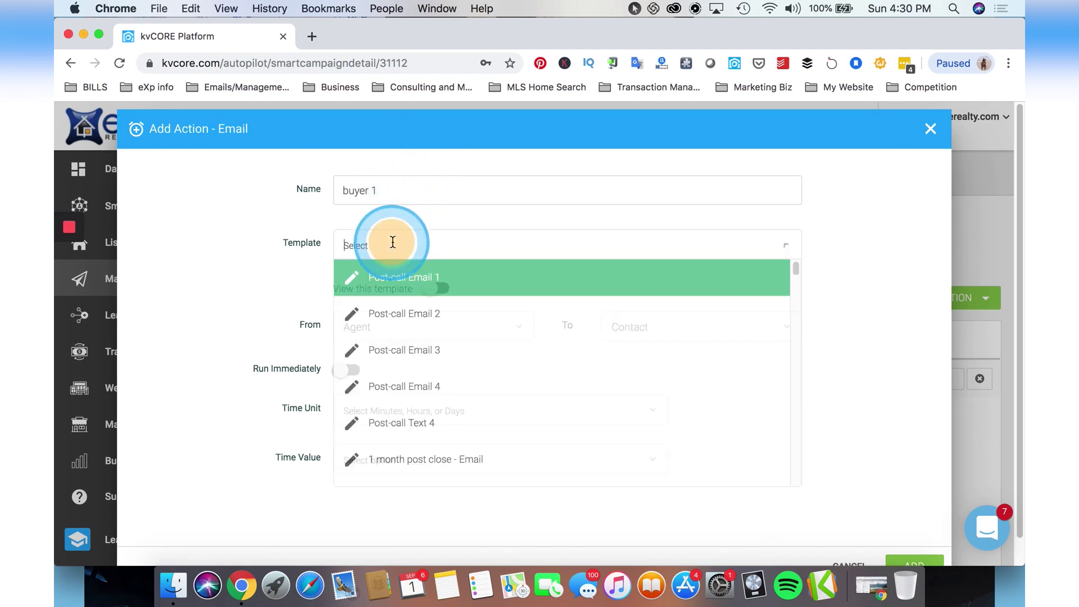
click(439, 277)
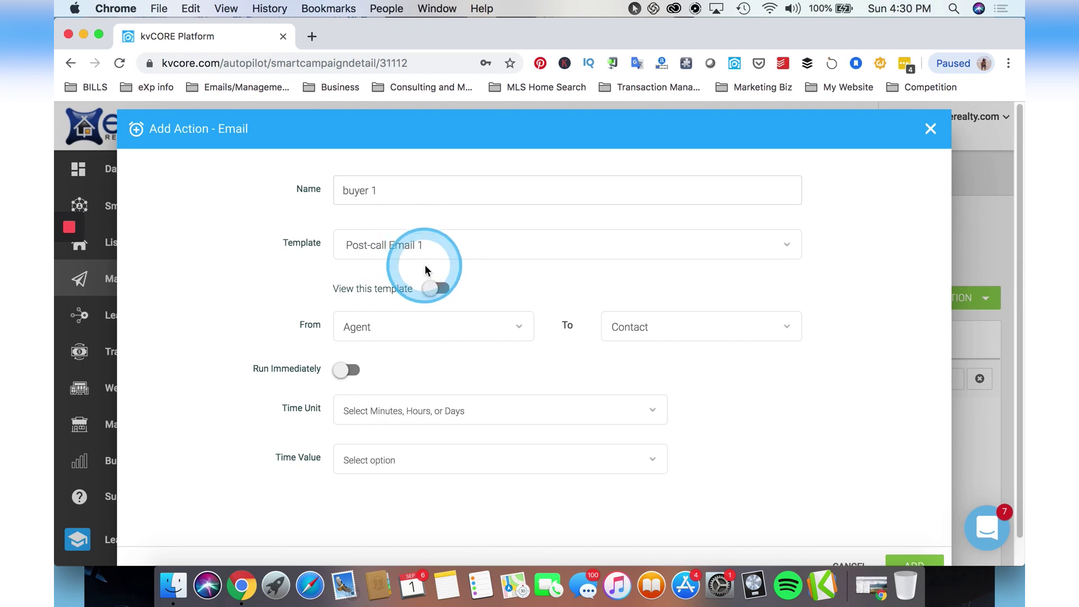
Step: Preview the content of the chosen email template and hide the preview, keeping the template selection
click(442, 288)
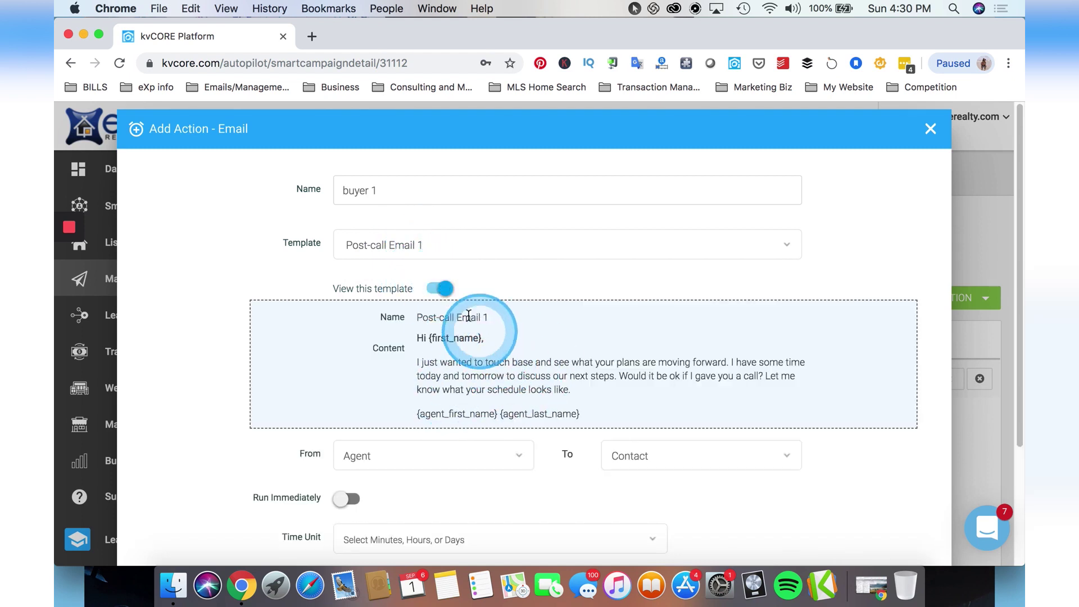
click(444, 287)
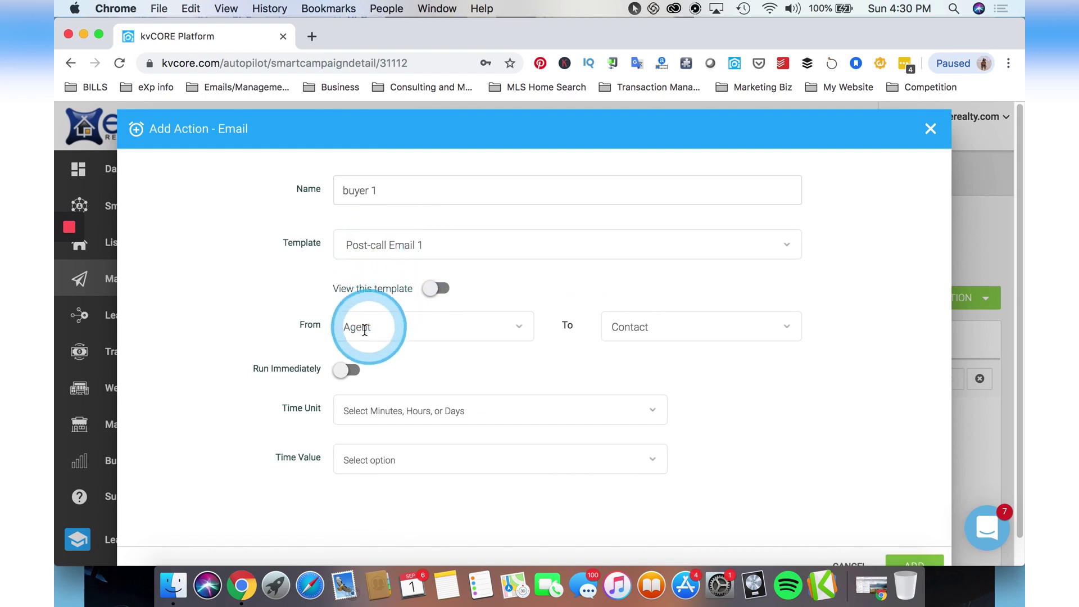
click(394, 239)
click(272, 248)
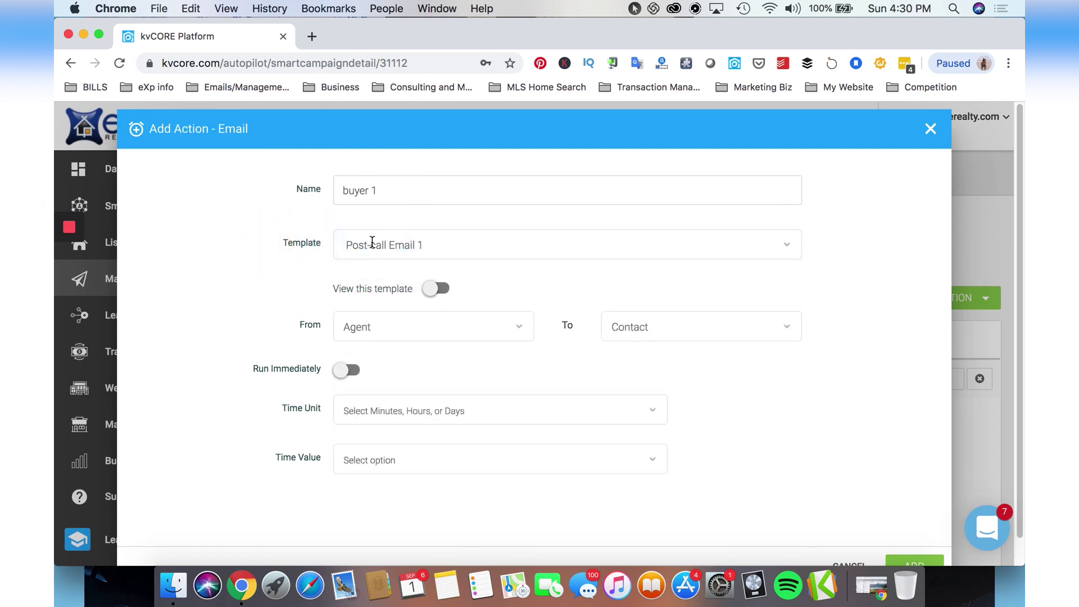
click(436, 288)
click(436, 288)
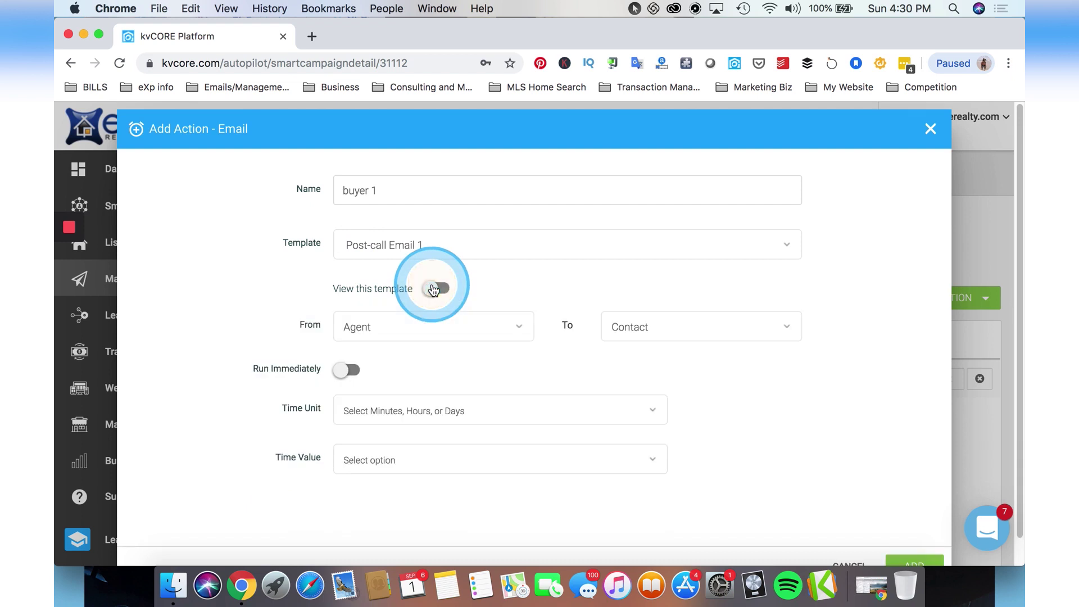
Step: Schedule the email action for 5 minutes with Run Immediately off, and add it to the campaign
click(350, 353)
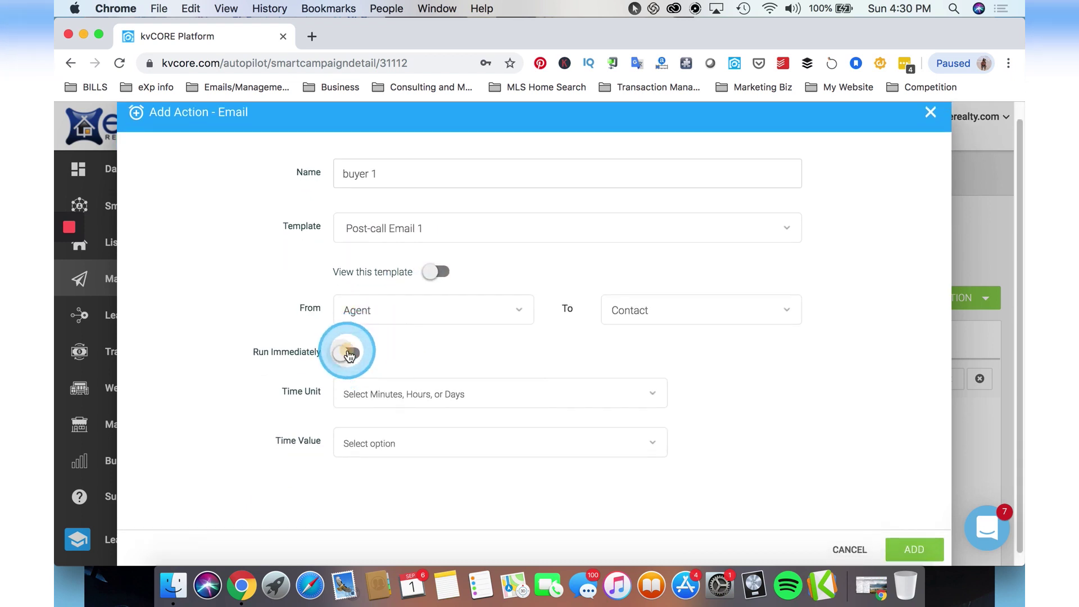
click(349, 353)
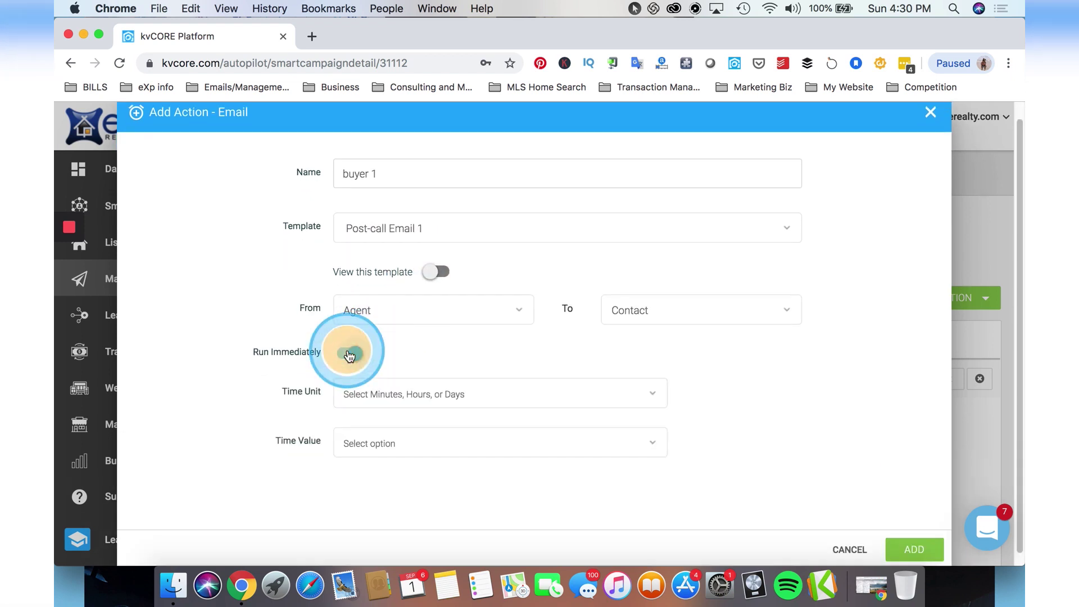
click(365, 373)
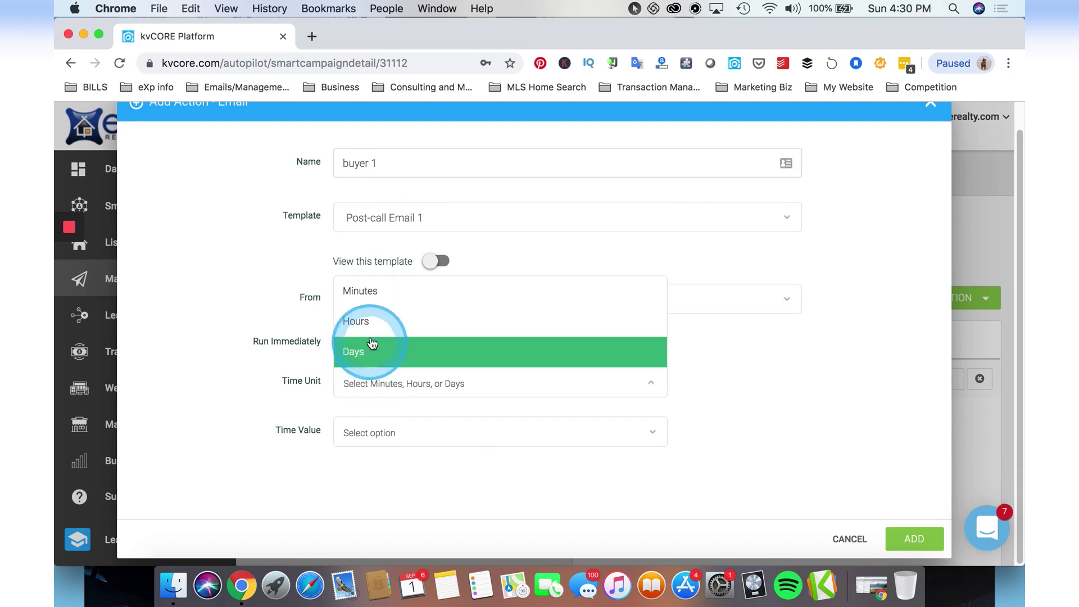
click(372, 293)
click(387, 432)
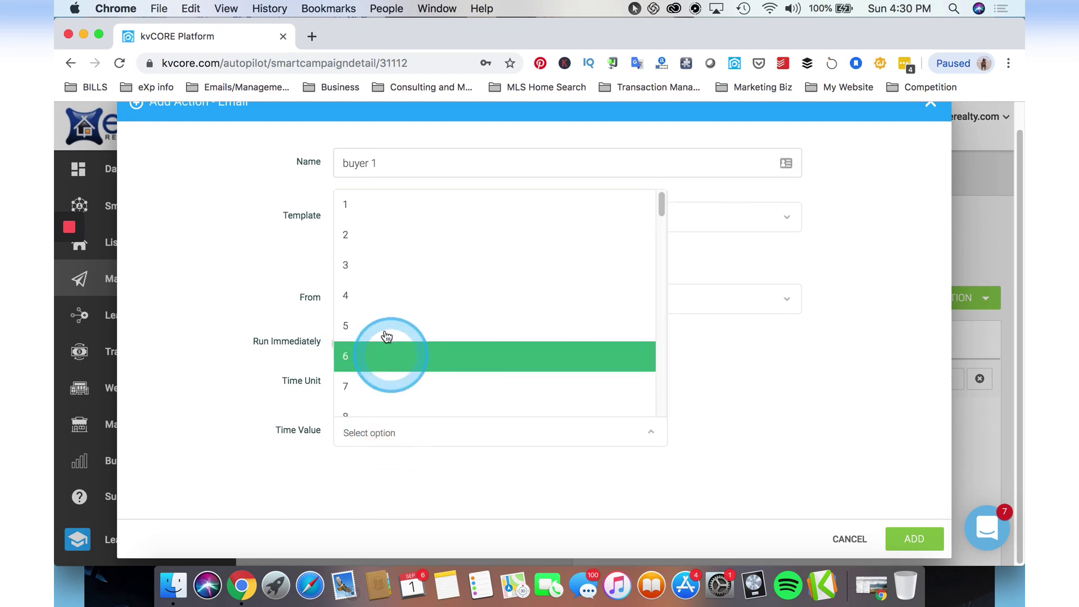
click(388, 329)
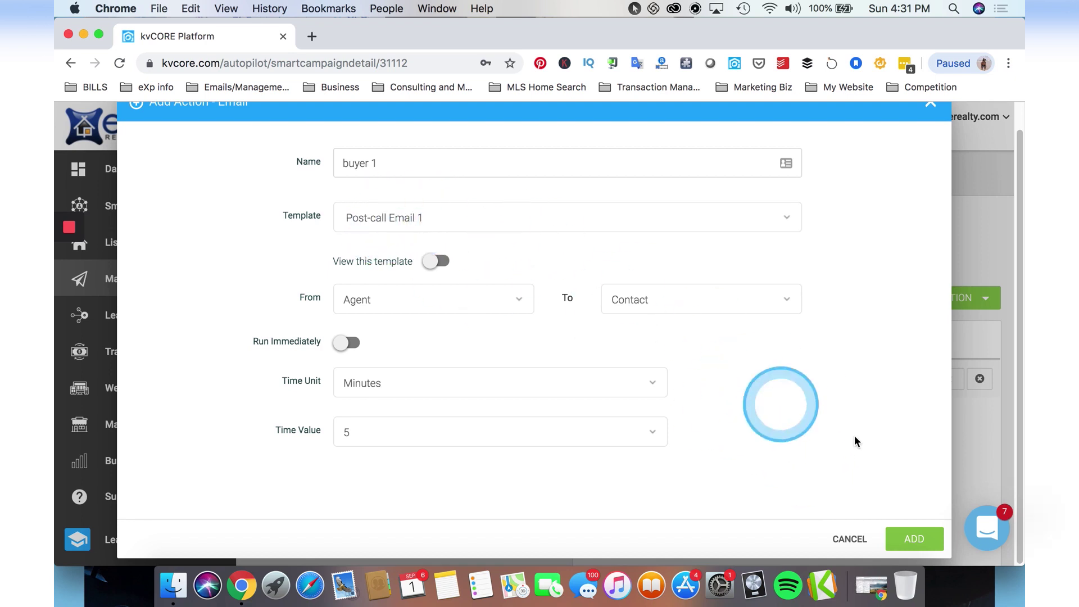
click(922, 538)
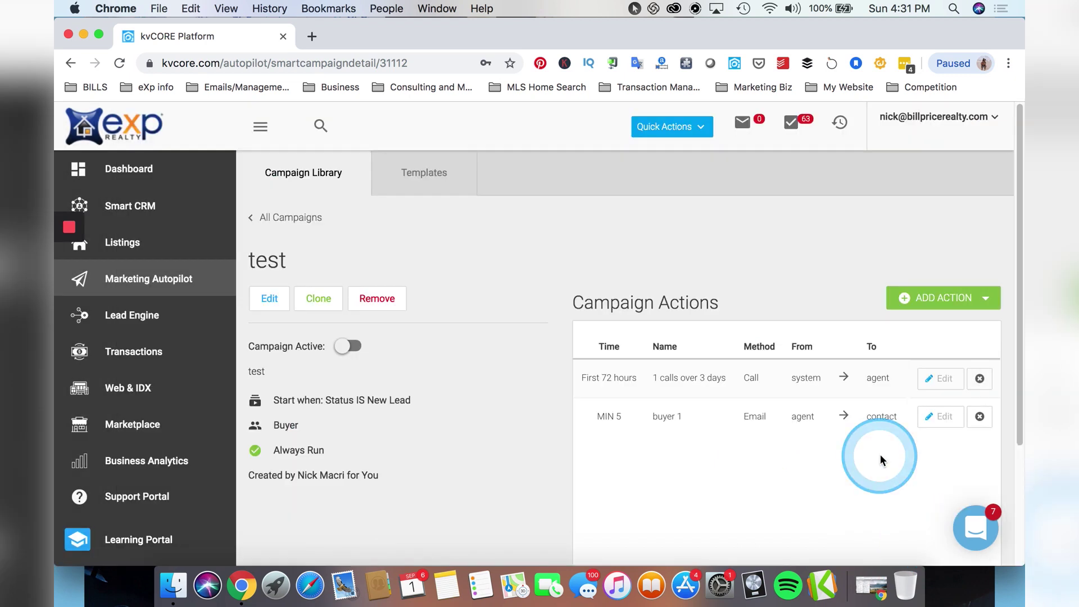
Step: Start a new SMS action named "text 1" with the Post-call Text 1 template, and briefly preview that template
scroll(714, 433, down, 1)
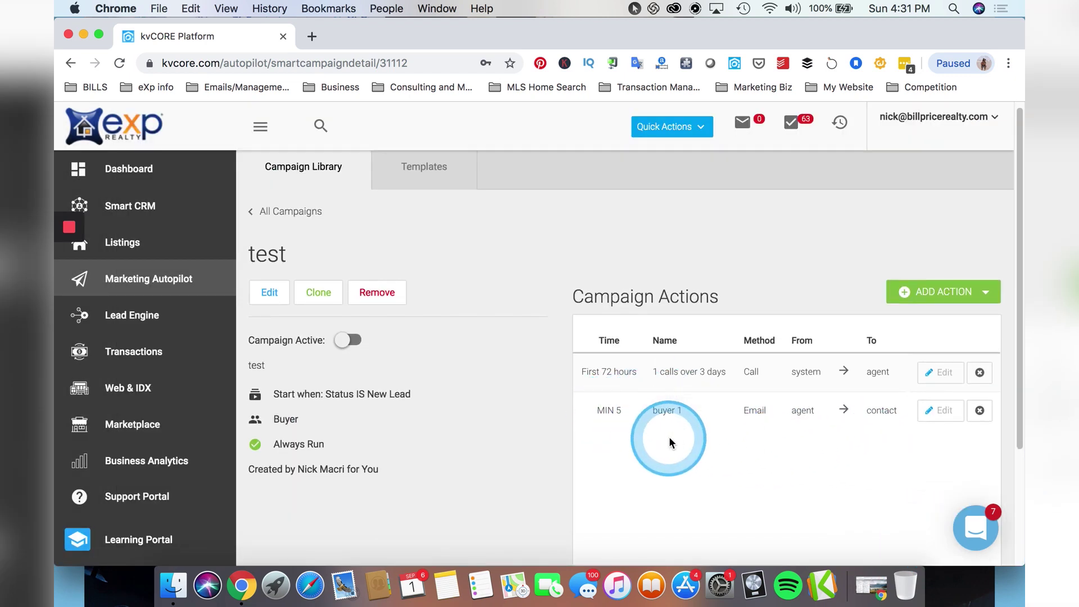
click(936, 292)
click(913, 356)
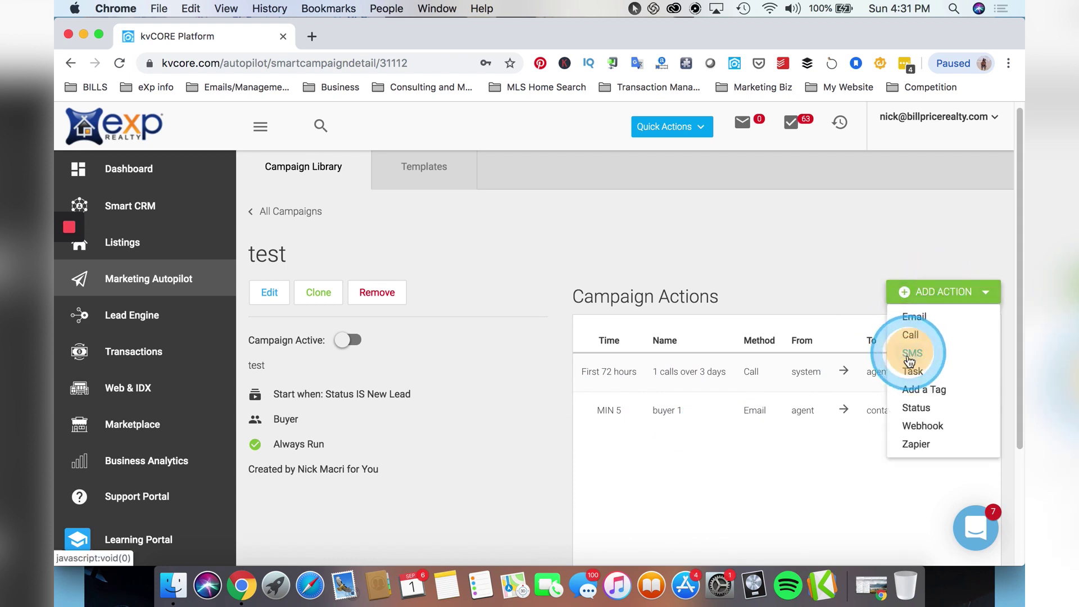
click(415, 190)
text(text 1)
click(373, 235)
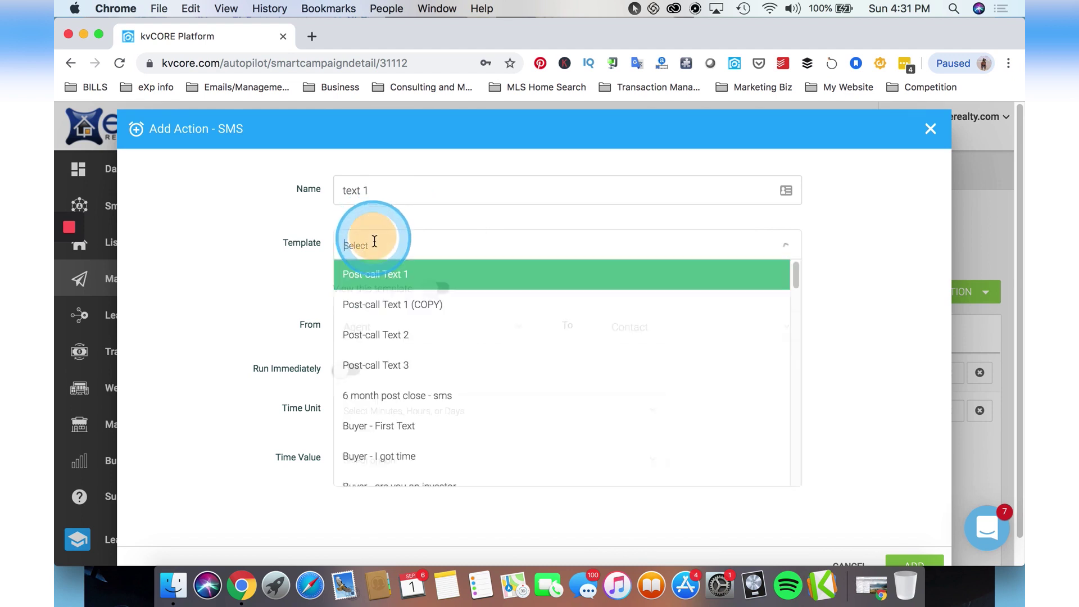
click(376, 267)
click(439, 288)
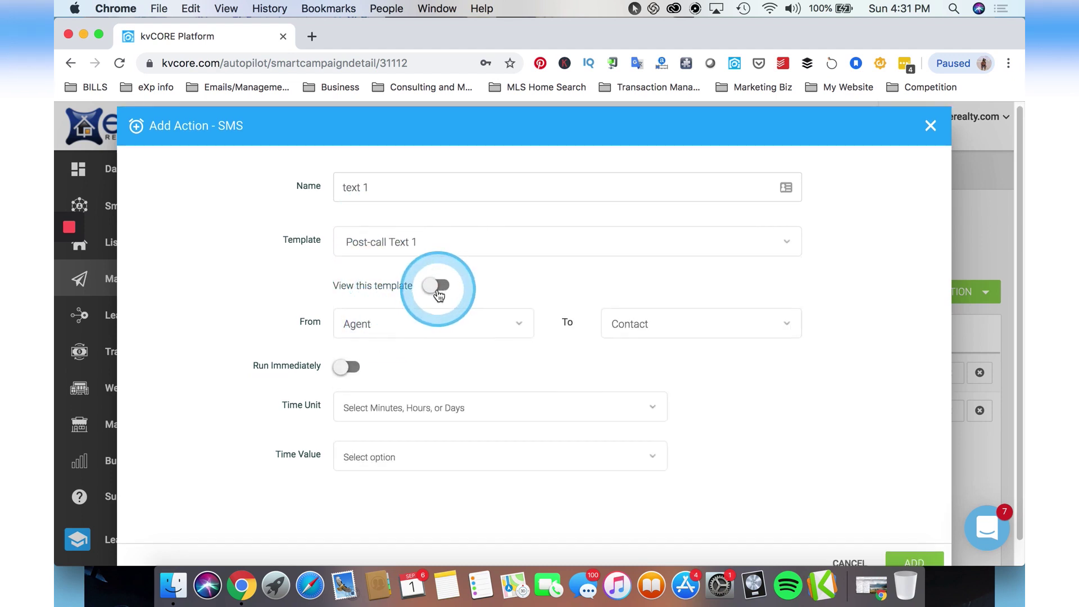
click(438, 287)
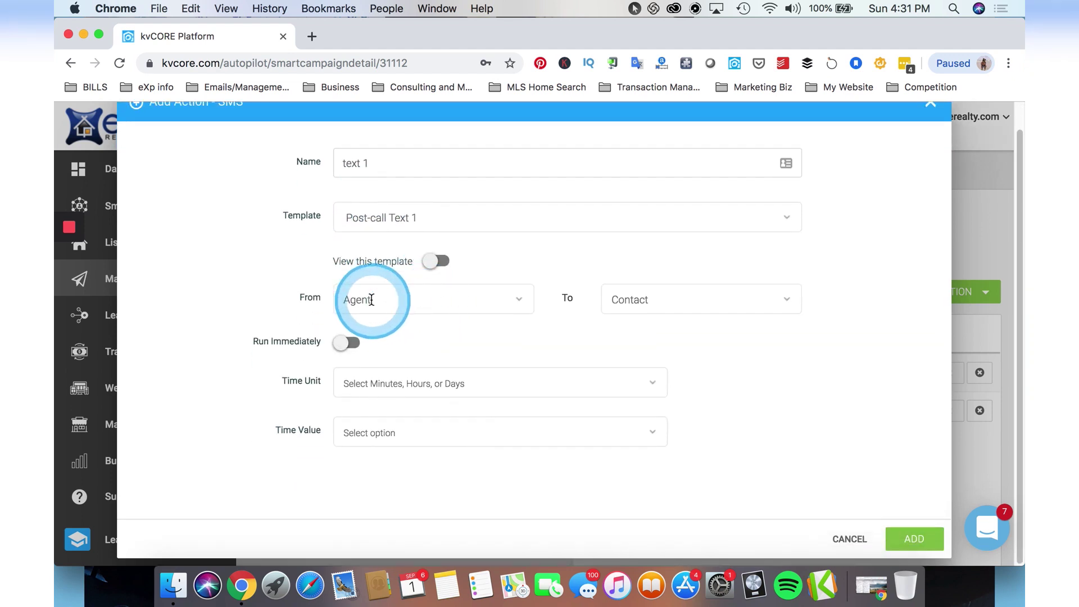
Step: Schedule the SMS action for 1 day with Run Immediately off, and add it to the campaign
click(456, 388)
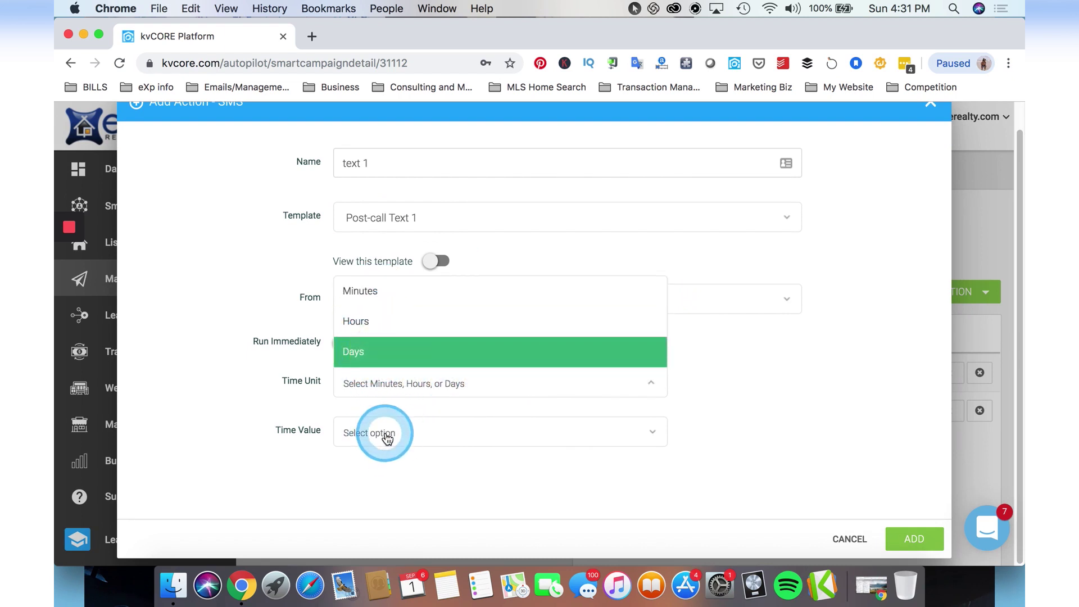
click(457, 386)
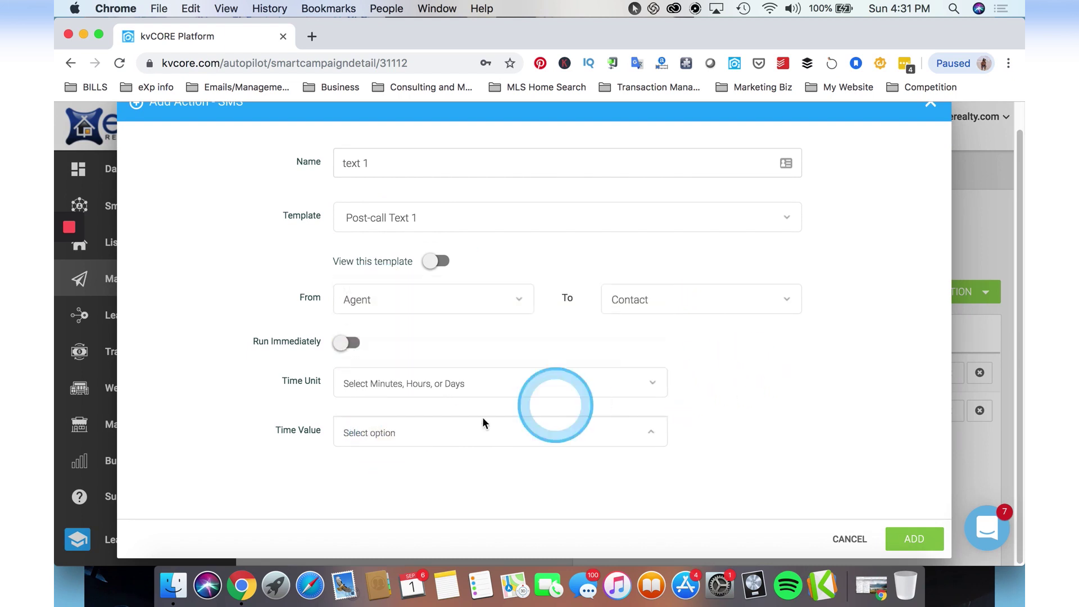
click(386, 384)
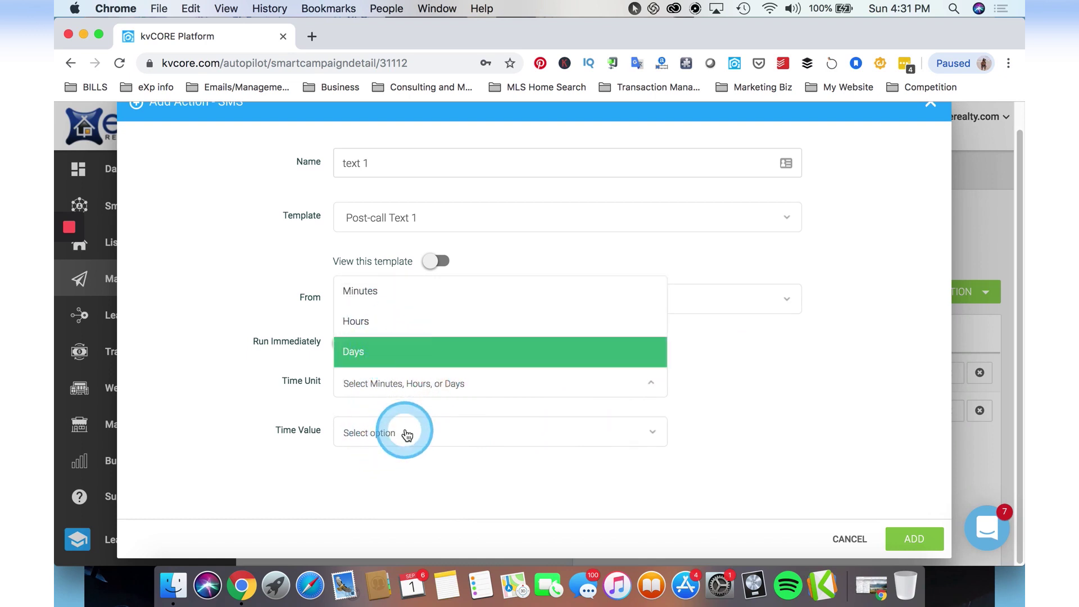
click(373, 352)
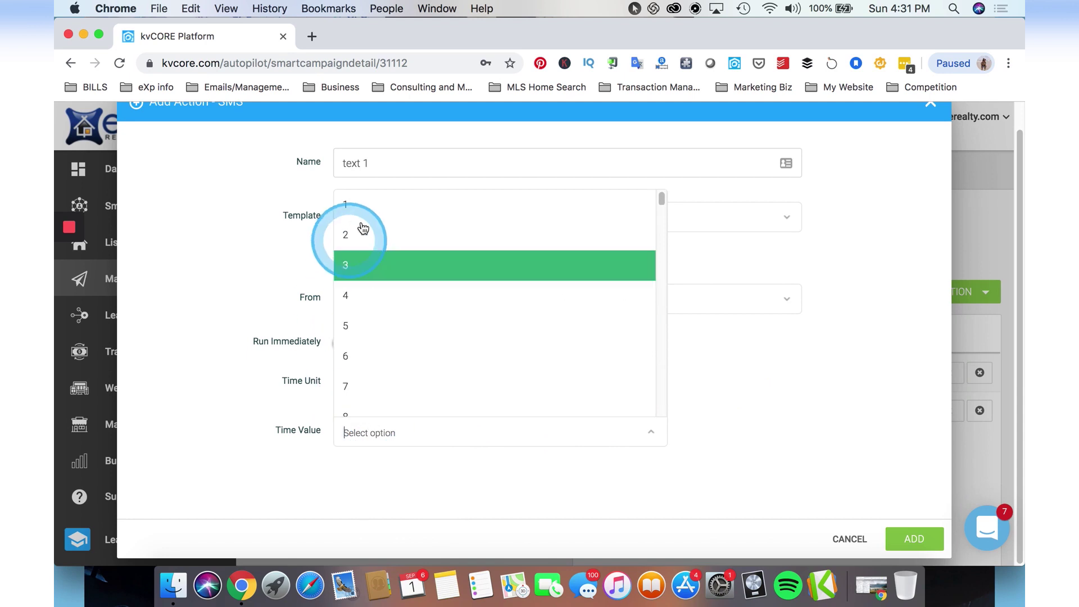
click(371, 204)
click(914, 537)
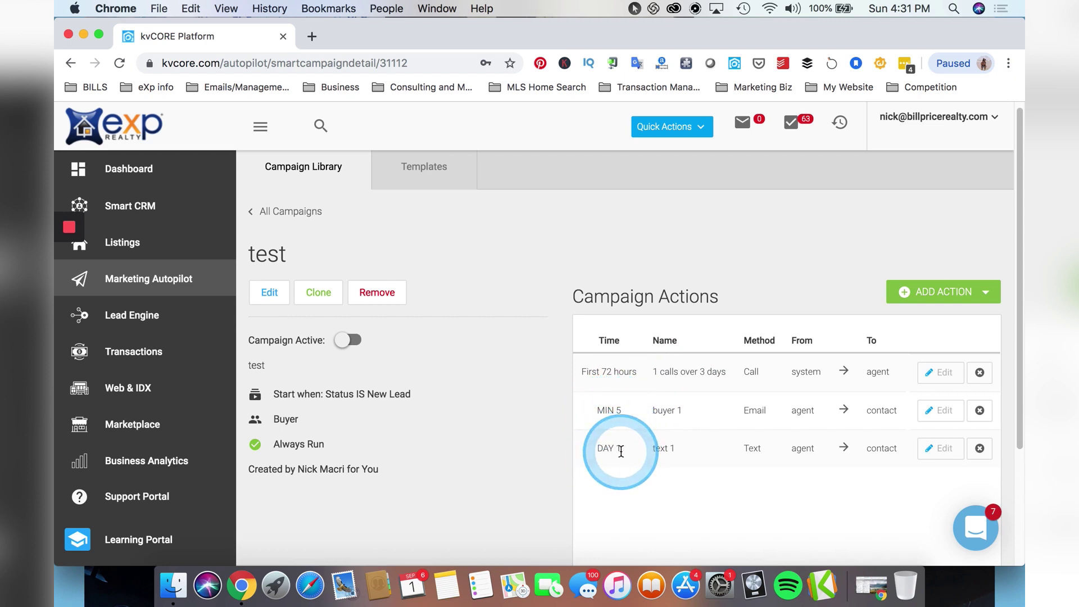
Step: Start a new task action for the test campaign, ready for its name
click(939, 292)
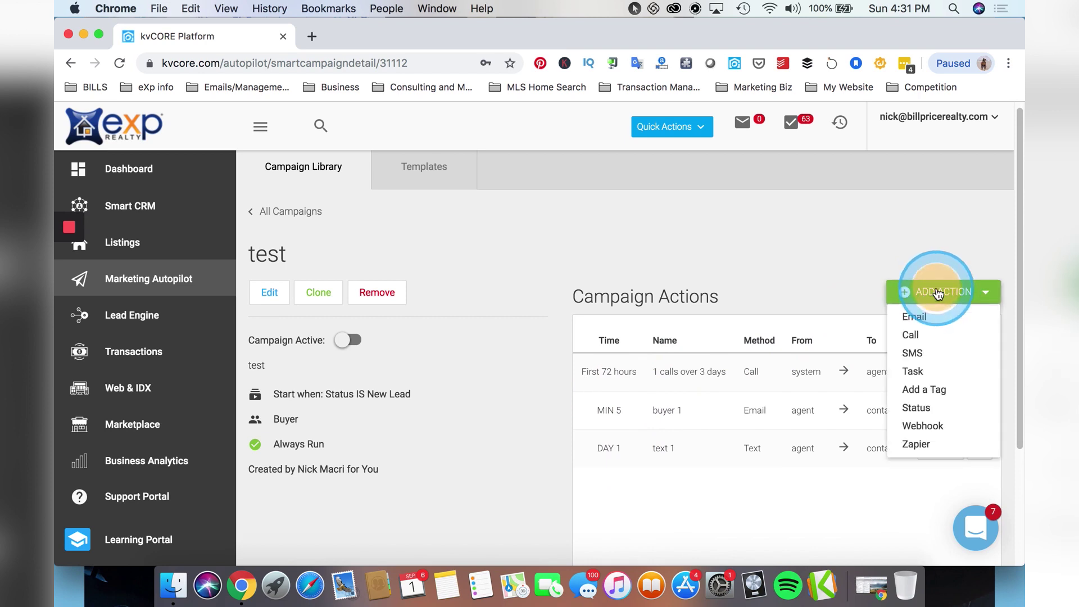
click(911, 374)
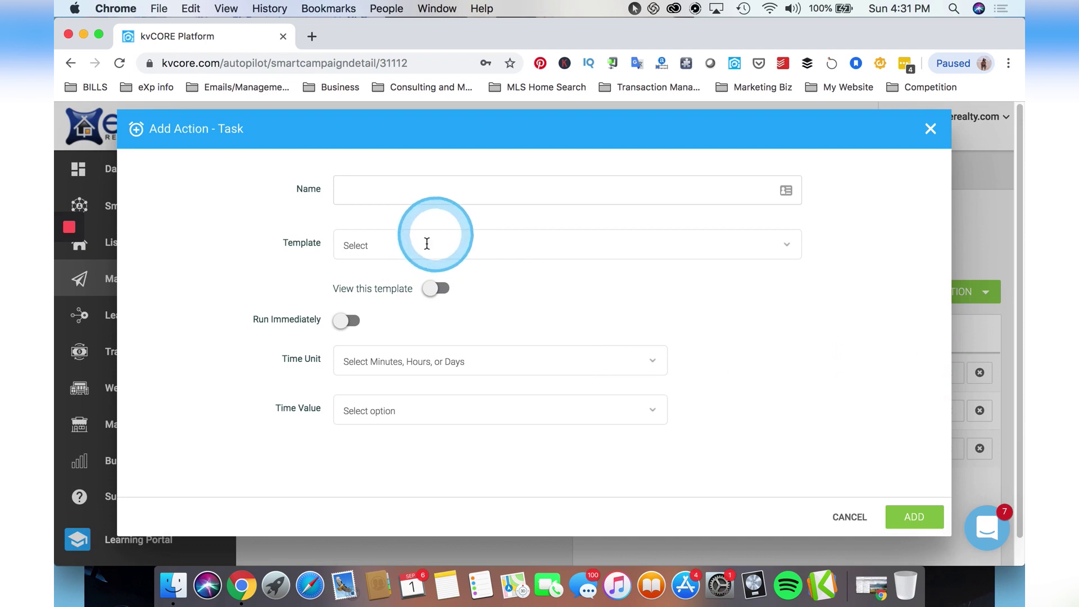
click(400, 186)
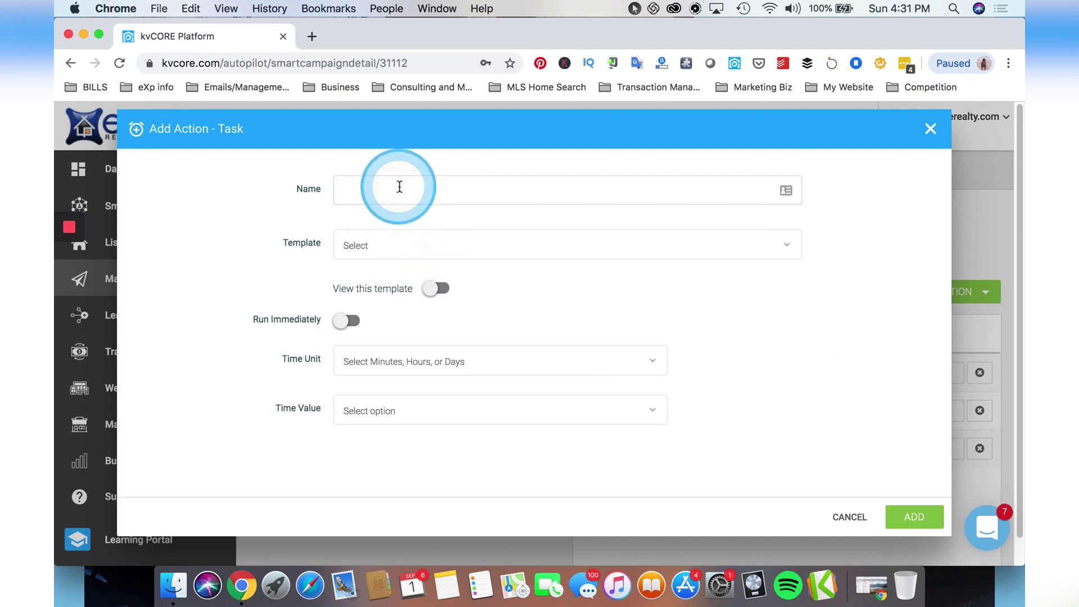
text(Follow up reminder)
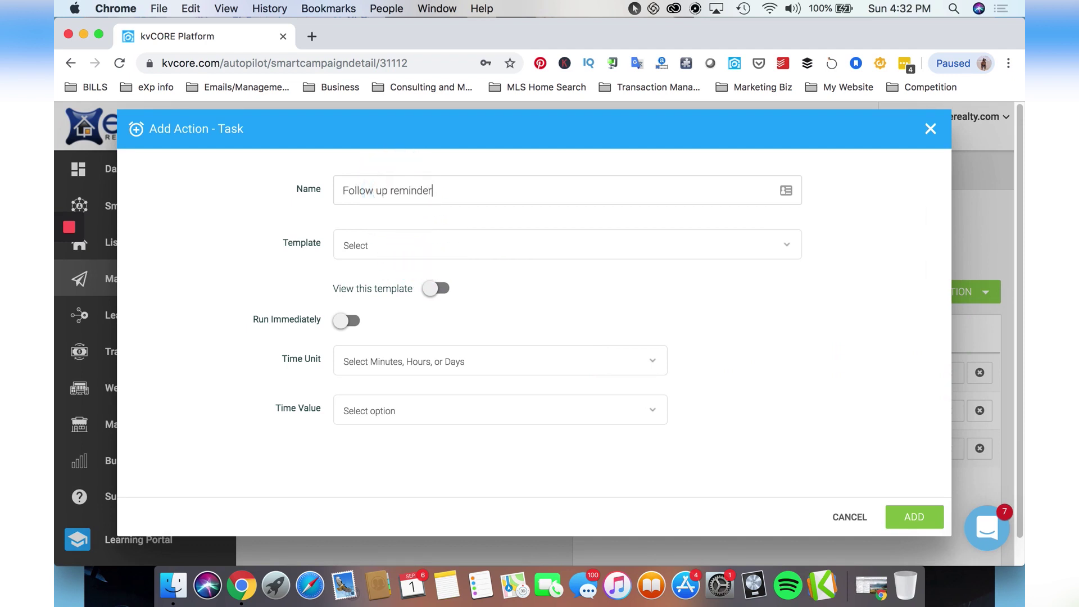
key(BackSpace)
key(BackSpace)
key(BackSpace)
key(BackSpace)
key(BackSpace)
key(BackSpace)
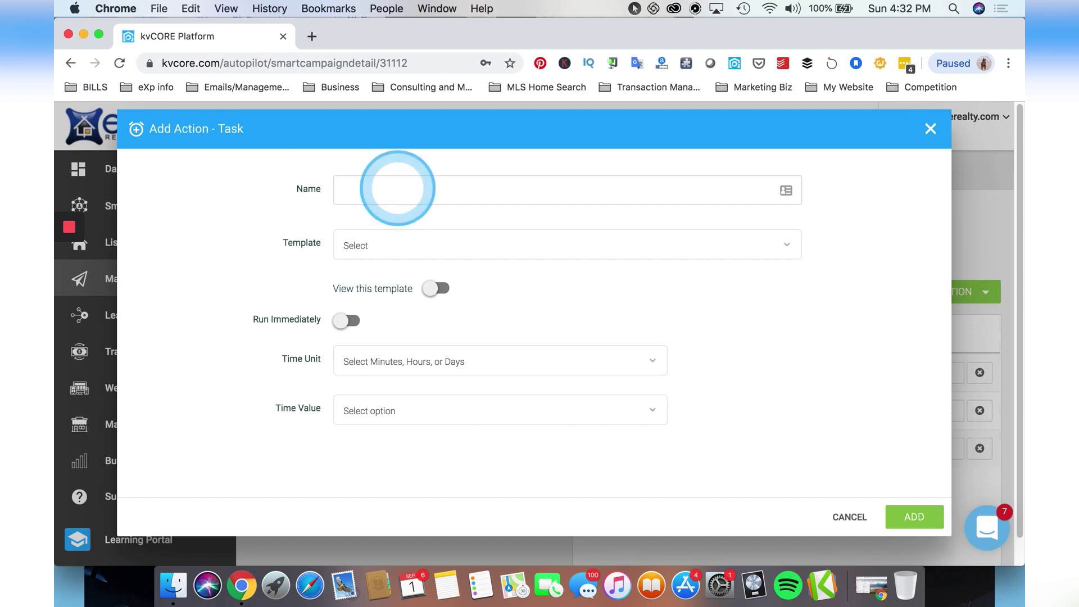
Step: Name the task action "Add on social media" and assign it the Post-call Move to Sphere template
text(Add on social media)
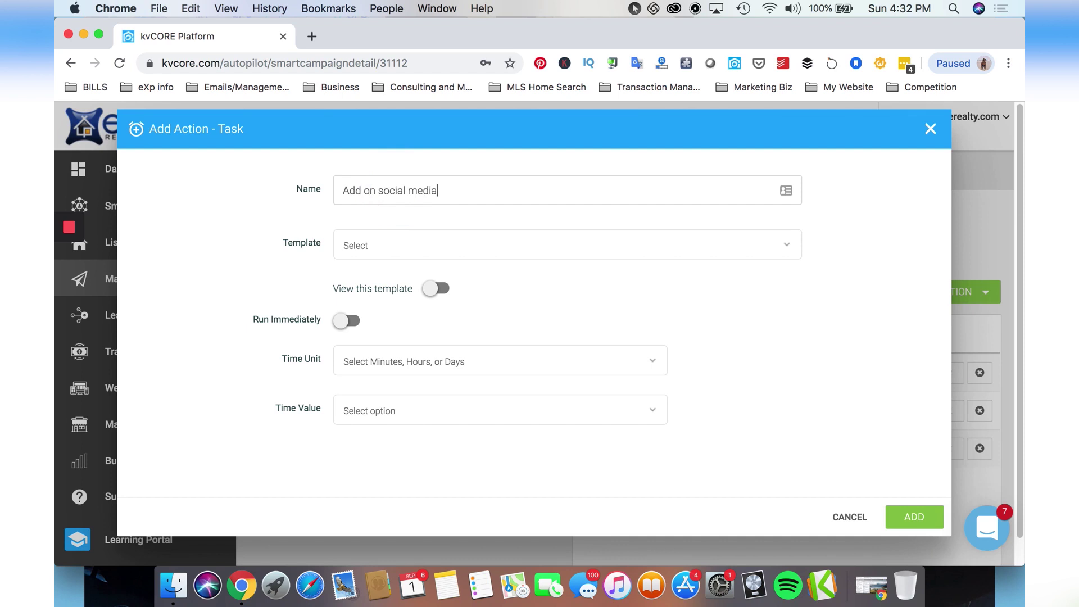
click(396, 245)
click(362, 276)
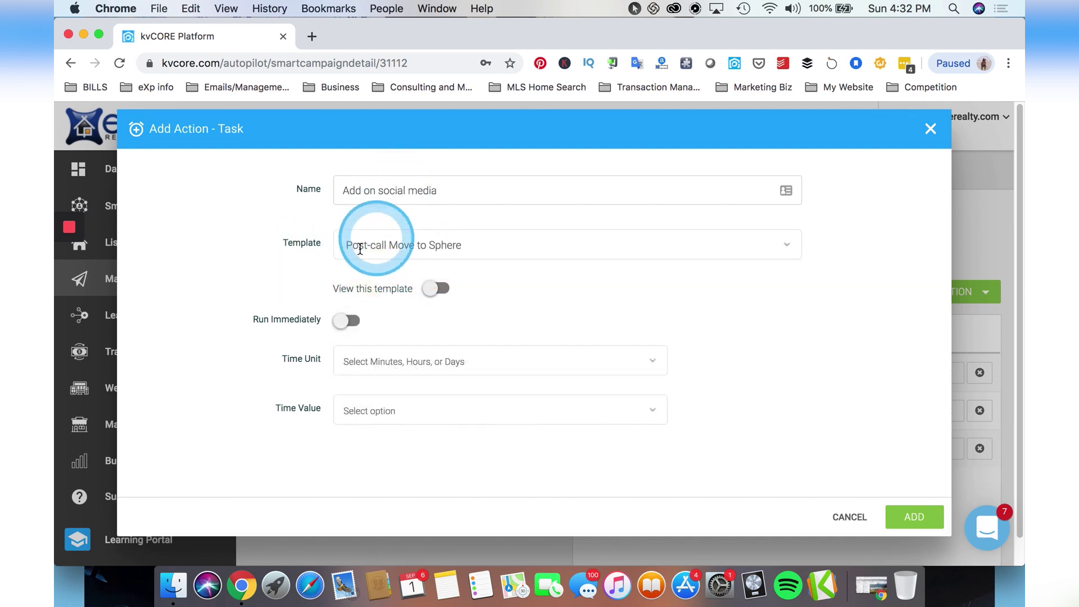
Step: Schedule the task action for 7 days and add it to the campaign
click(385, 361)
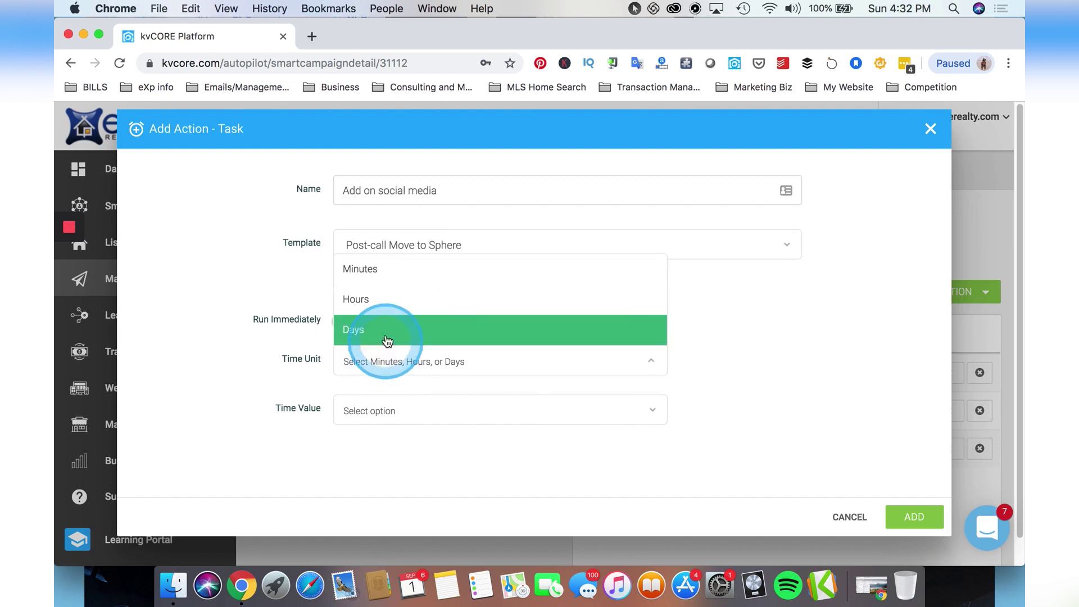
click(396, 411)
click(378, 404)
click(361, 361)
click(938, 516)
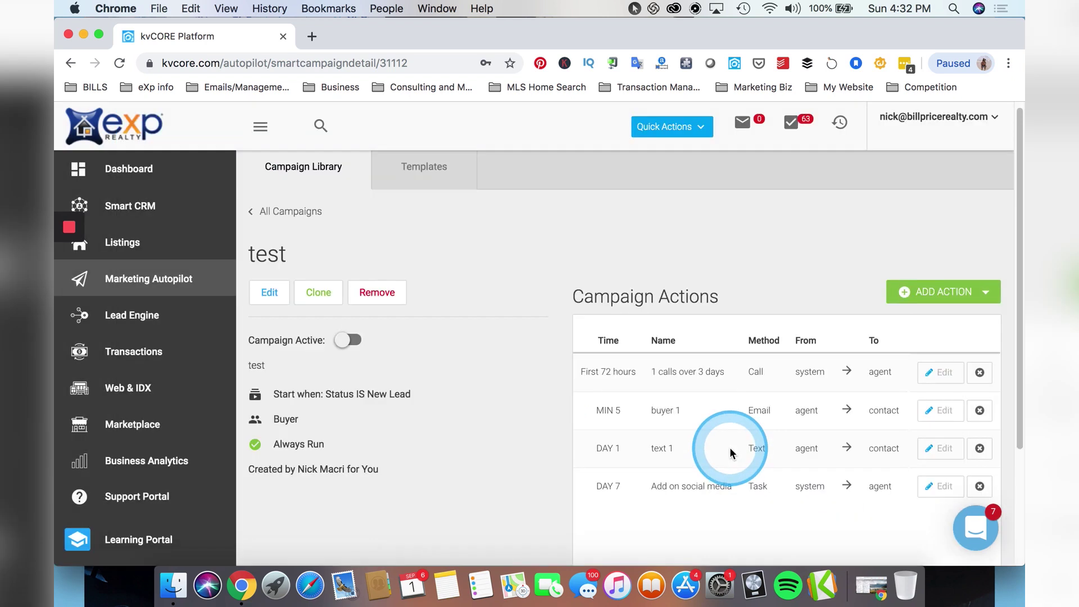
click(778, 486)
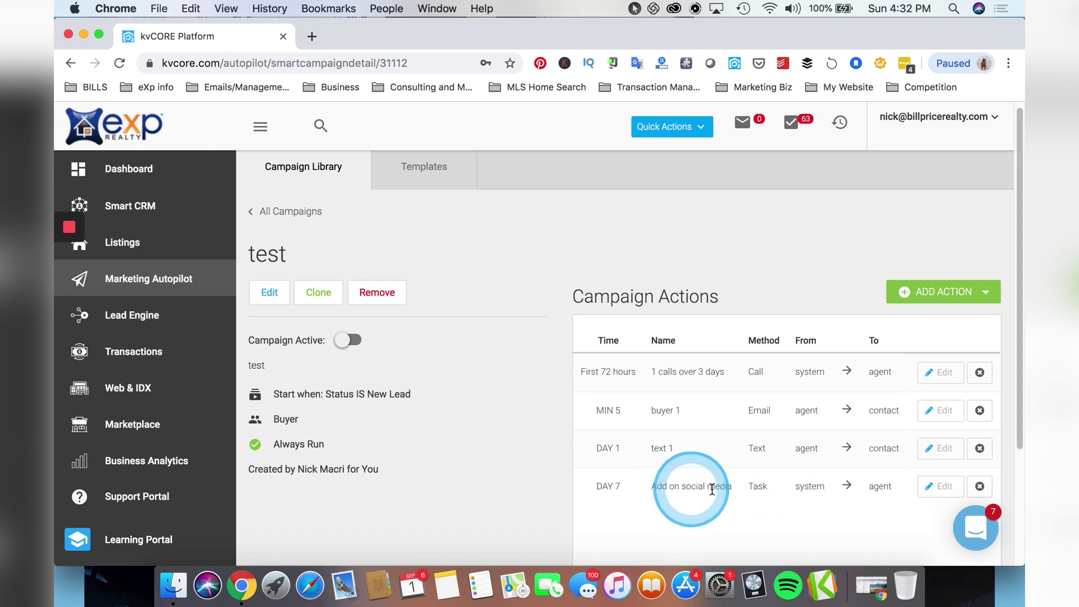
Step: Start a new tag action for the campaign, named "Switch to Prospect long term buyer campaign"
click(936, 298)
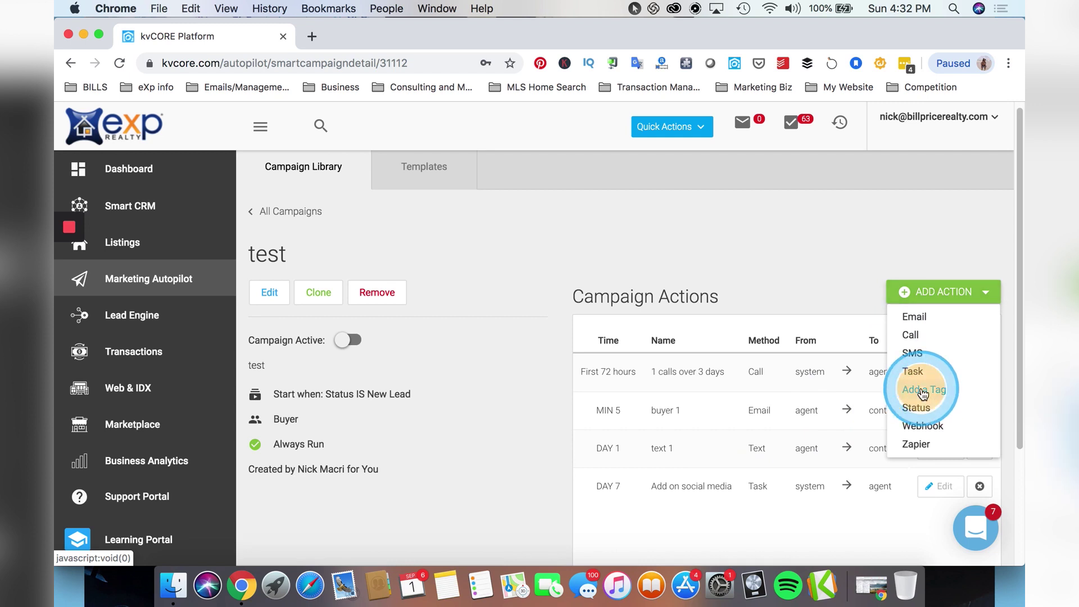
click(923, 392)
click(531, 188)
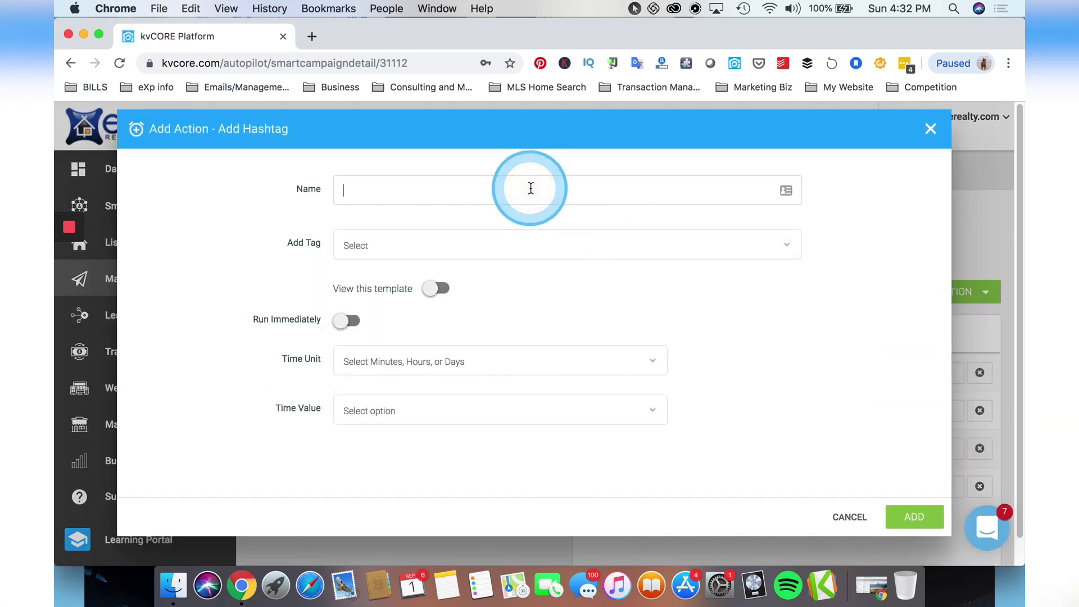
text(Switch to)
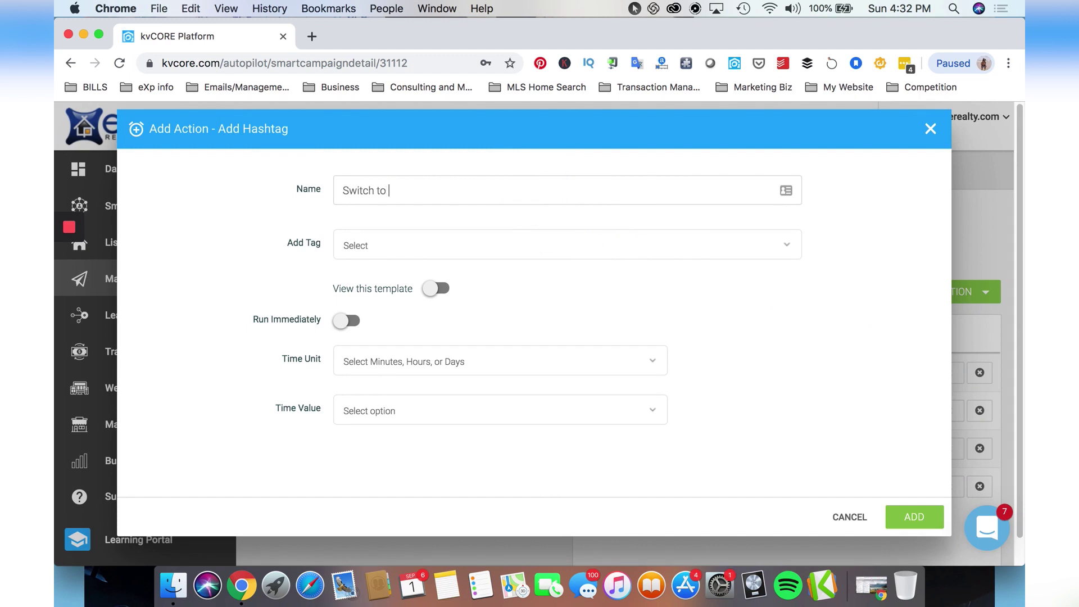
click(528, 186)
text(Pacg)
key(BackSpace)
key(BackSpace)
key(BackSpace)
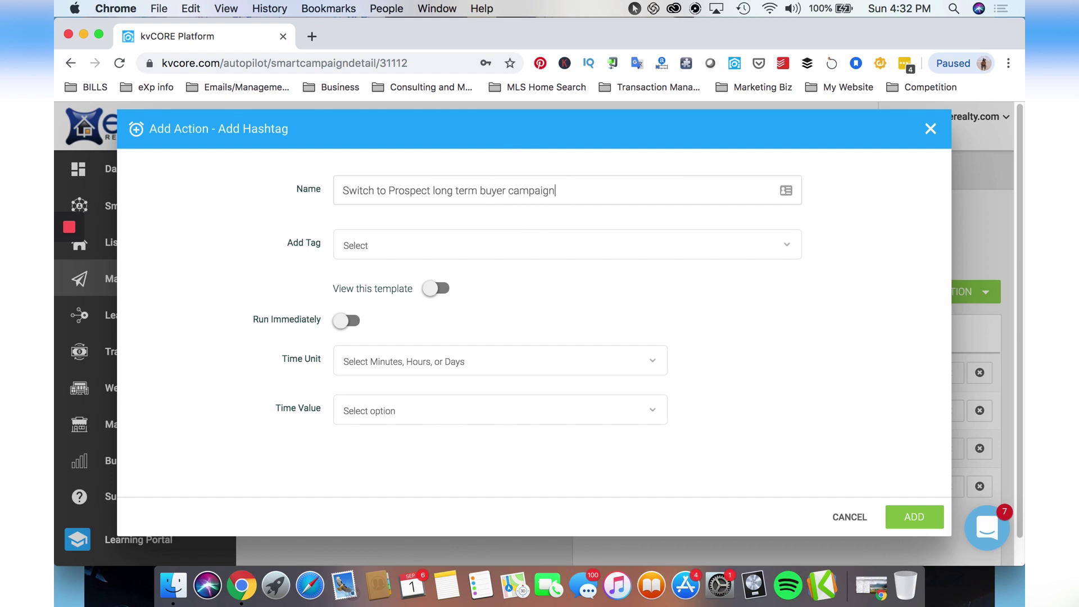
Step: Assign the LongTermBuyer tag to the new tag action
click(370, 255)
click(786, 258)
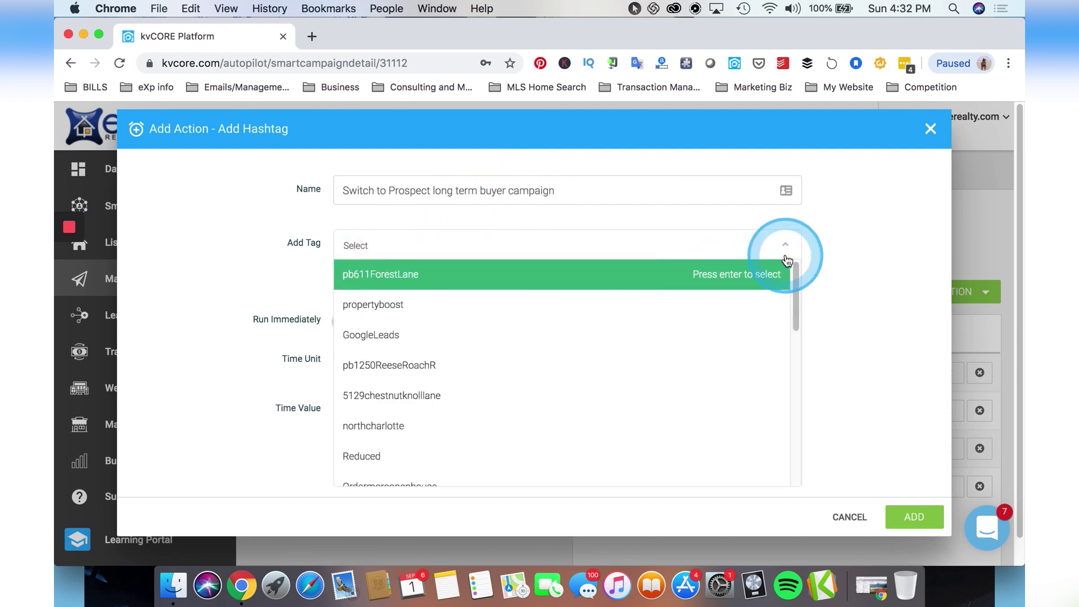
text(LongTermBuyer)
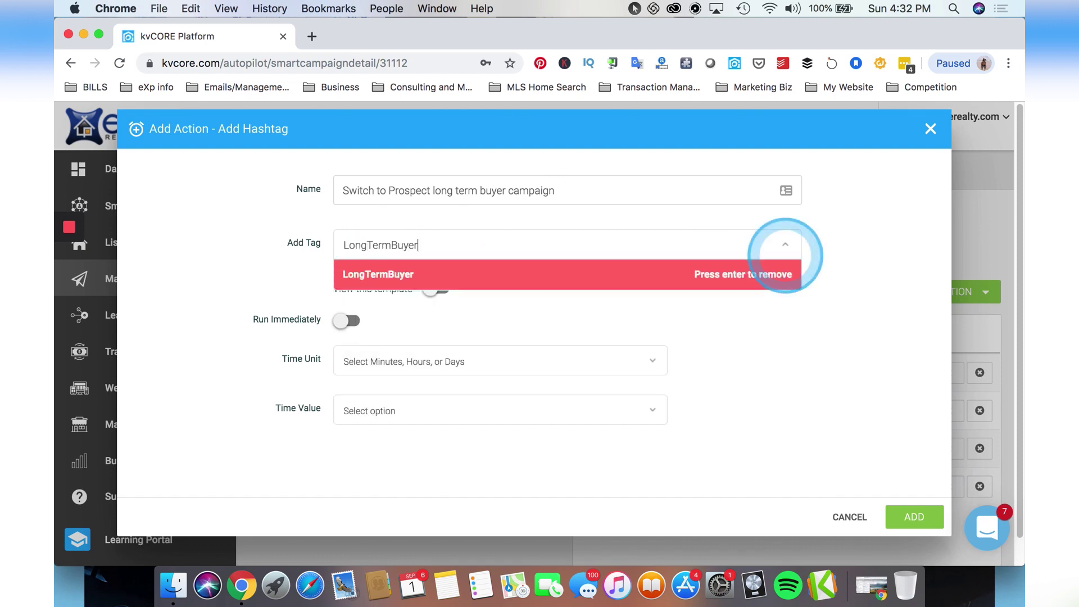
click(785, 253)
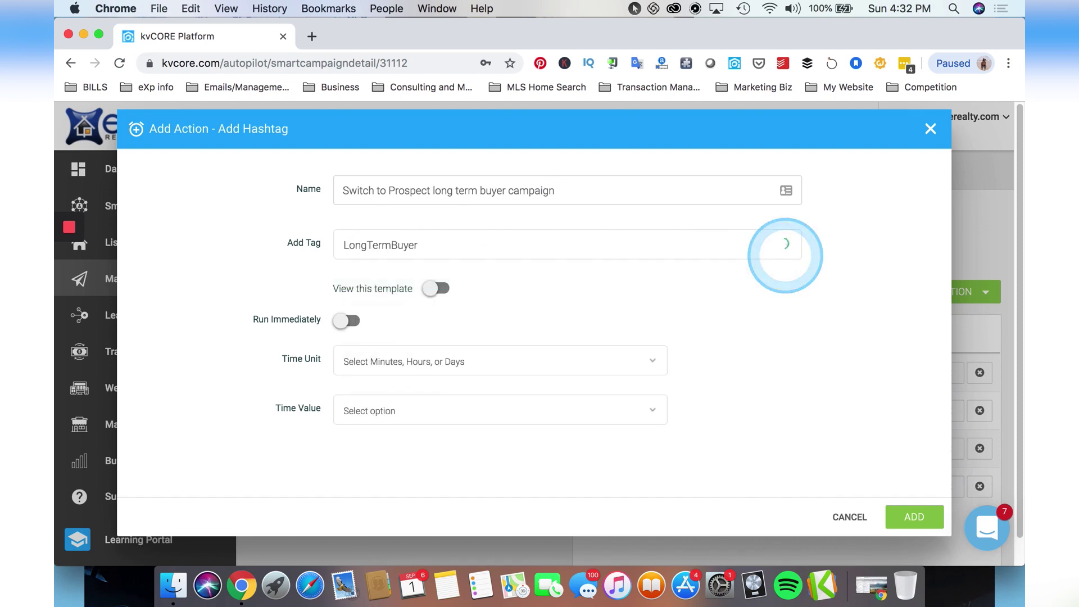
Step: Schedule the tag action for 30 days with Run Immediately off, and add it to the campaign
click(385, 360)
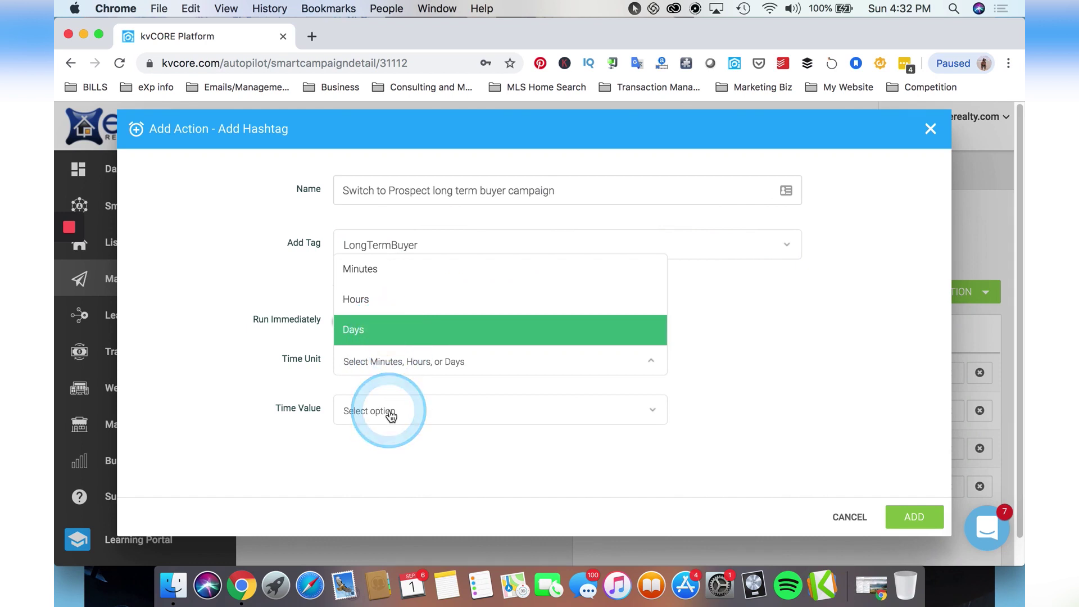
click(393, 366)
click(393, 409)
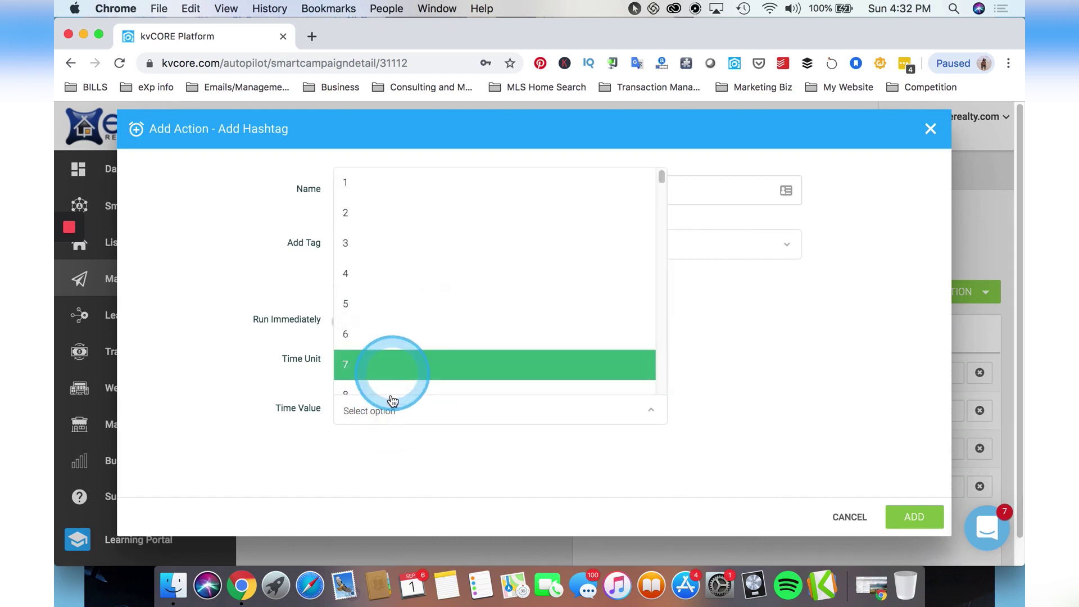
scroll(392, 320, down, 15)
scroll(390, 314, up, 5)
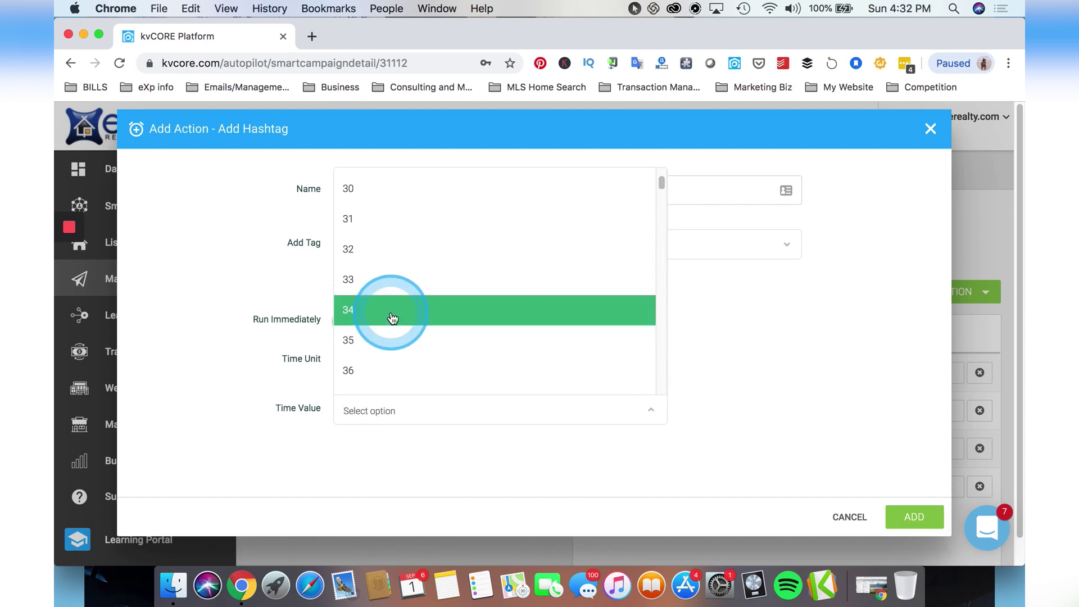
click(374, 206)
click(925, 522)
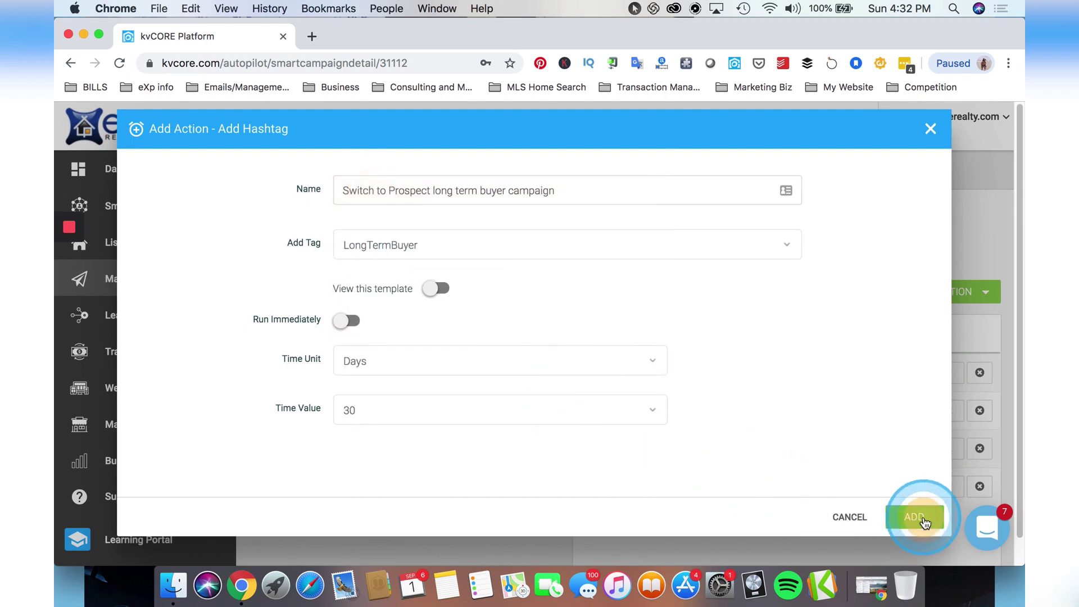
scroll(564, 411, down, 3)
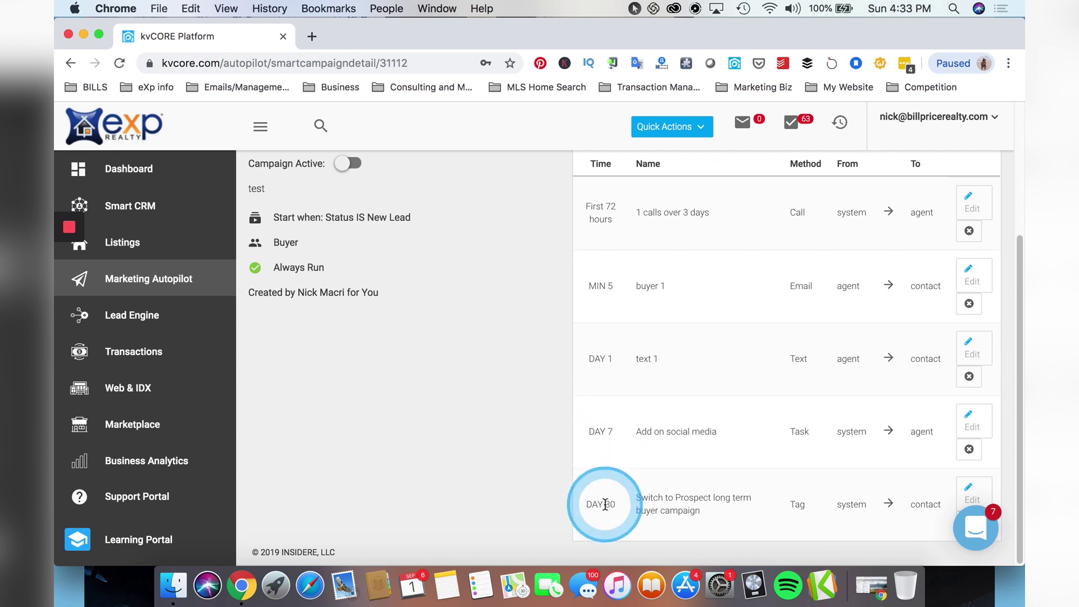
double_click(803, 504)
click(719, 526)
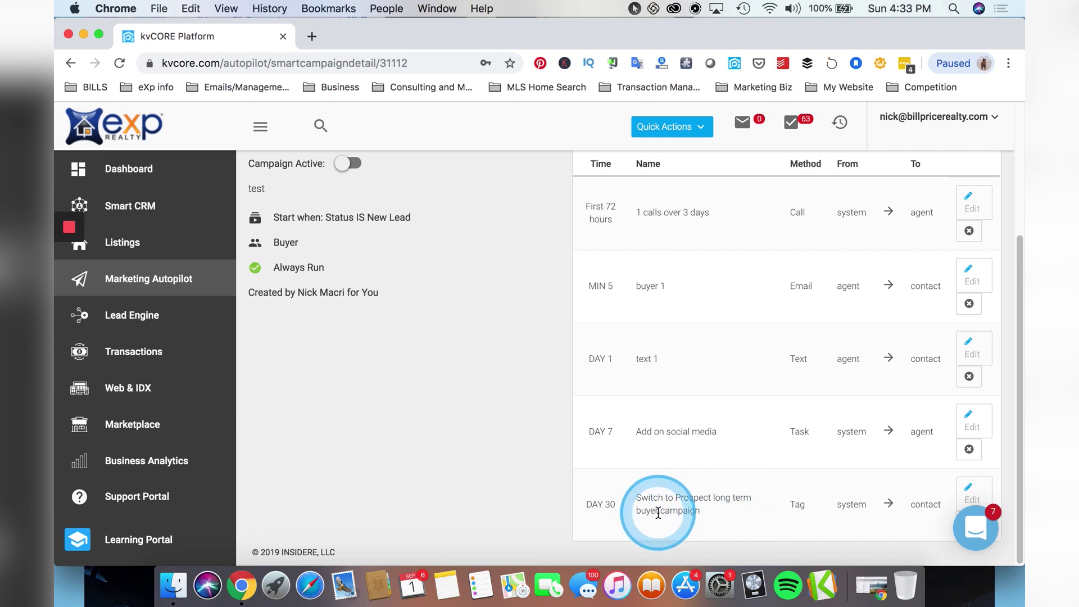
scroll(661, 509, up, 3)
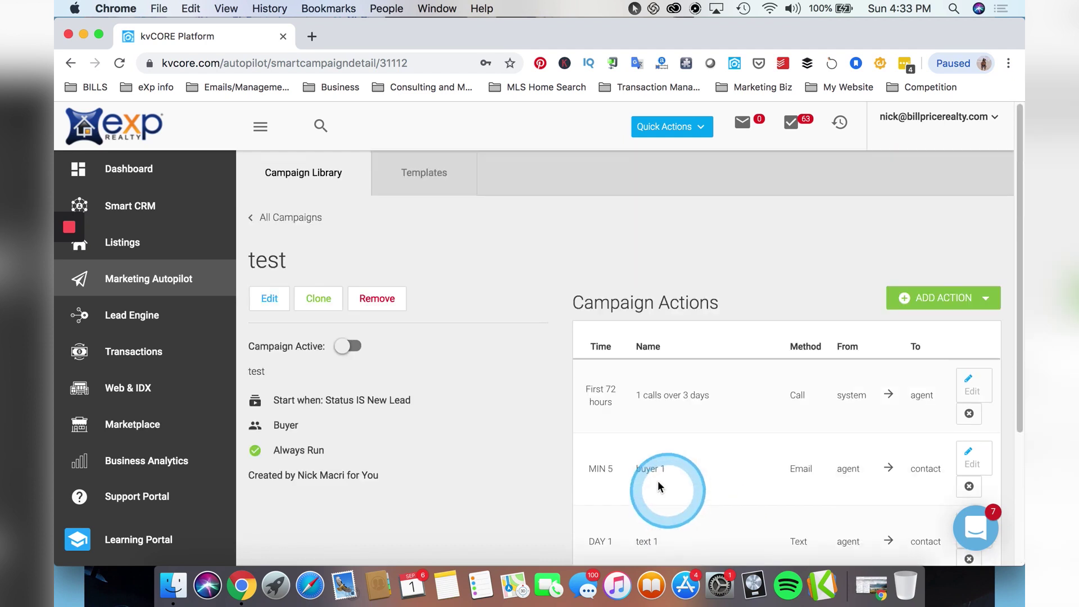
Step: Return to the list of all campaigns and start adding a new campaign
click(297, 224)
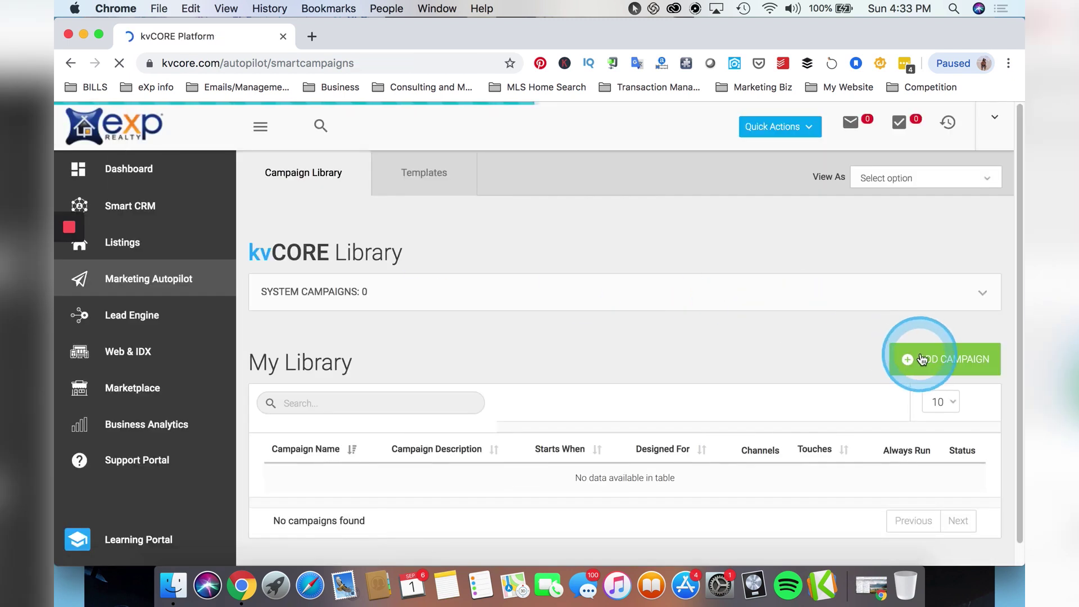
click(922, 359)
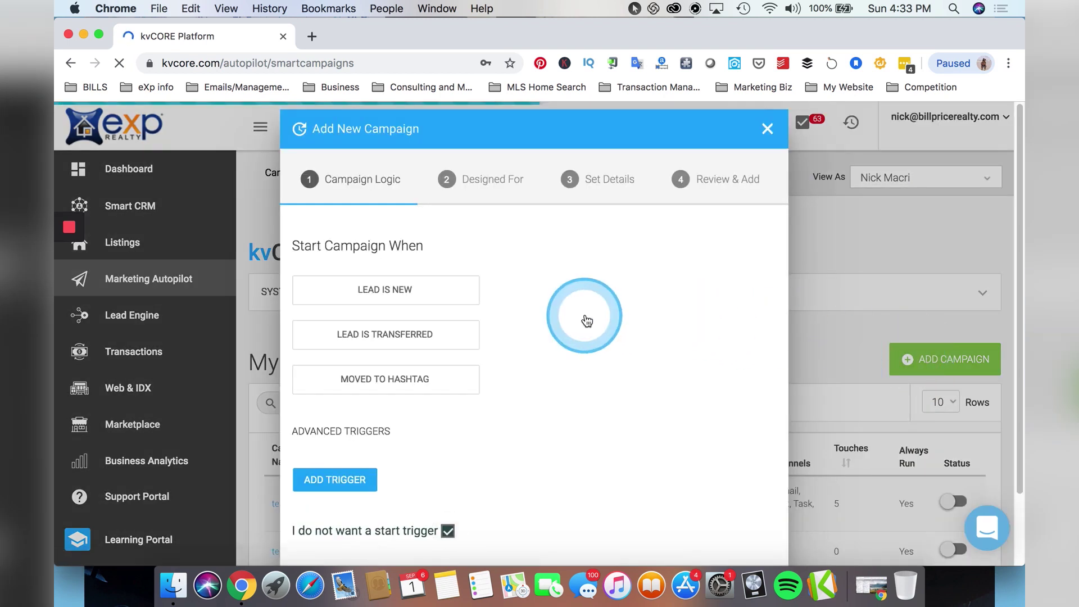
Step: Try to give the new campaign an advanced start trigger of Hashtag IS longtermbuyer
click(361, 479)
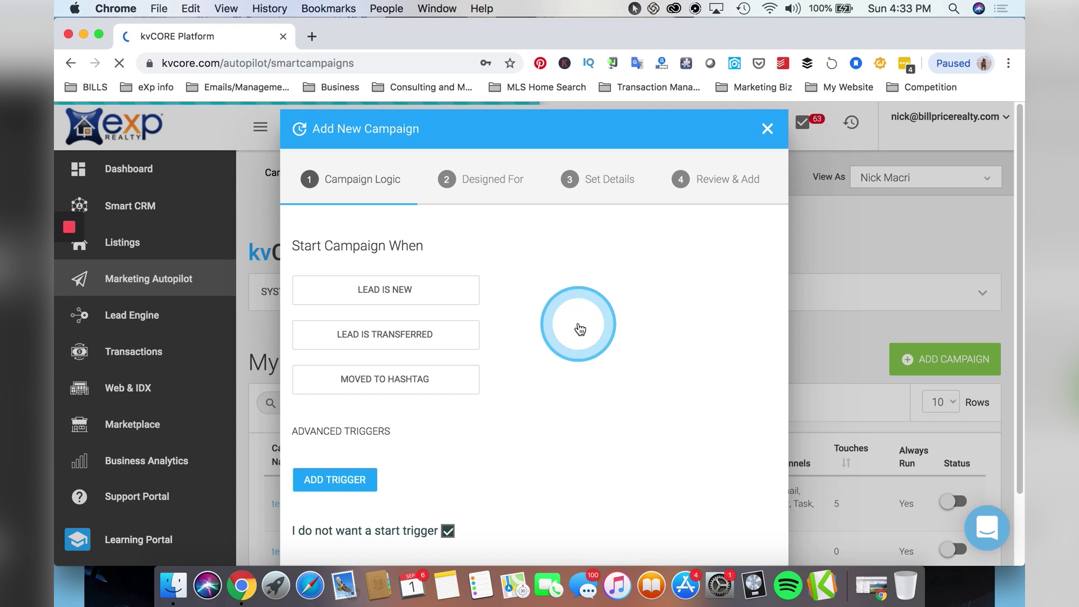
scroll(577, 331, down, 3)
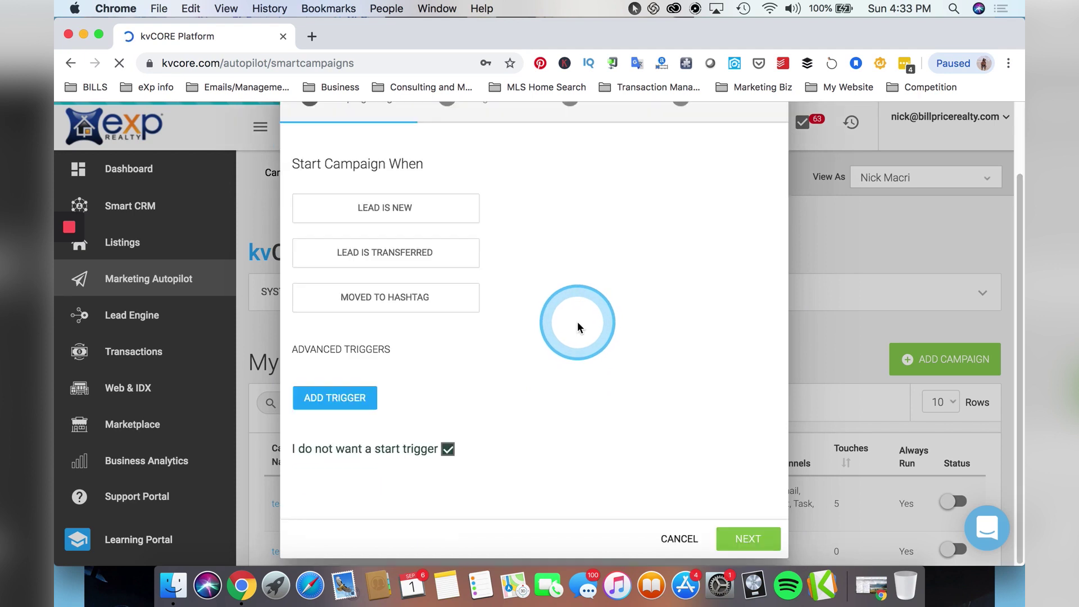
click(341, 395)
click(356, 414)
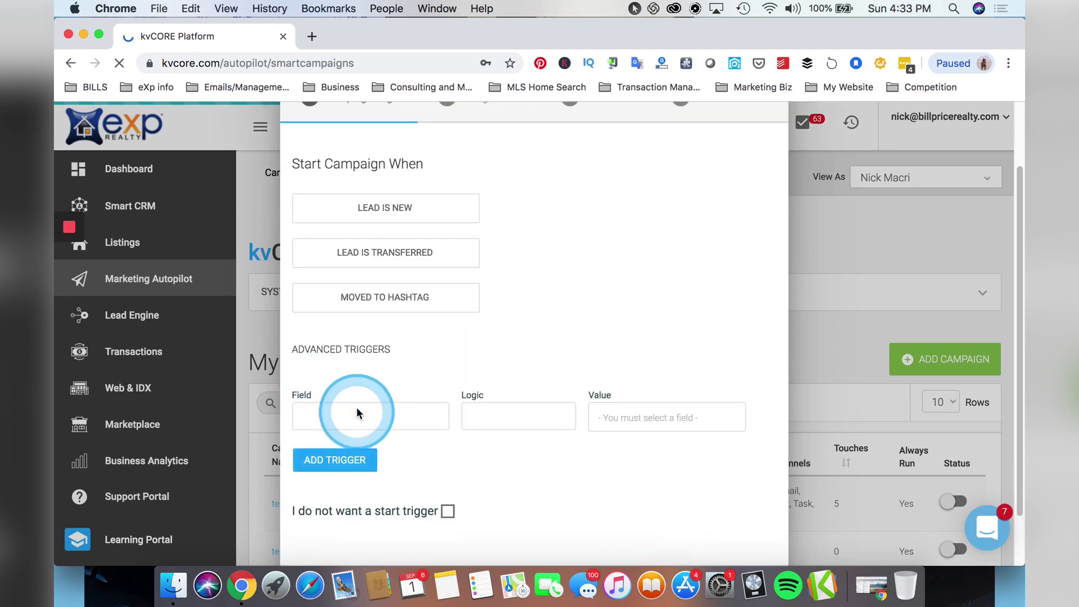
click(342, 475)
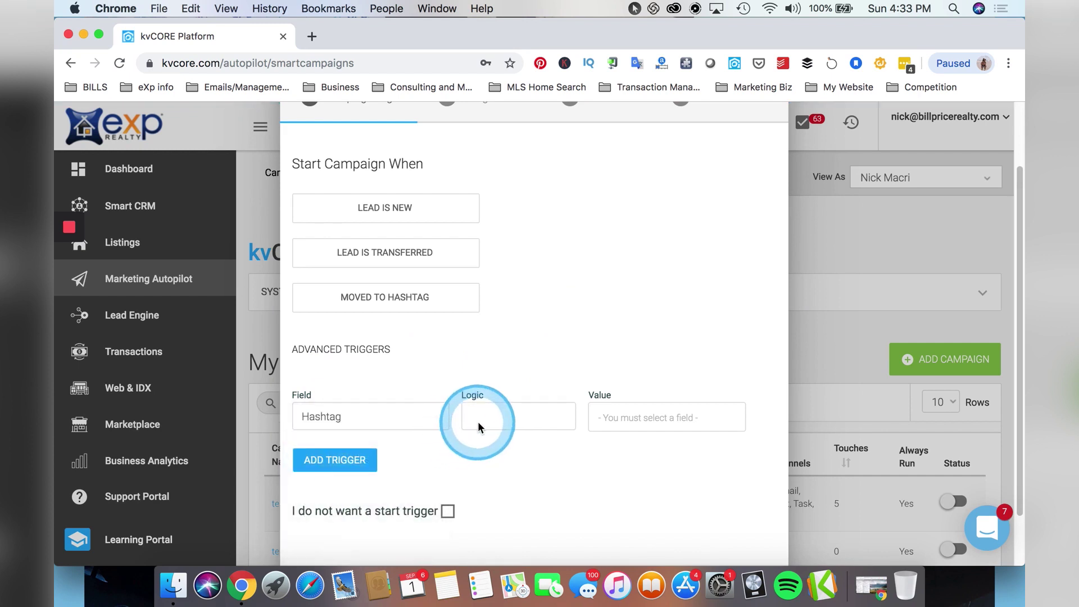
click(478, 422)
click(626, 422)
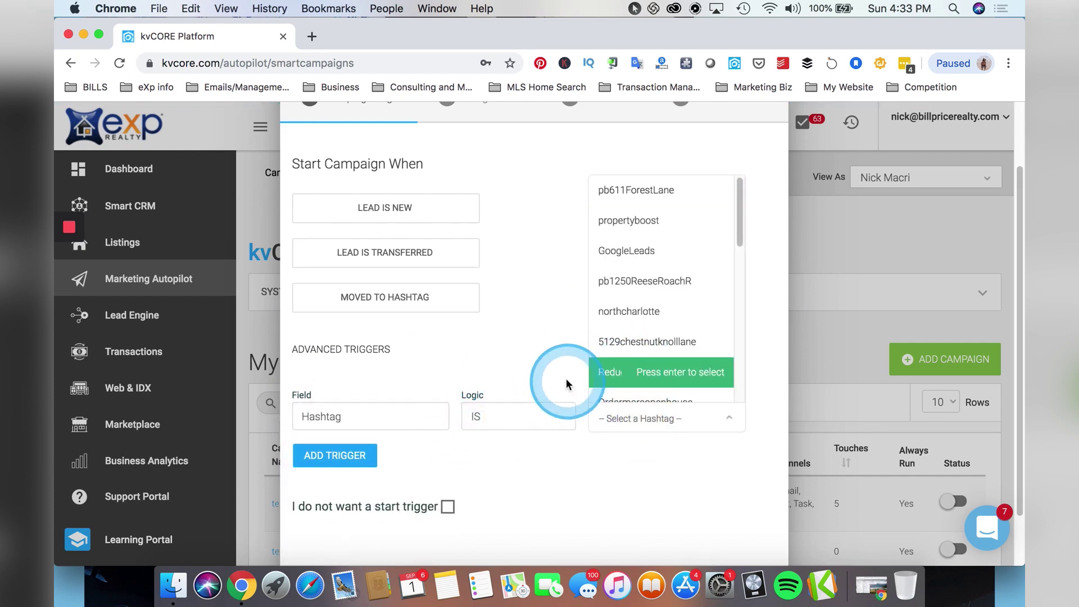
text(longtermbuyer)
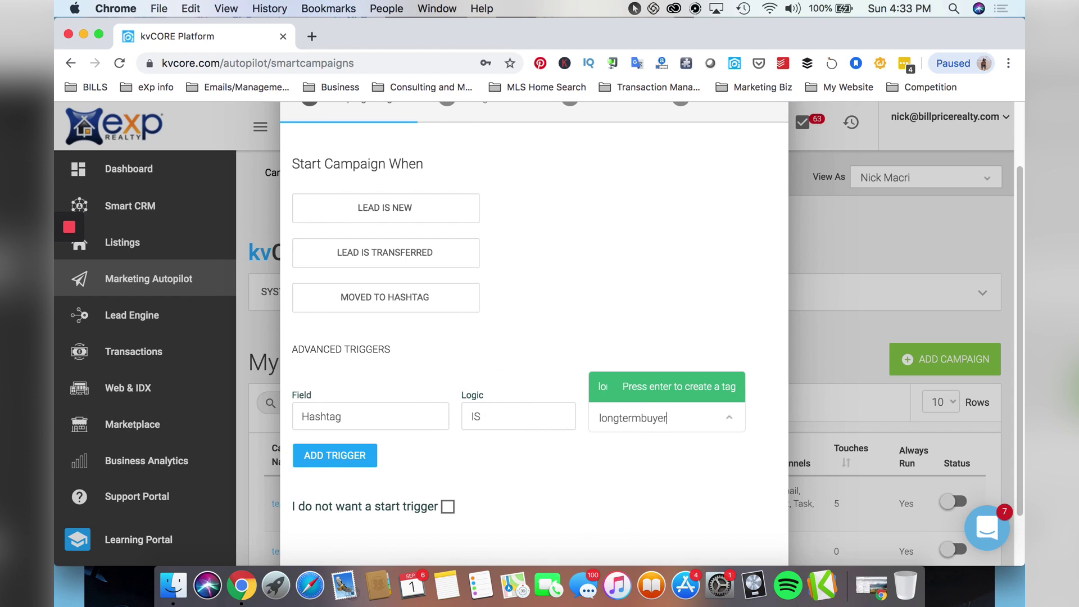
key(Return)
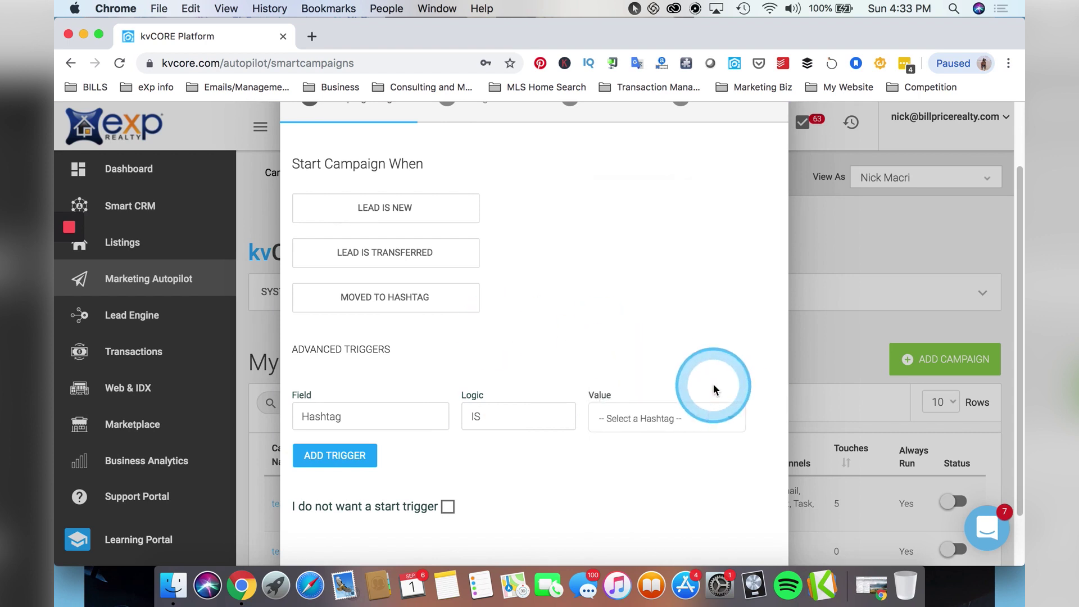
scroll(618, 338, down, 2)
click(606, 361)
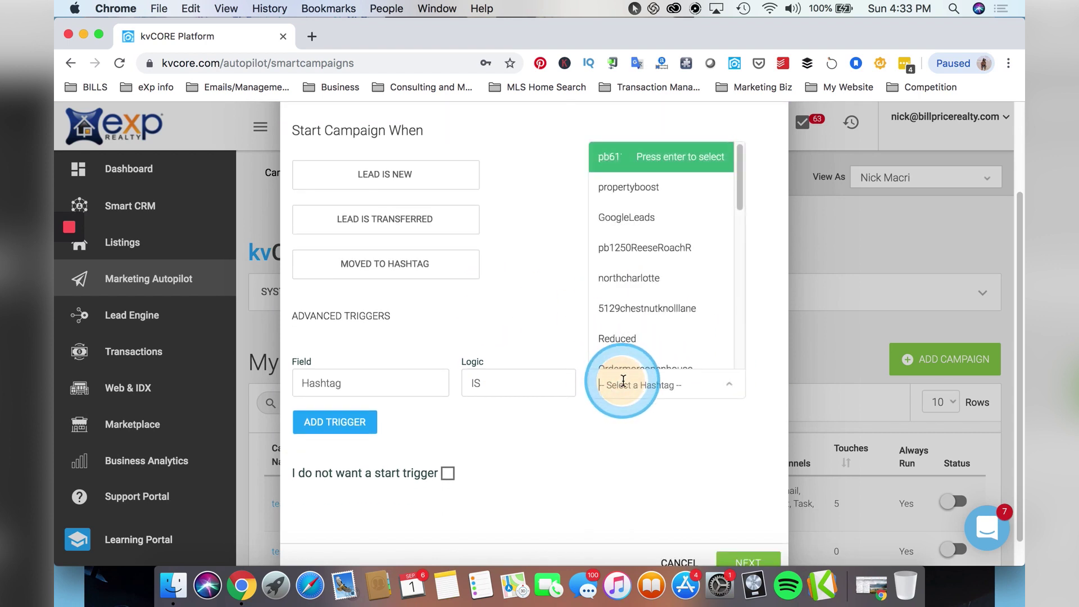
click(492, 271)
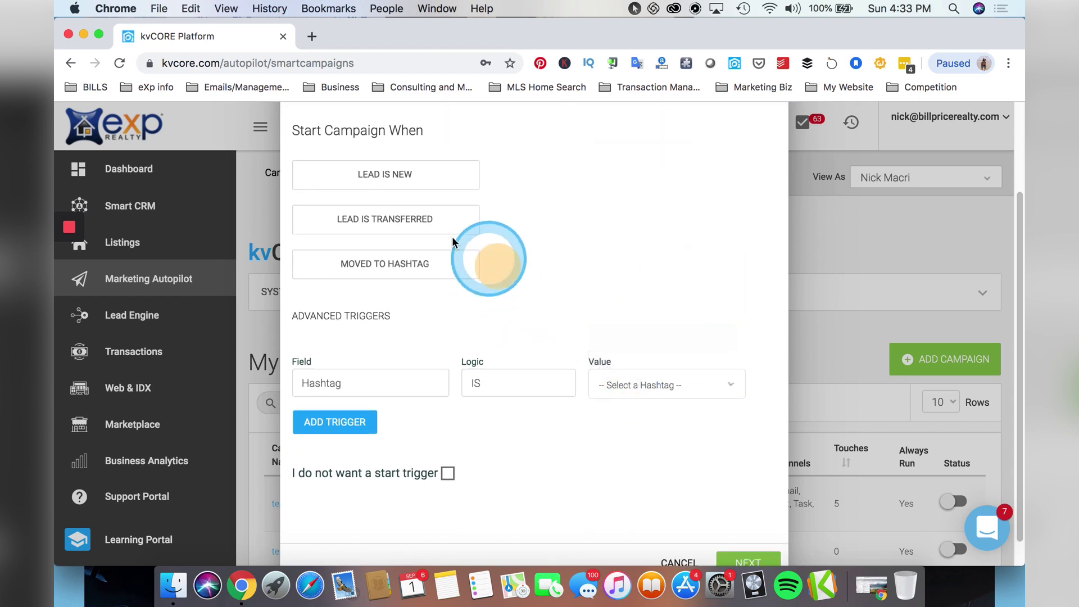
Step: Set the new campaign to start when a lead is moved to the LongTermBuyer hashtag, keeping Buyer as the audience
click(410, 266)
click(602, 266)
click(607, 213)
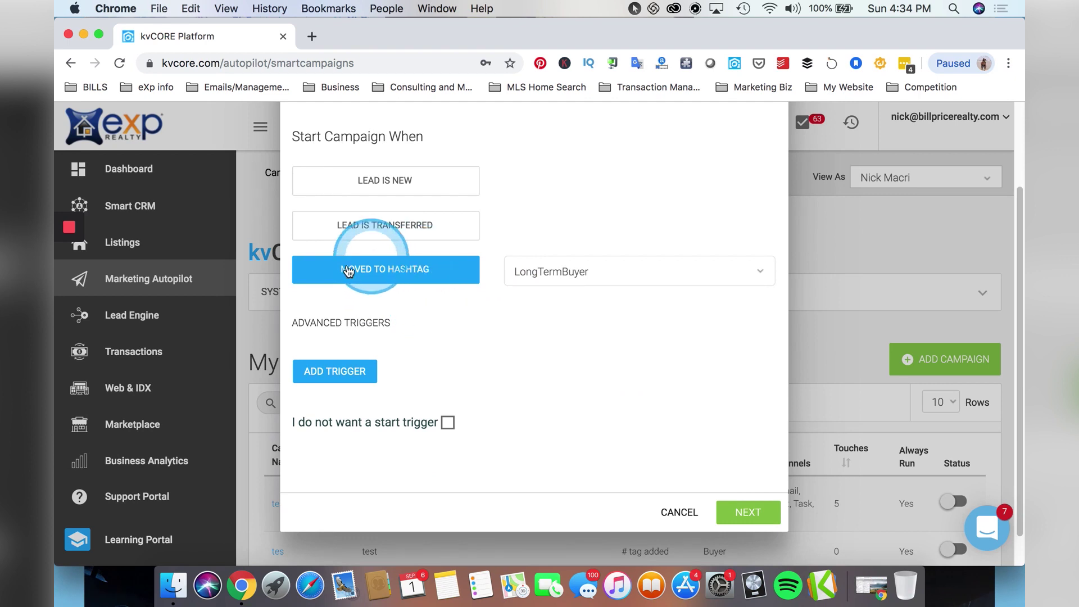
click(749, 512)
click(726, 505)
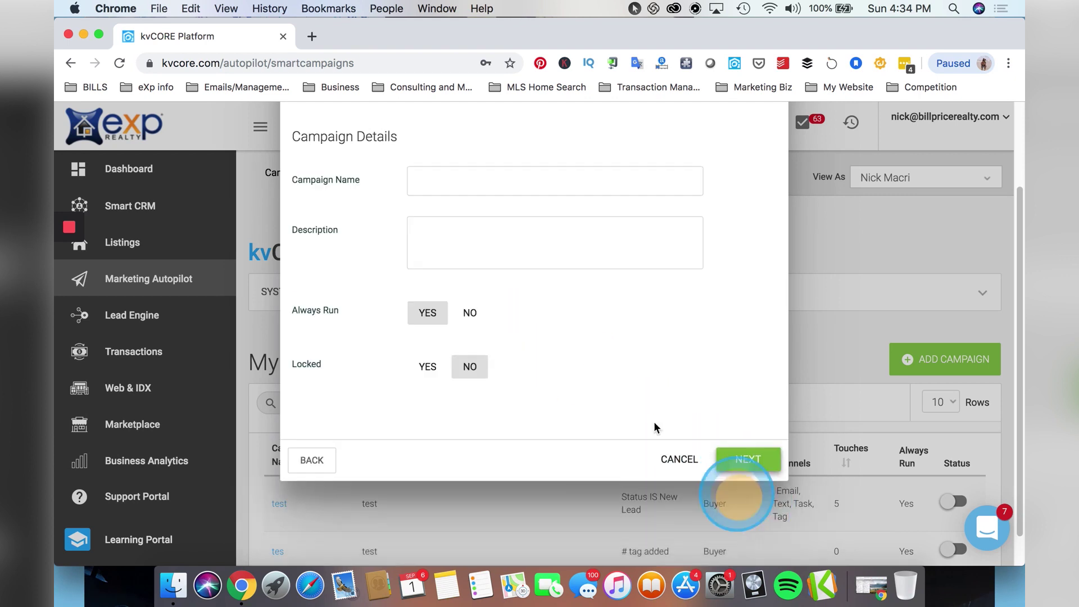
Step: Name the campaign "Long term buyer campaign", describe it as "for long term prospects who are just browsing", and add it
click(433, 181)
text(Long )
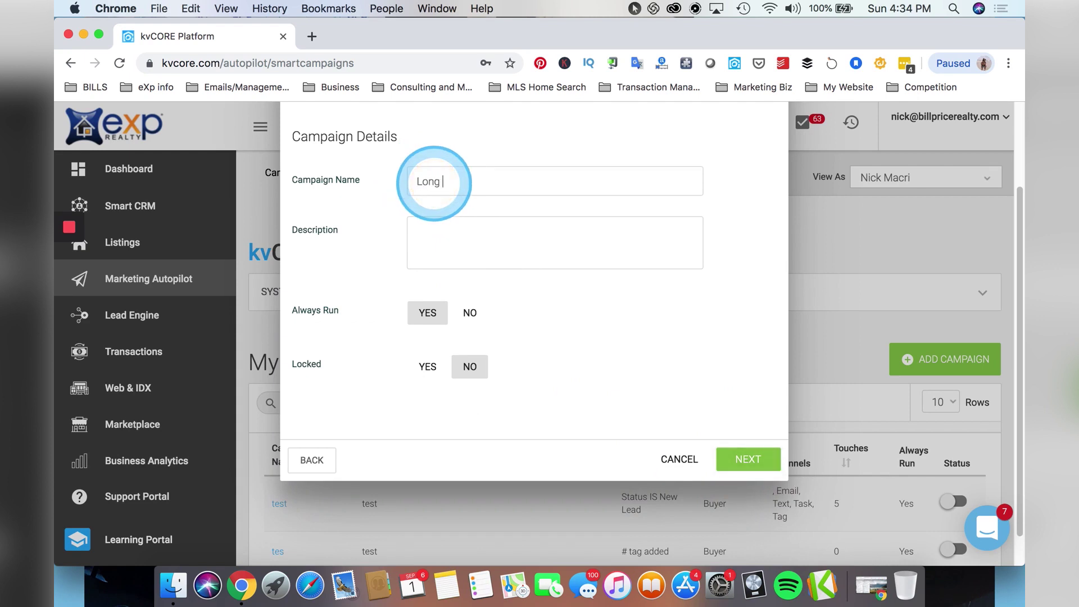
text(term buyer campaign)
key(Tab)
text(for long term )
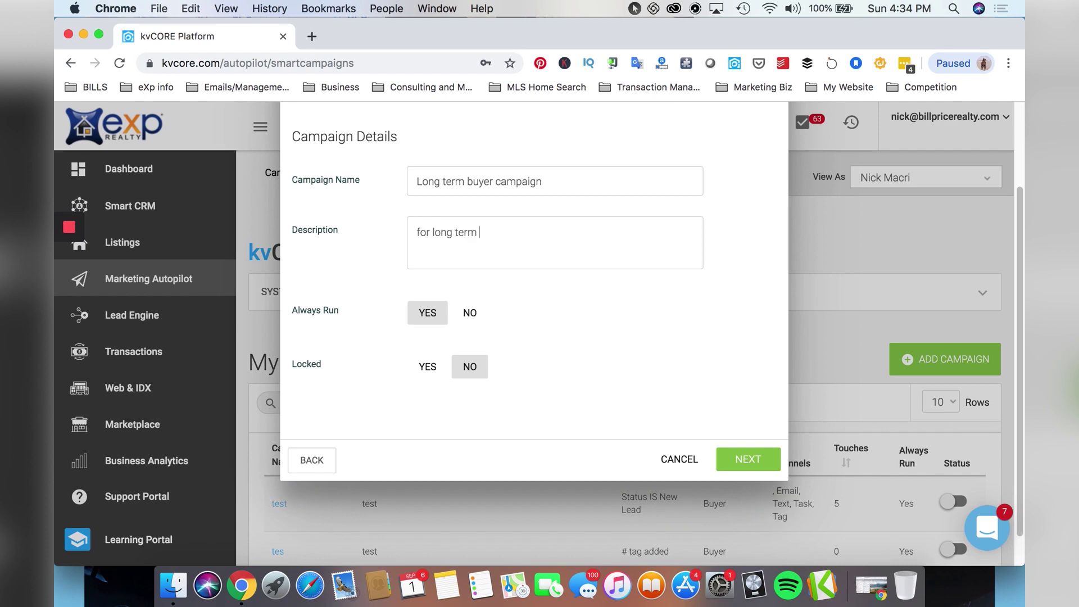
text(prospects who are just browsing)
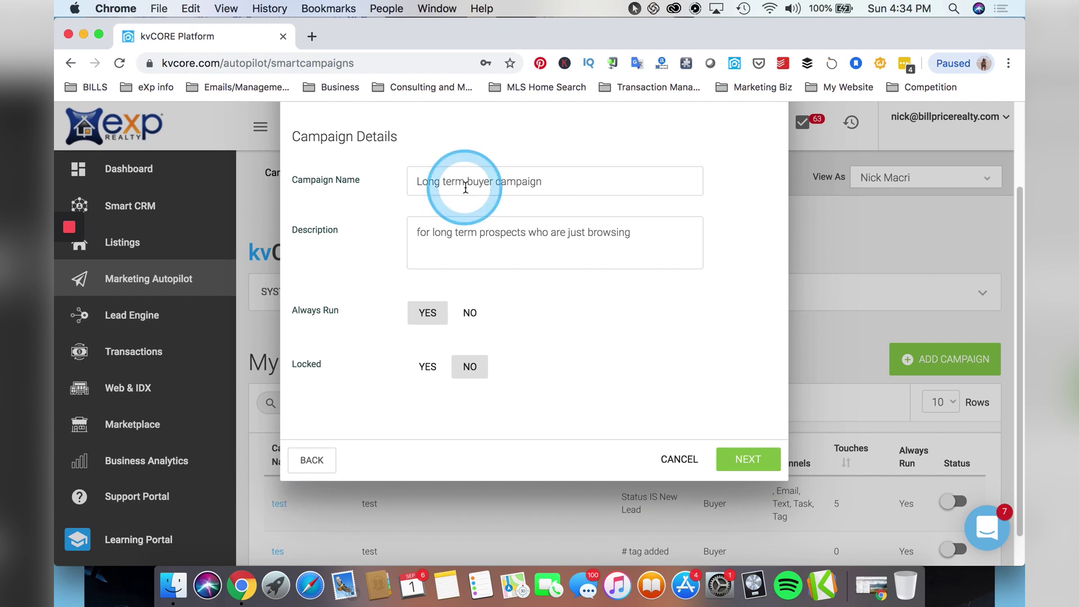
click(760, 463)
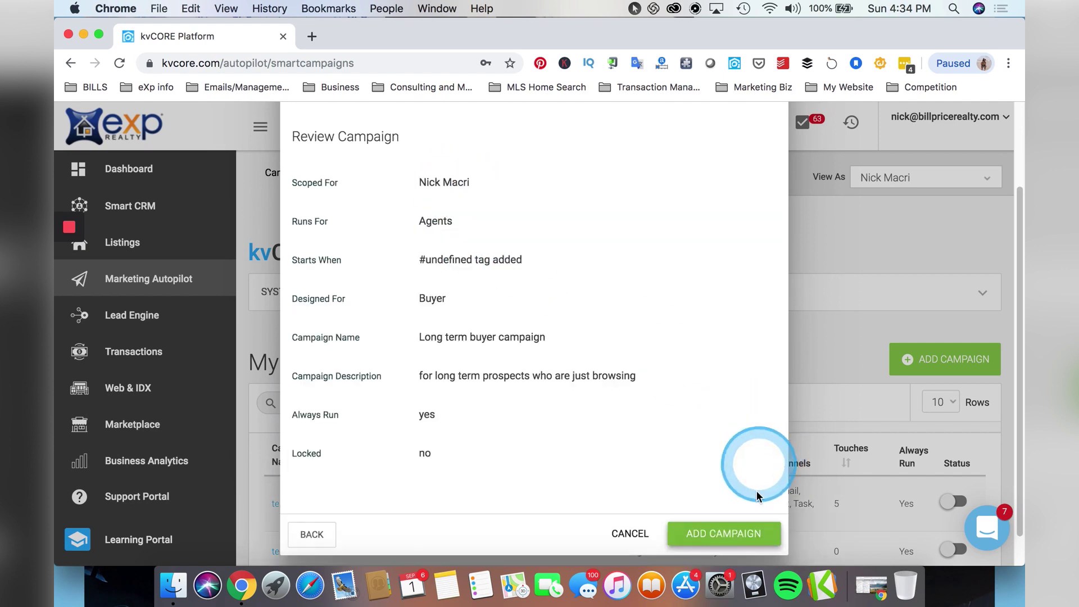
click(747, 533)
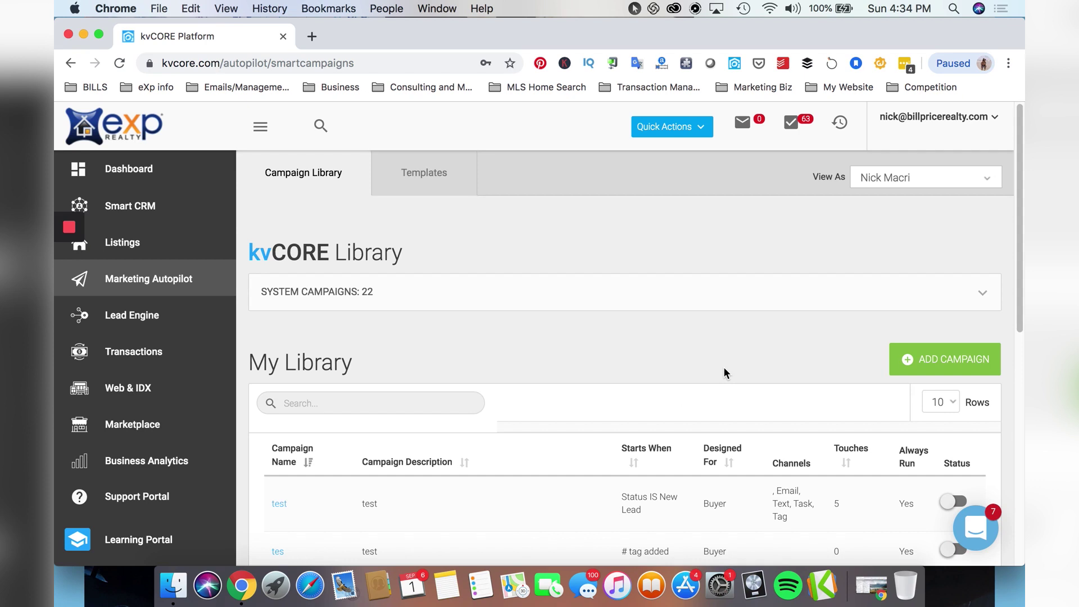
Step: Open the test campaign for Buyer leads and examine its list of actions and its start condition
click(280, 505)
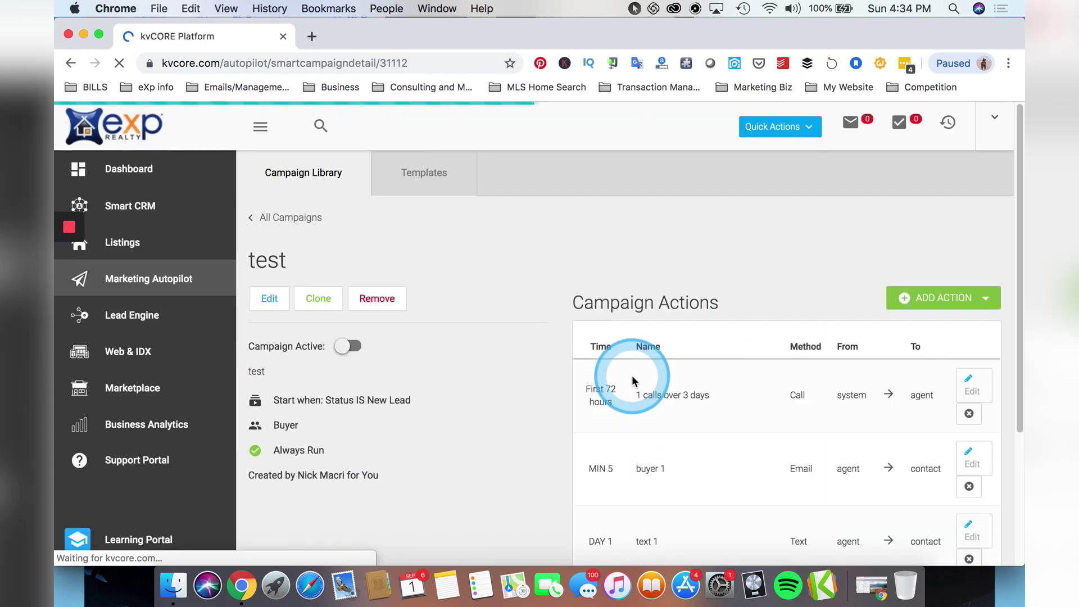
scroll(633, 380, down, 3)
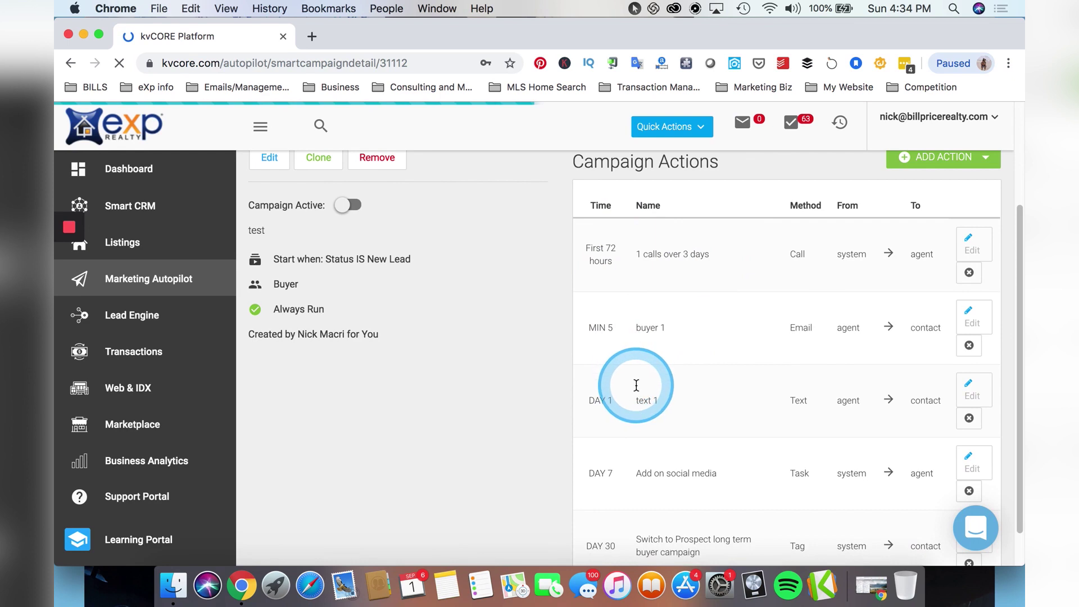
scroll(667, 390, down, 2)
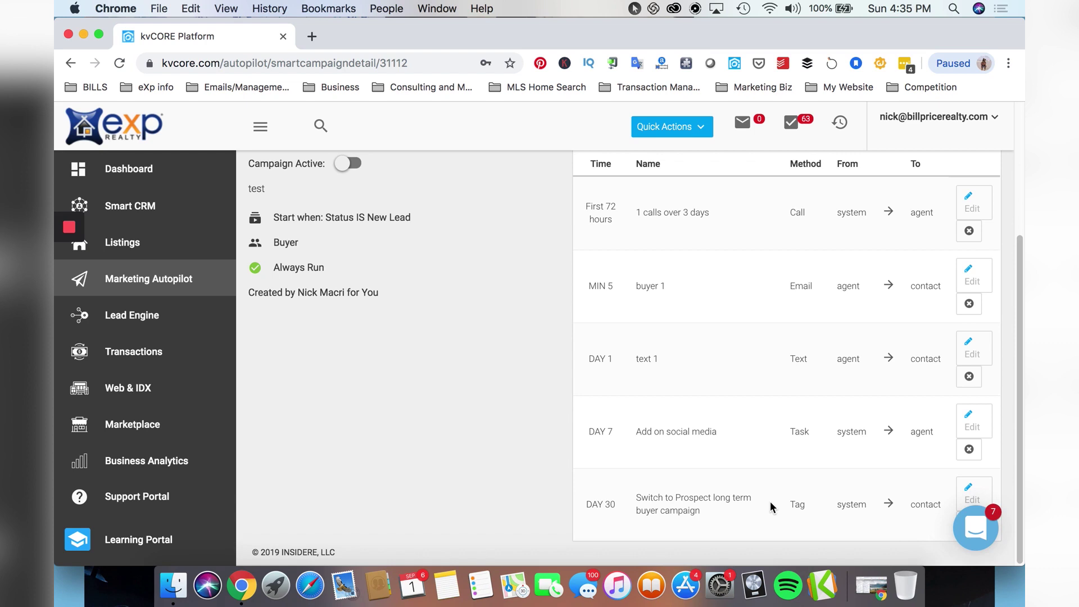
click(369, 219)
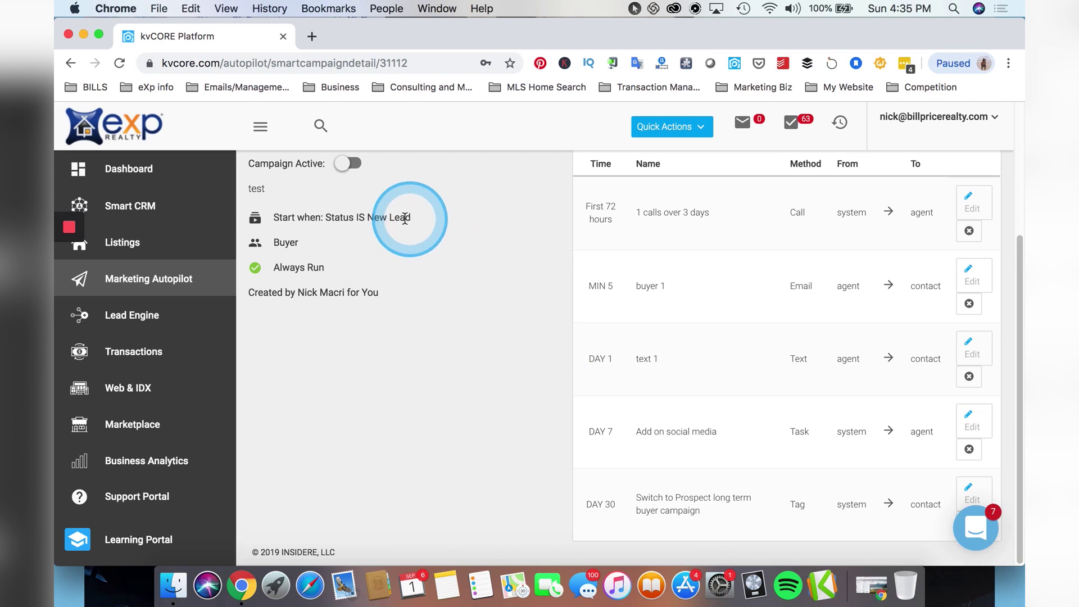
scroll(371, 282, up, 3)
drag(370, 402, 413, 400)
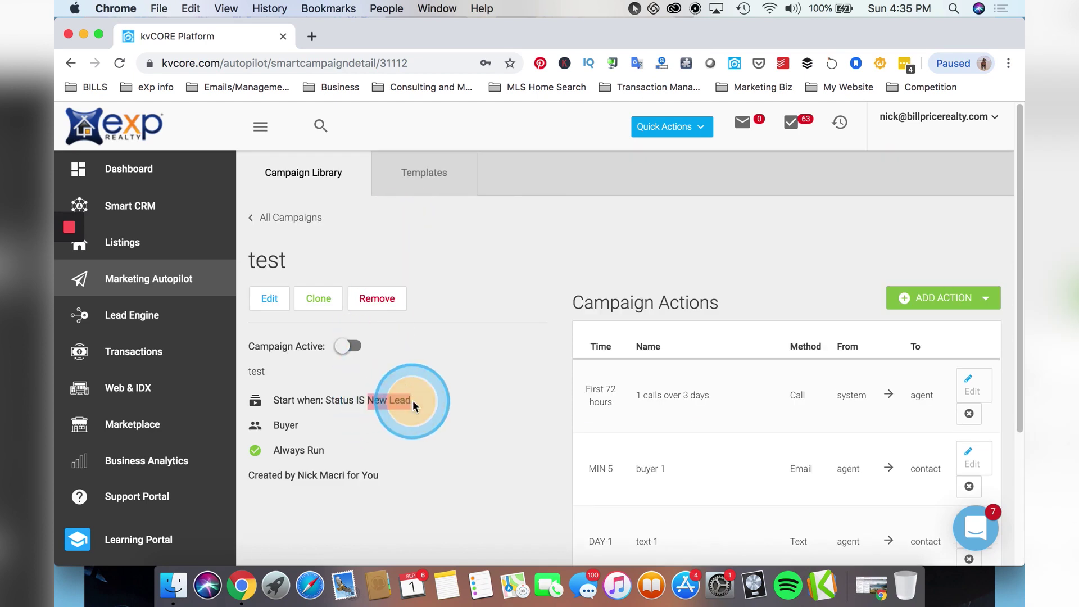
click(504, 371)
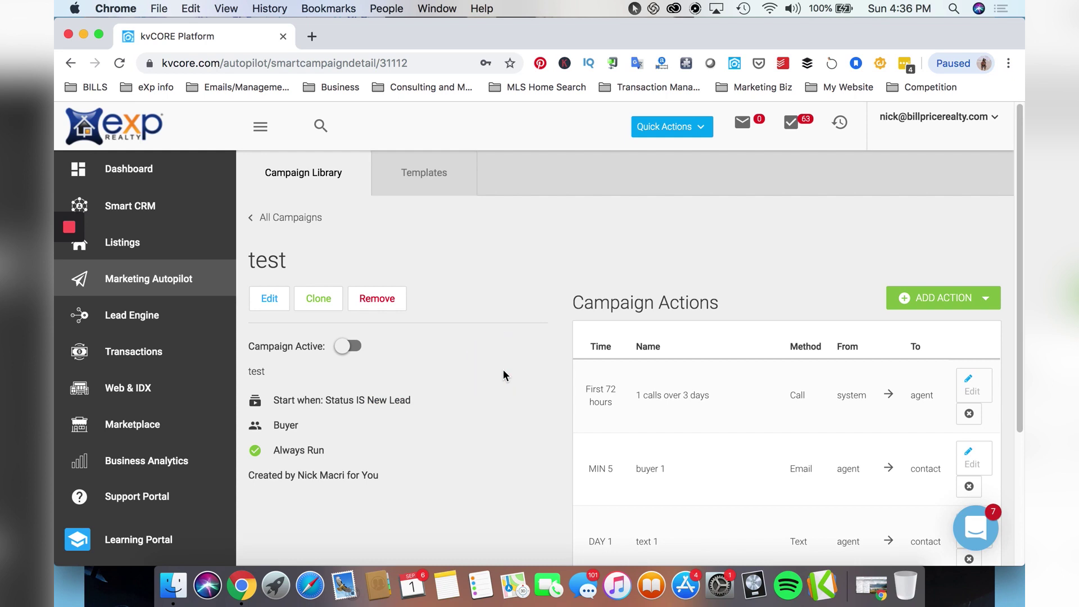
Step: Review the test campaign's call, email, text, task and tag actions in order, including their timing
drag(687, 357, 714, 393)
click(724, 390)
click(714, 393)
scroll(693, 372, down, 1)
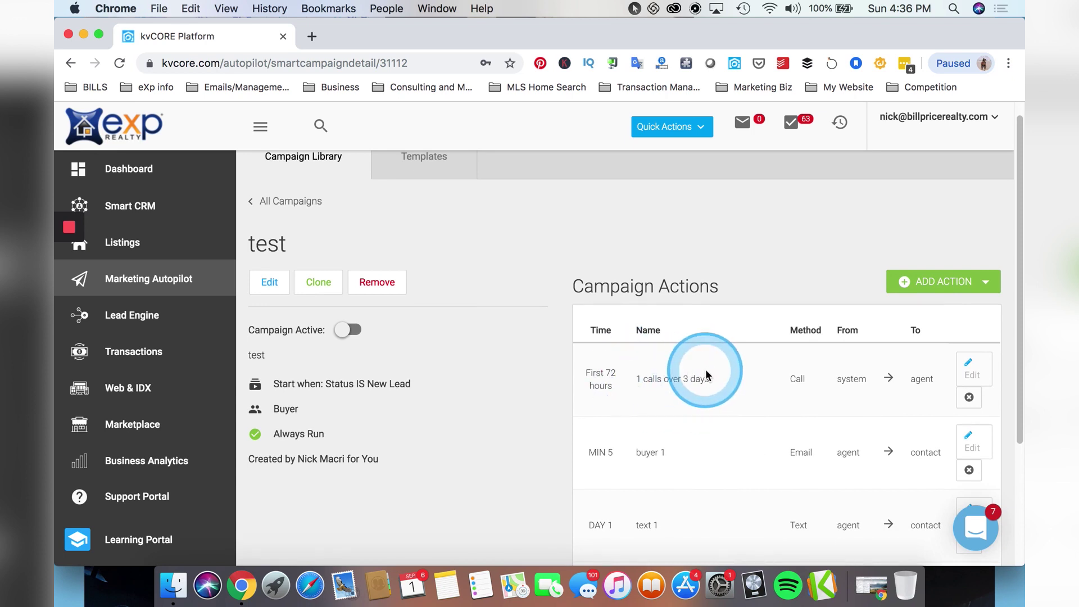
click(711, 369)
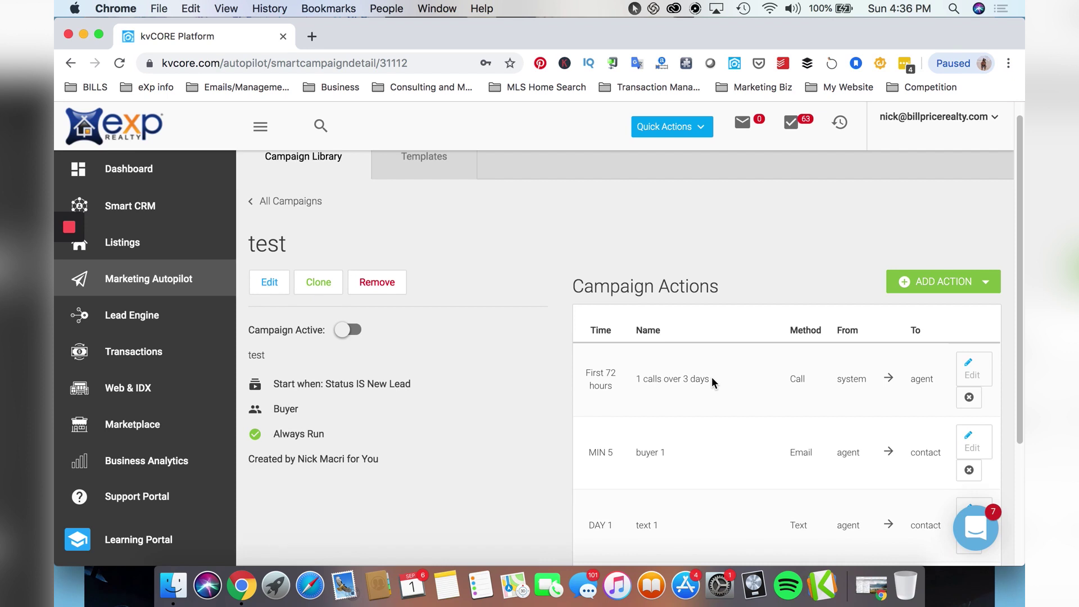
scroll(710, 376, down, 5)
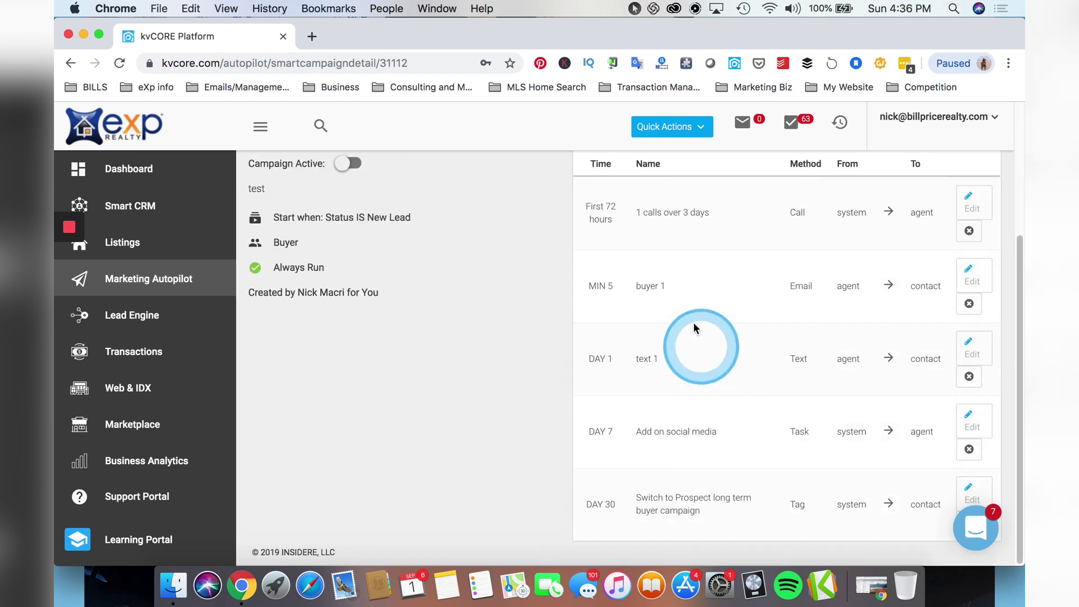
click(667, 209)
click(623, 434)
click(614, 306)
click(618, 358)
click(699, 500)
click(717, 499)
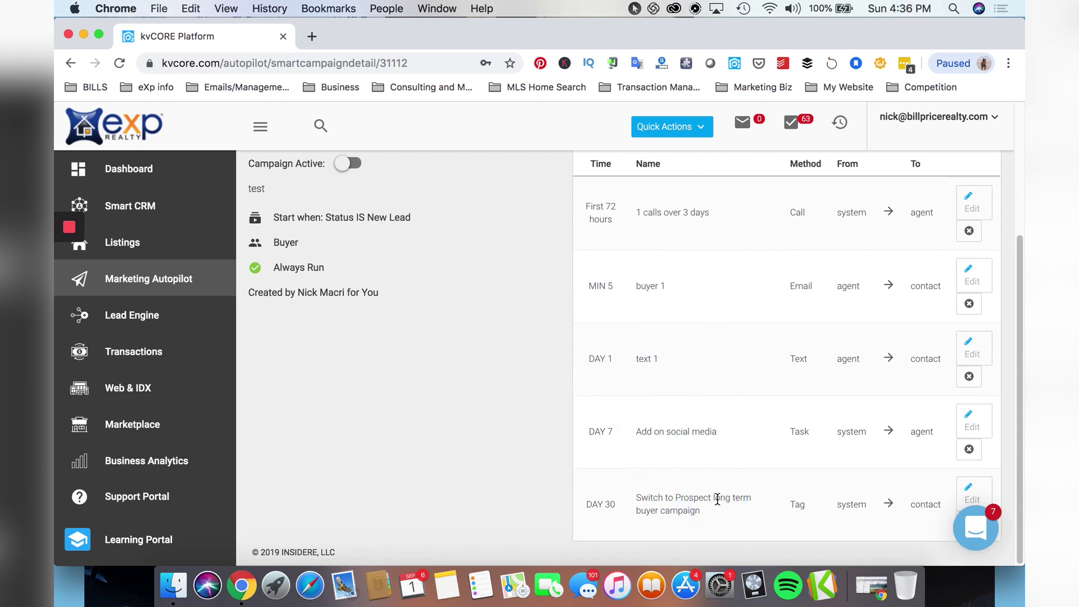
scroll(623, 450, up, 3)
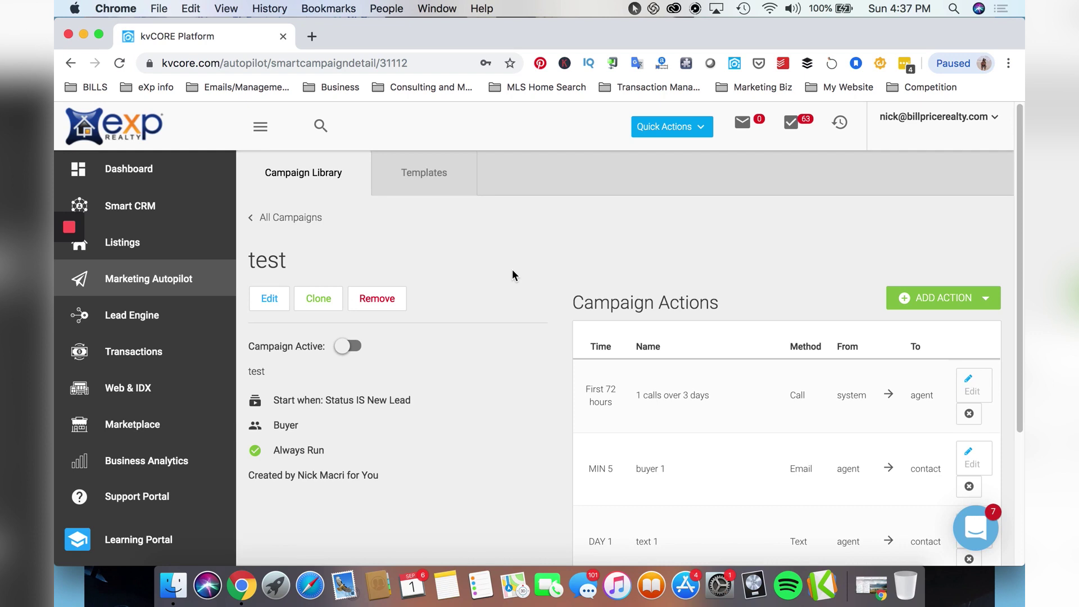
Step: Look at the campaign templates page and return to the campaign library
click(426, 174)
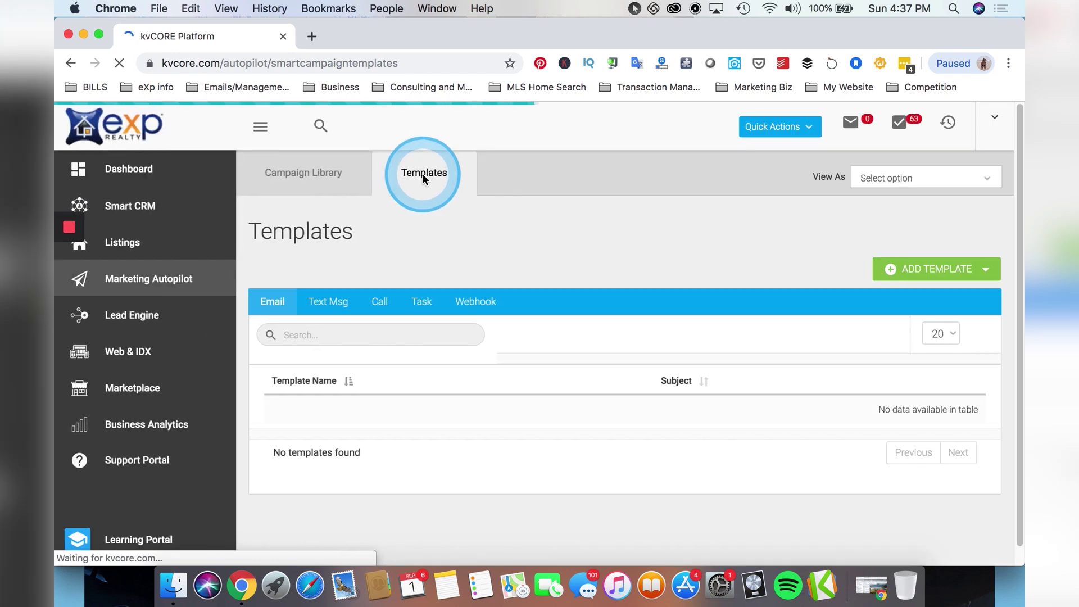
click(305, 171)
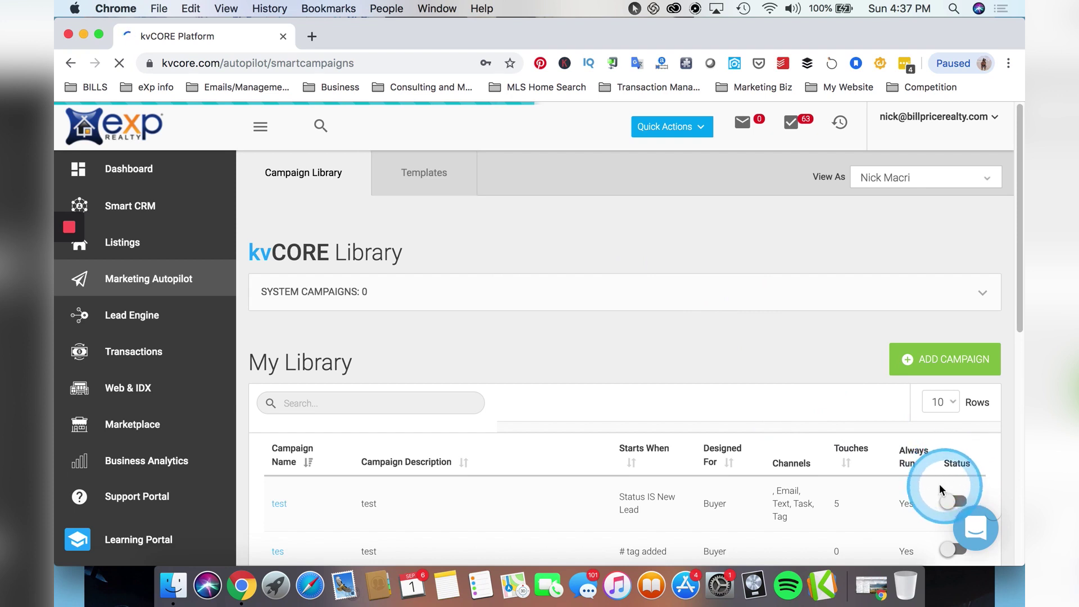
Step: Switch the test campaign's status on, and cancel the activation at the confirmation
scroll(936, 472, down, 1)
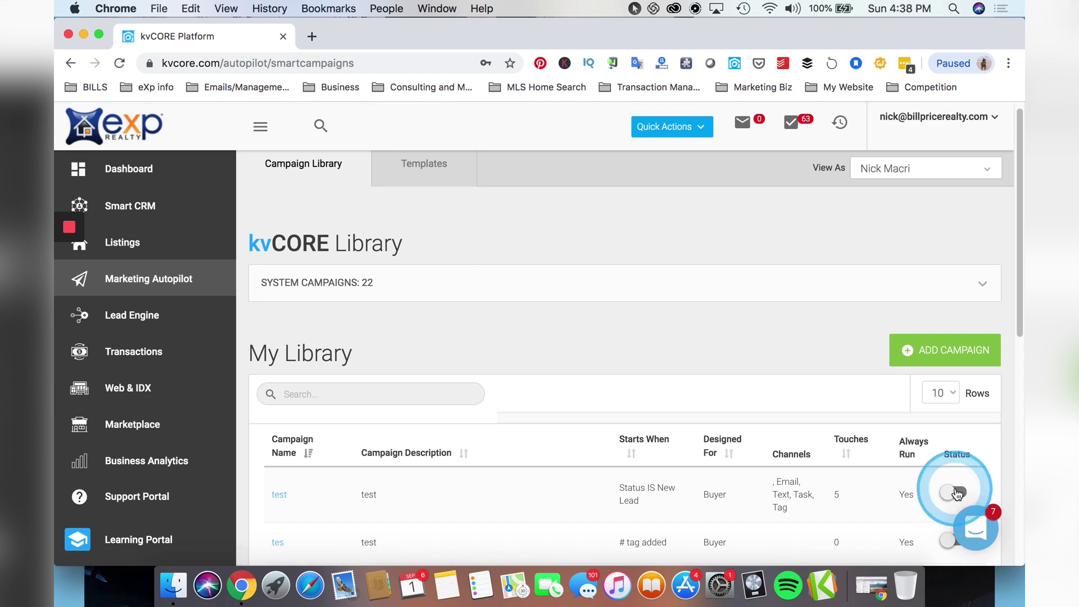
click(957, 494)
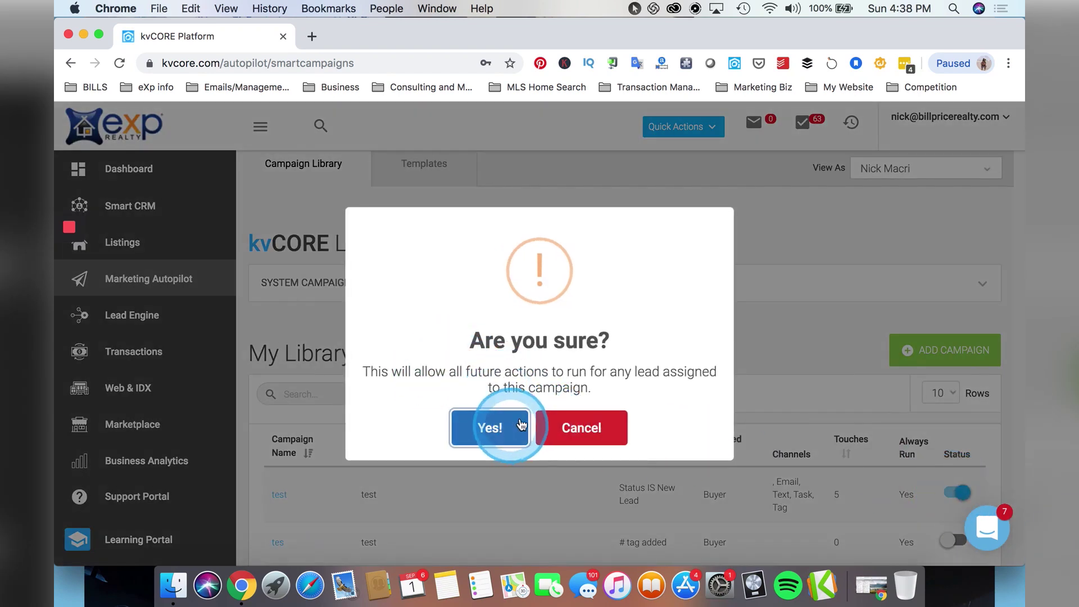
click(573, 429)
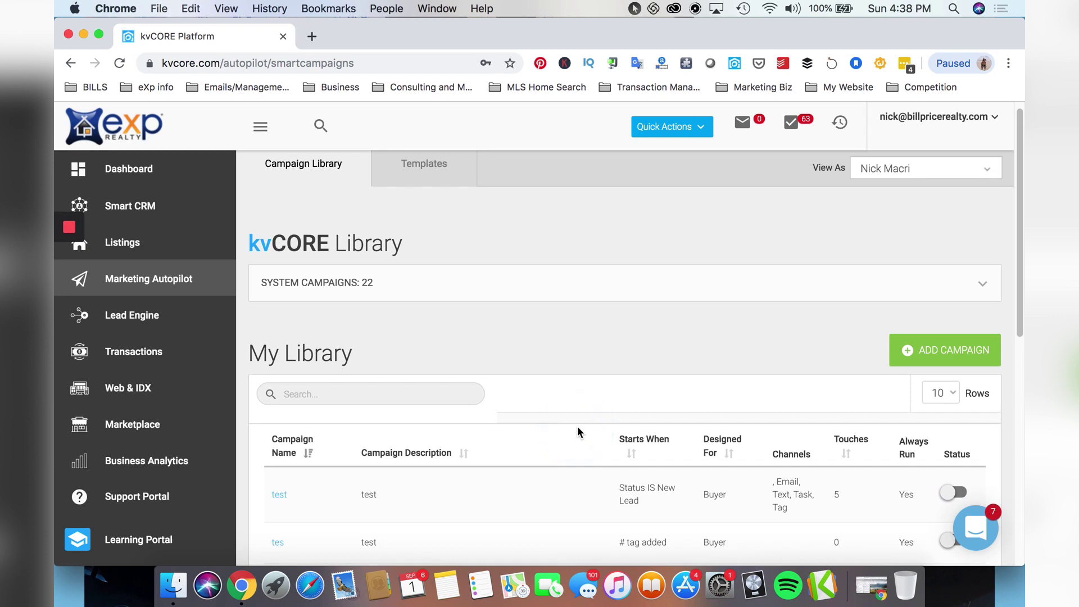
mouse_move(571, 365)
mouse_down()
mouse_move(568, 275)
mouse_move(580, 258)
mouse_up()
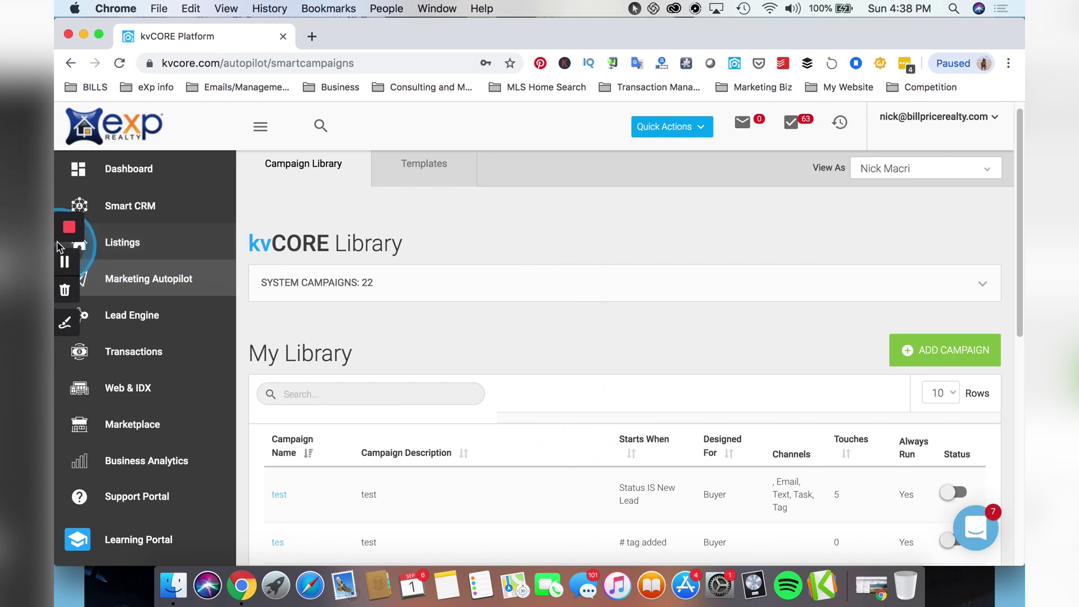